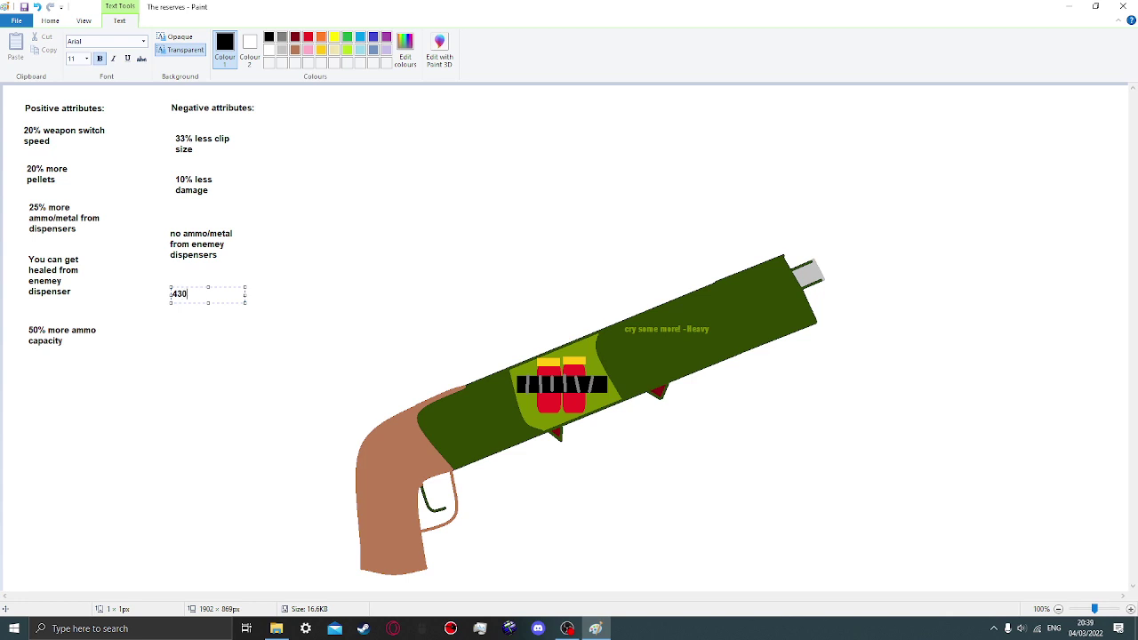
Replace the draft text under the negative attributes with "25% less health from enemey dispensers"
key("BackSpace")
key("BackSpace")
key("BackSpace")
type("25% less health from enemey dis")
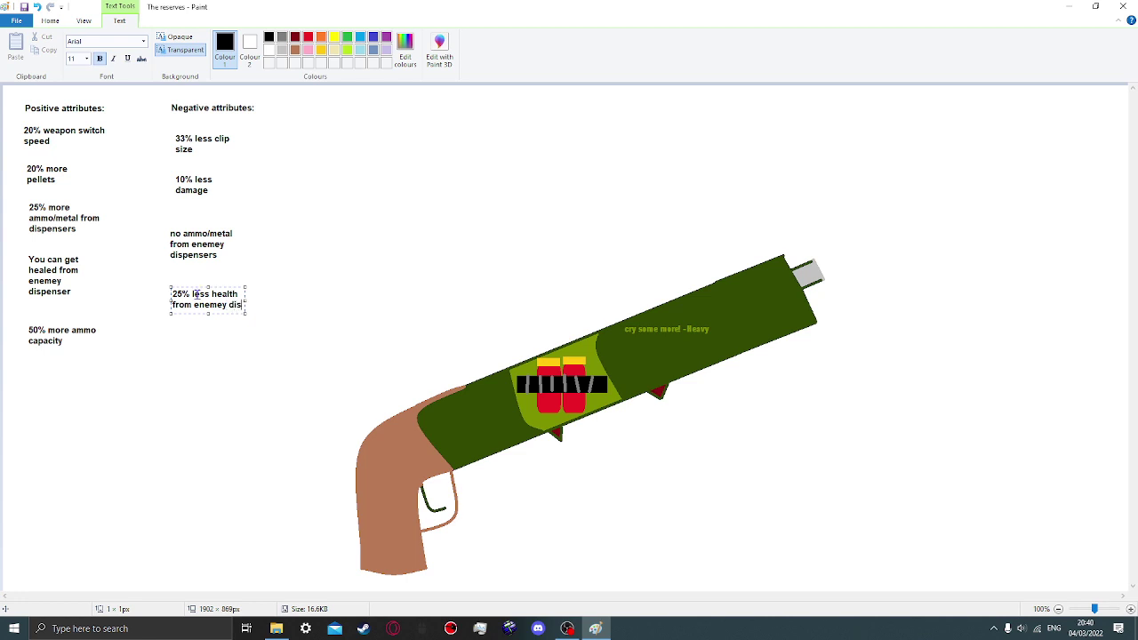
type("pensers")
Add the text "25% less ammo/metal from ammo kits" below the last negative attribute
left_click(169, 361)
left_click(169, 362)
type("25%")
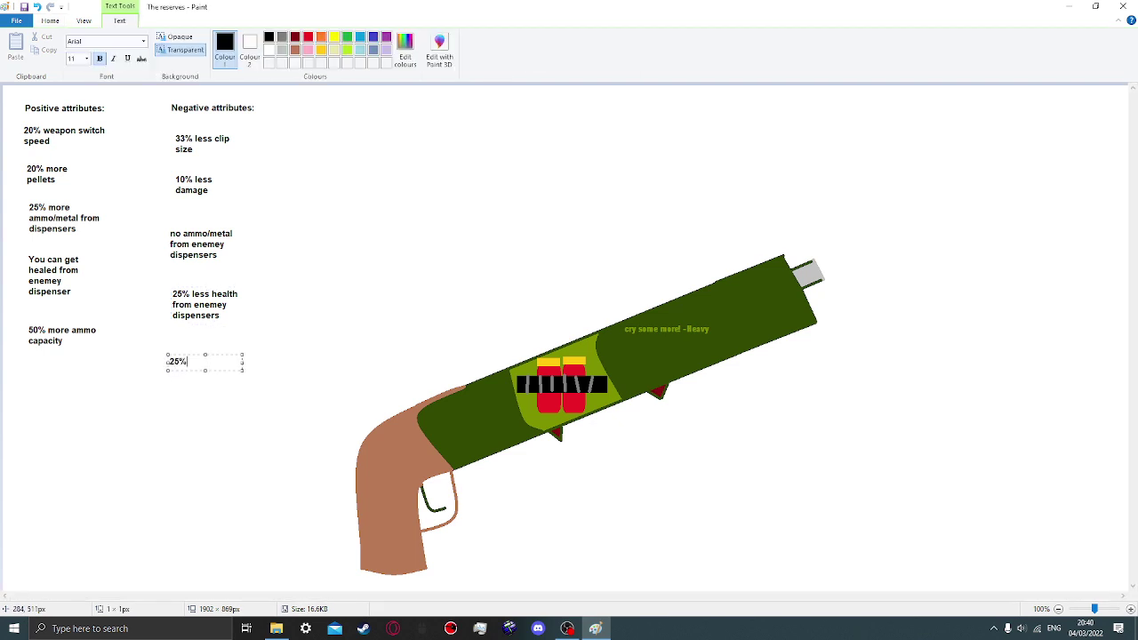
type(" less ammo/metal from")
left_click_drag(242, 372, 237, 372)
type("ammo kits")
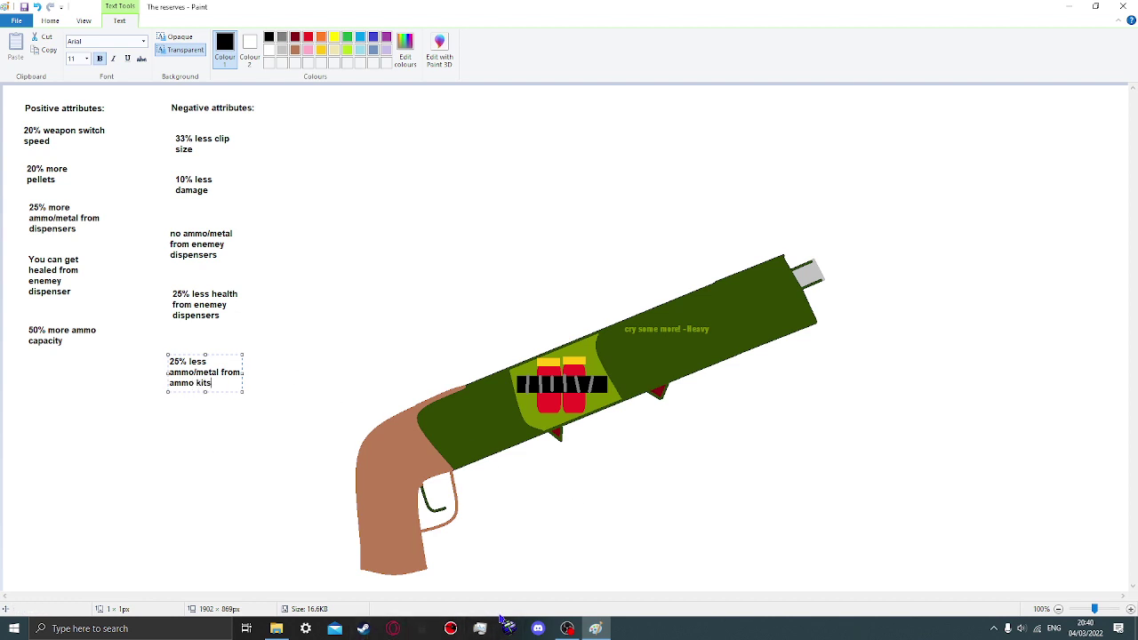
Mute the Mic/Aux source in OBS and return to the weapon picture in Paint
left_click(567, 629)
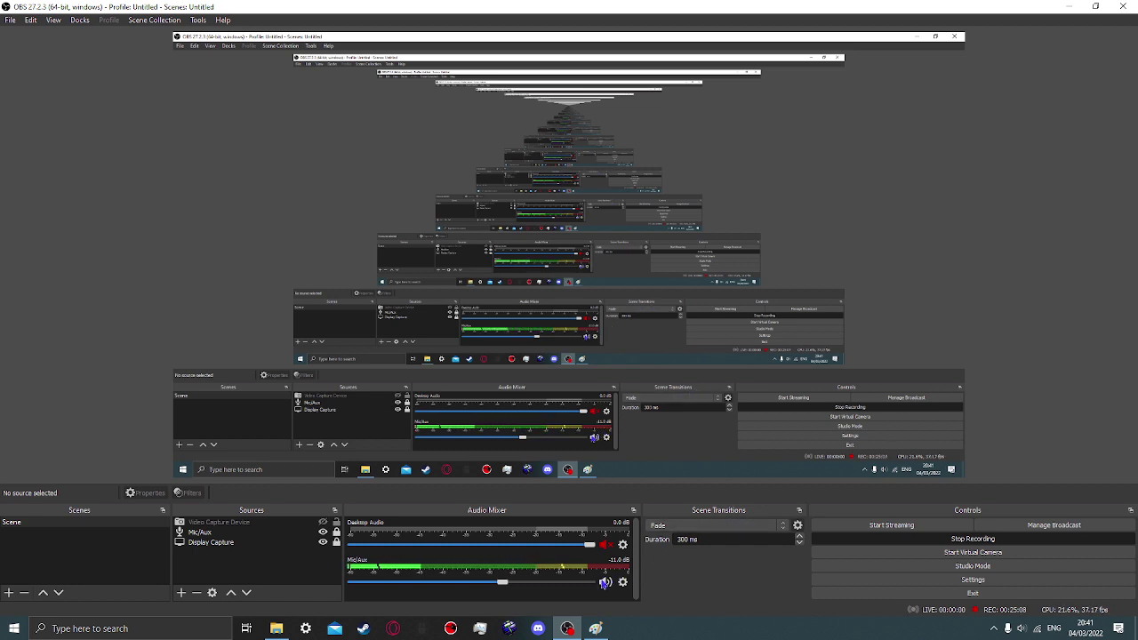
left_click(604, 583)
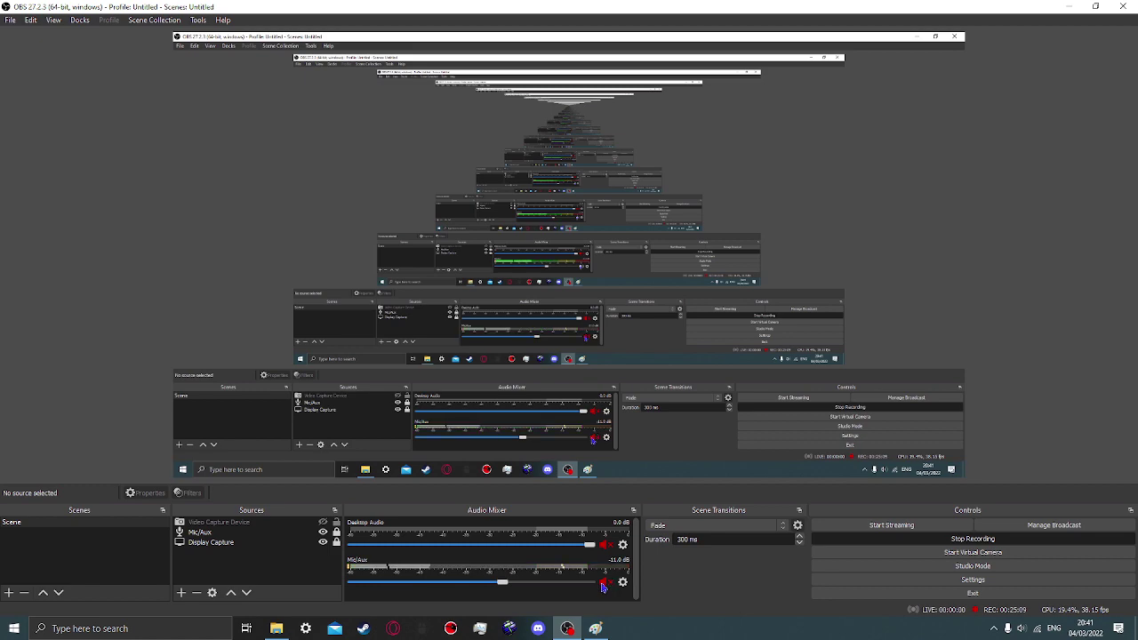
left_click(595, 629)
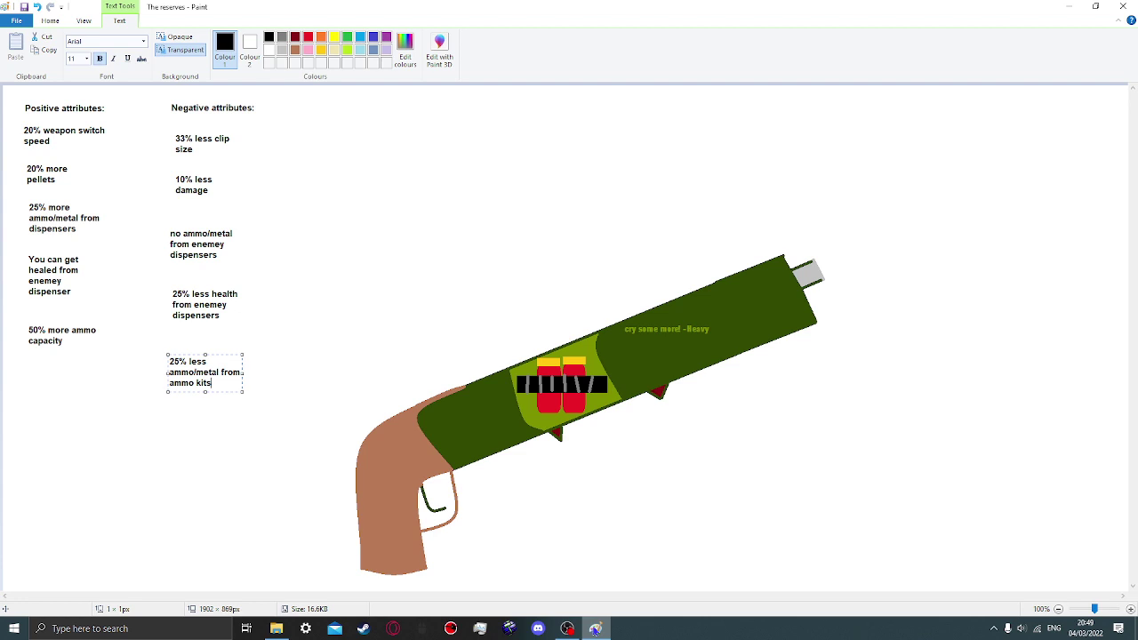
left_click(568, 629)
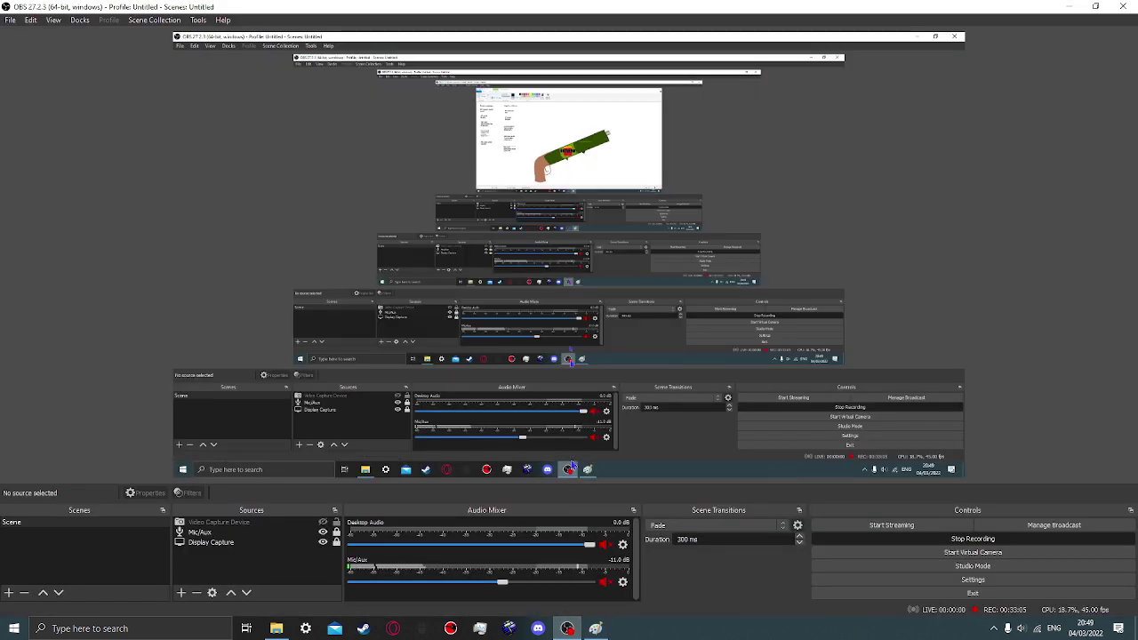
left_click(595, 629)
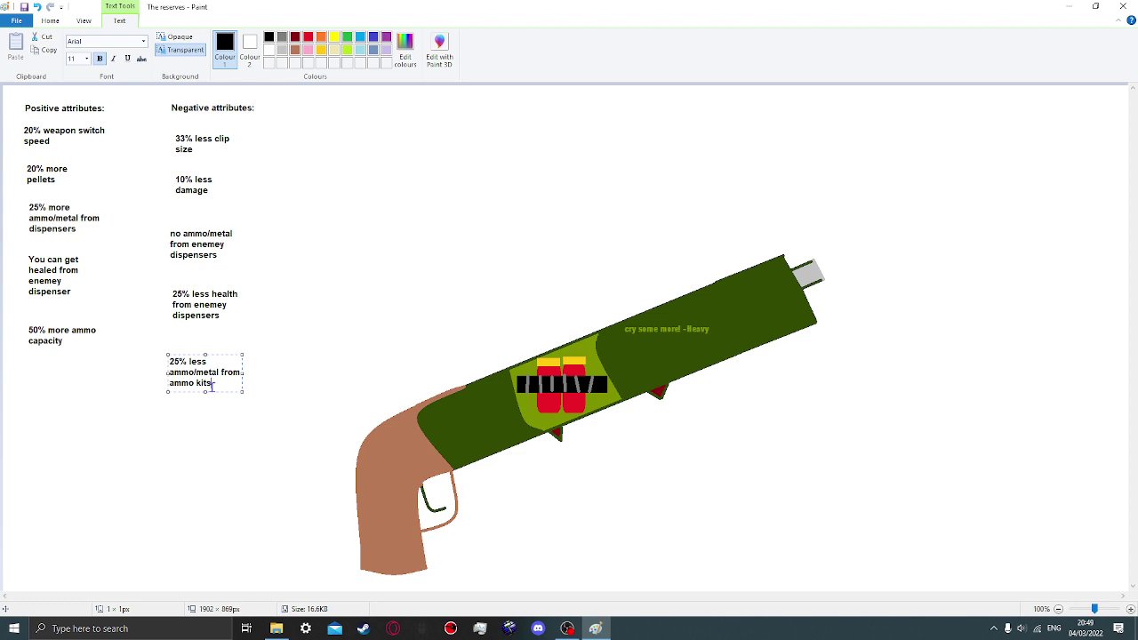
Write "15% less health from any medic sources" as a negative attribute below the ammo kits entry
left_click(167, 414)
left_click(167, 414)
type("15")
type("%")
type(" less he")
type("alth")
type(" fr")
type("om any m")
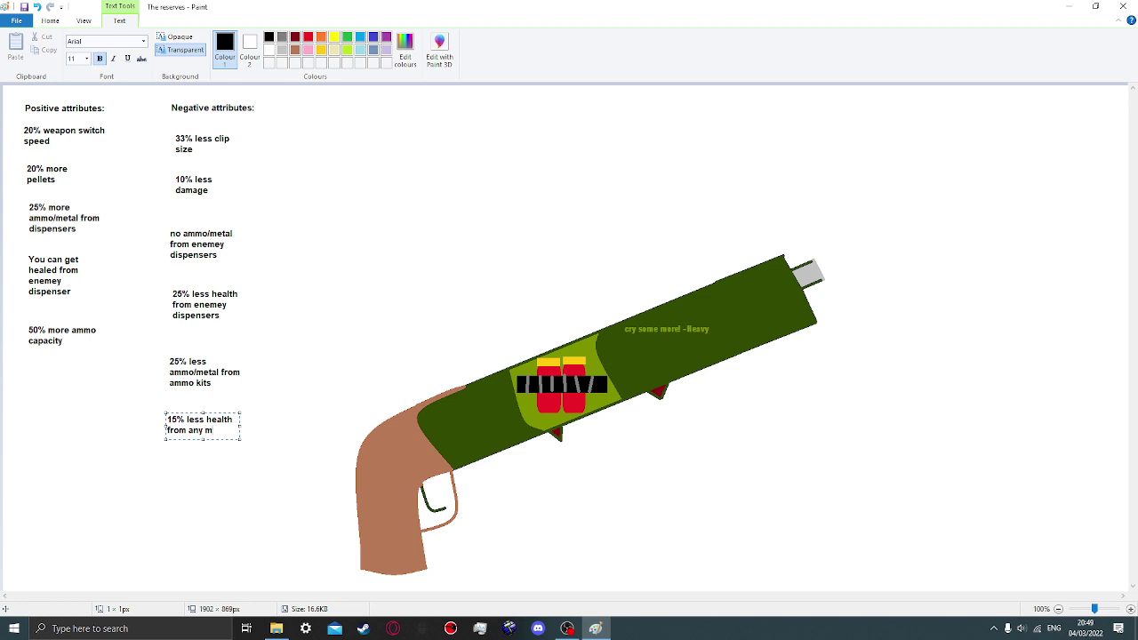
type("edic sources")
Delete the "15% less health from any medic sources" text and close its empty text box
left_click_drag(202, 440, 167, 419)
key("Delete")
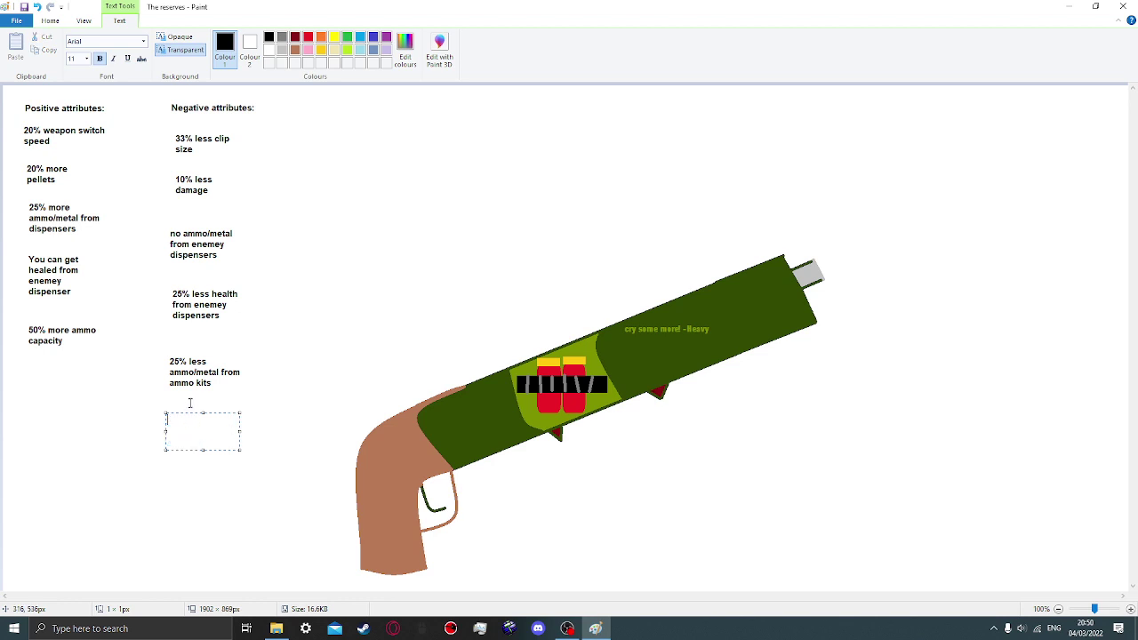
left_click(159, 395)
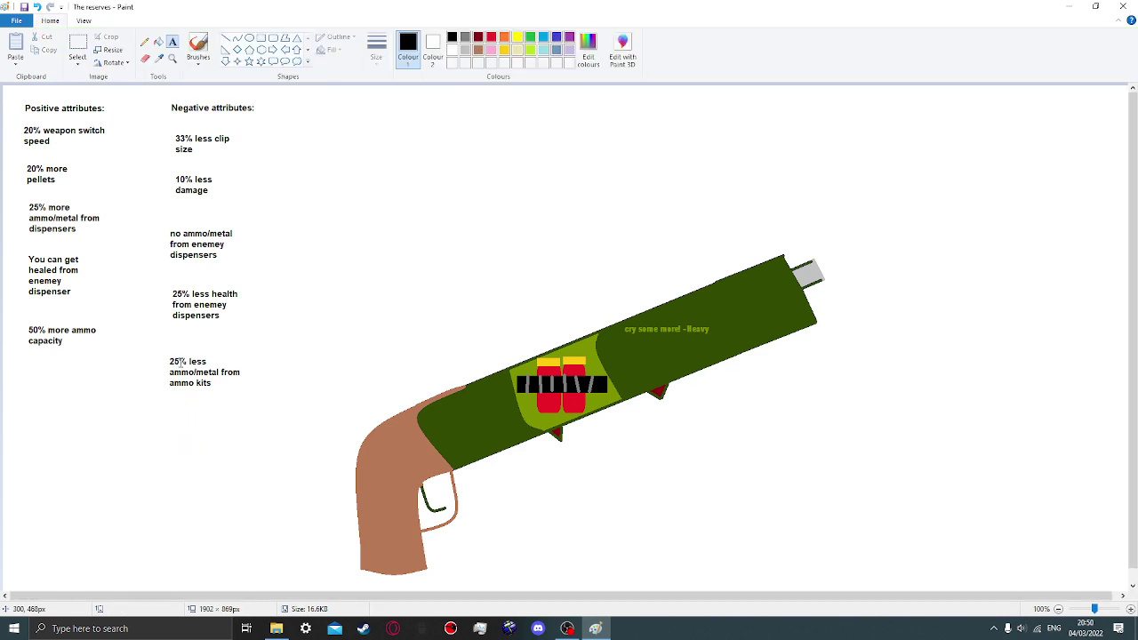
Try to reopen the placed "25% less ammo/metal" and "25% less health" negative attributes for text editing
left_click(177, 360)
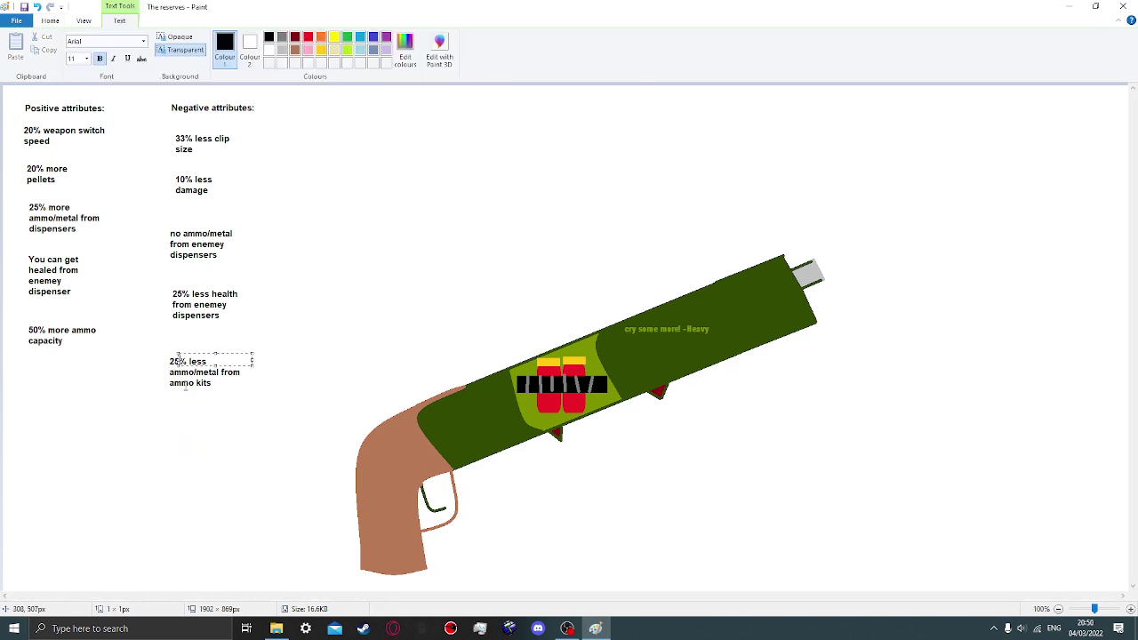
left_click(137, 416)
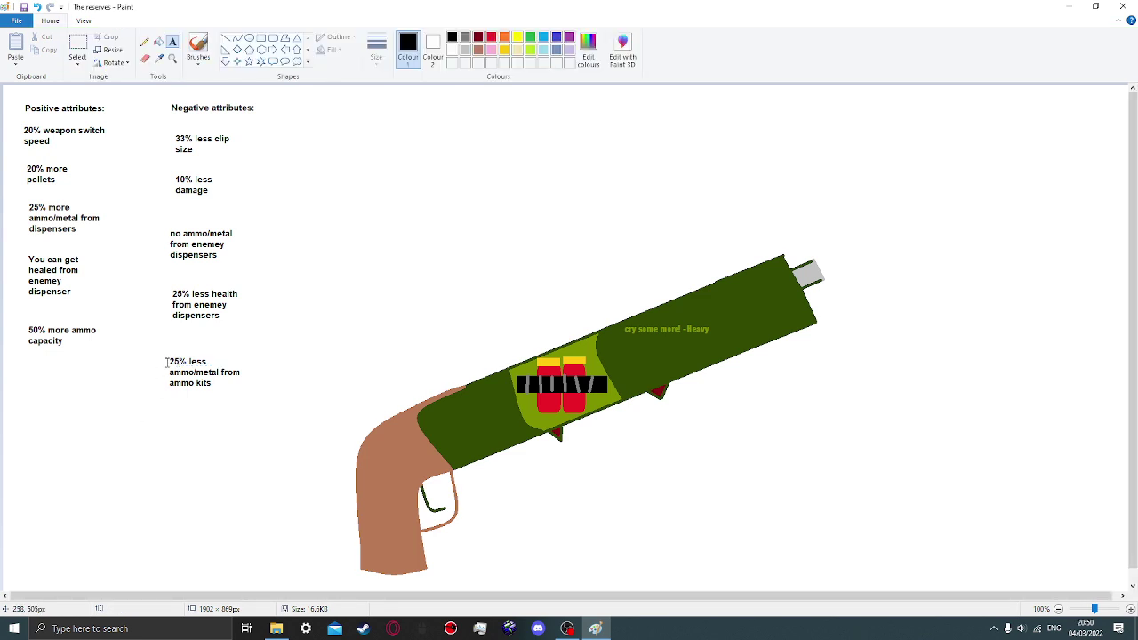
left_click(176, 292)
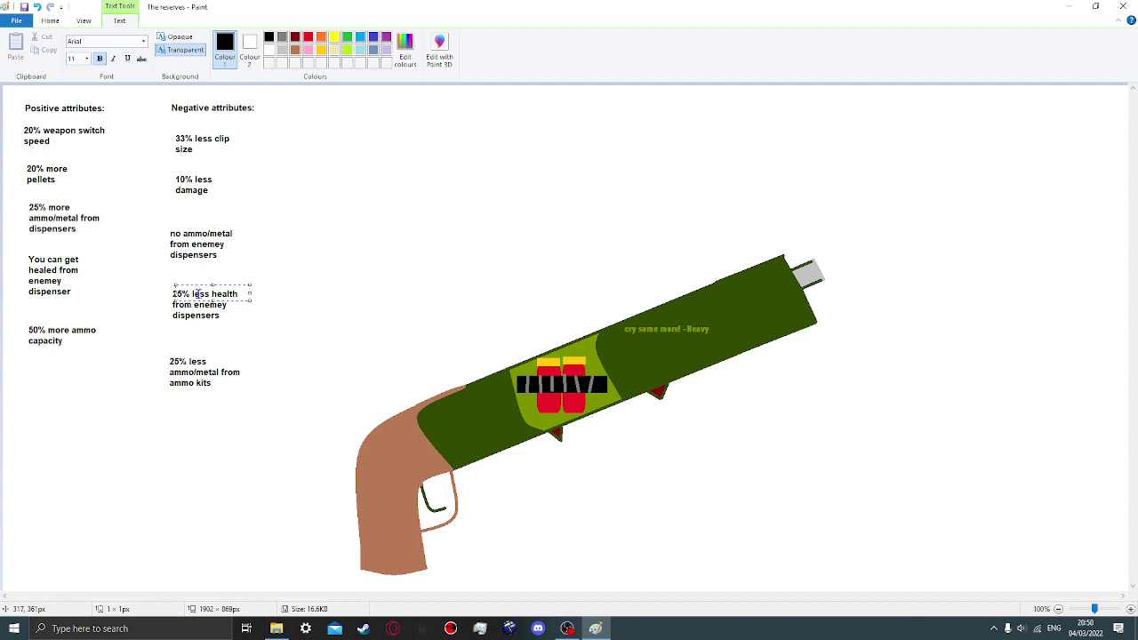
left_click(182, 460)
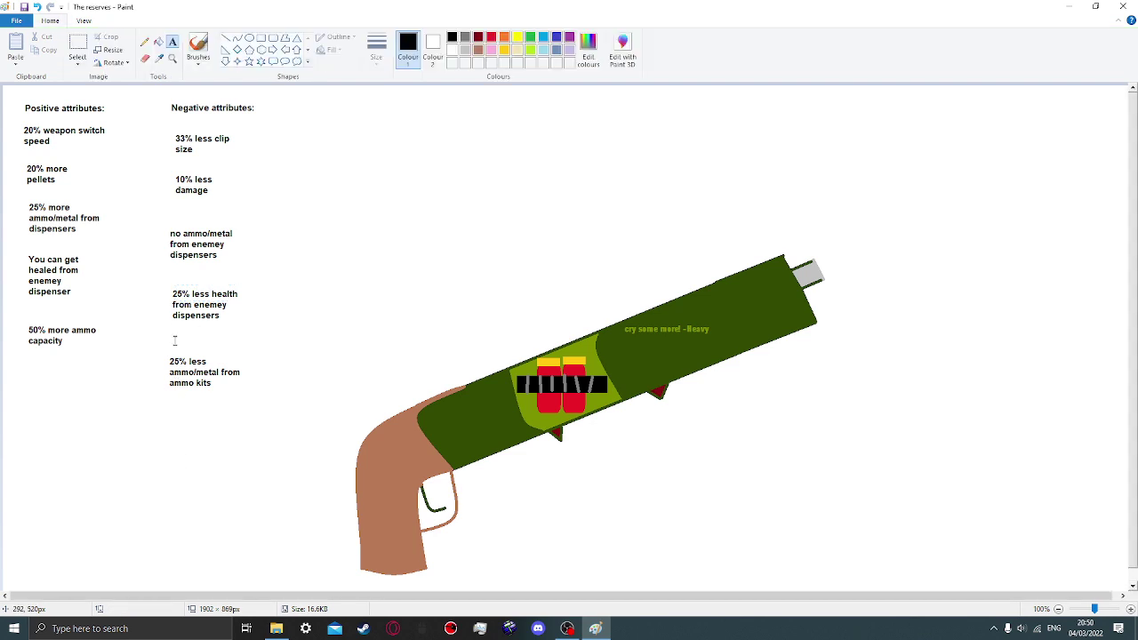
left_click(180, 292)
type("5% less health")
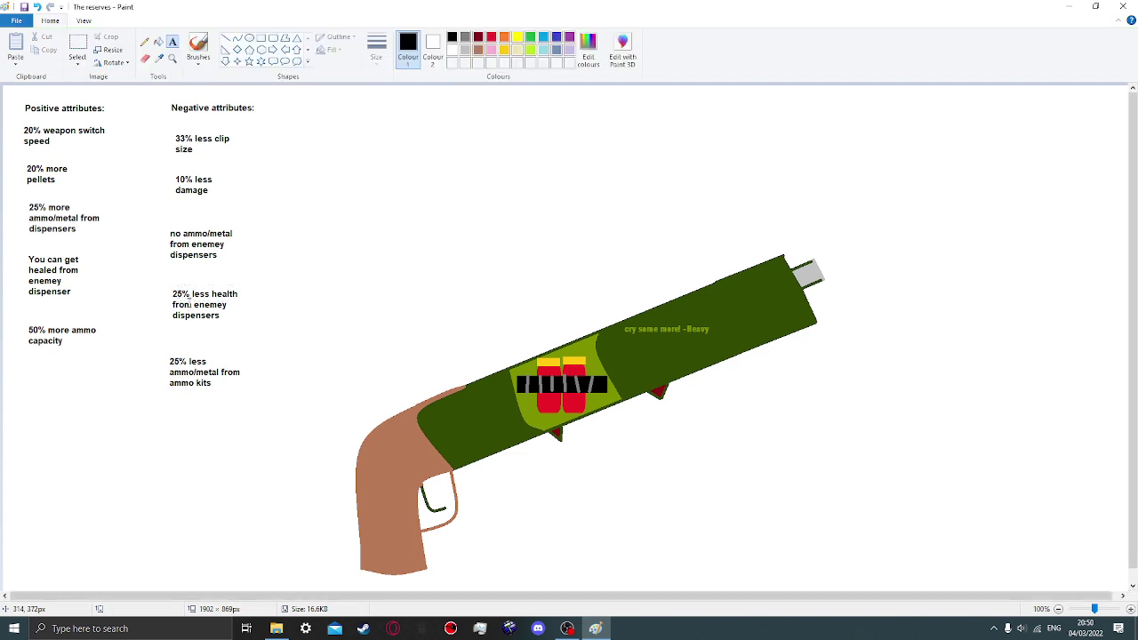
left_click(171, 298)
left_click(163, 287)
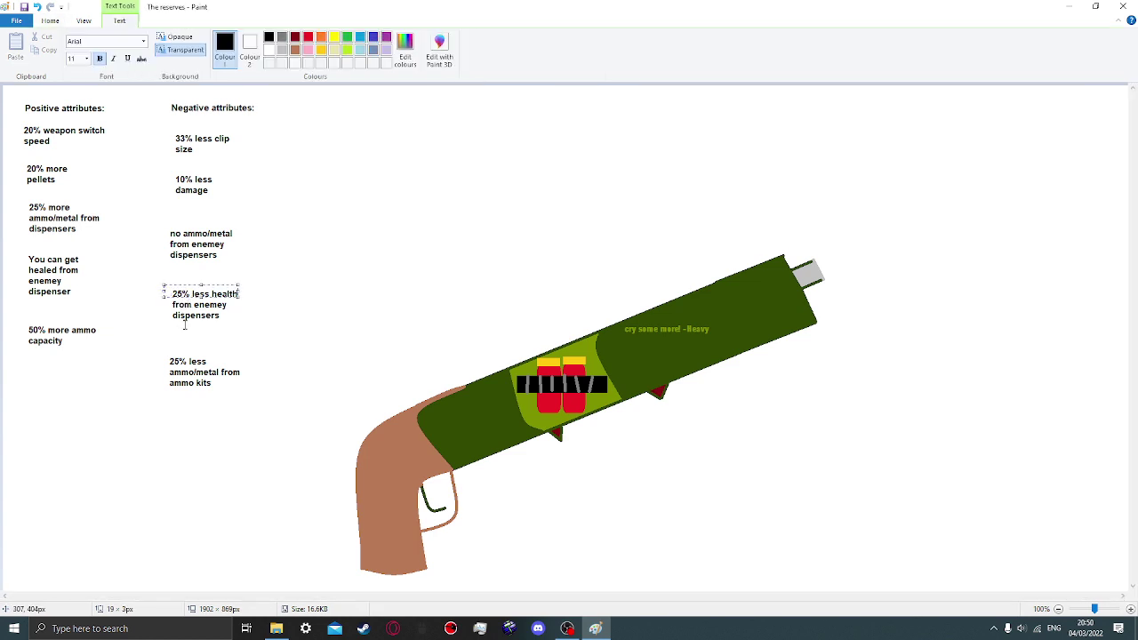
double_click(180, 294)
left_click(294, 208)
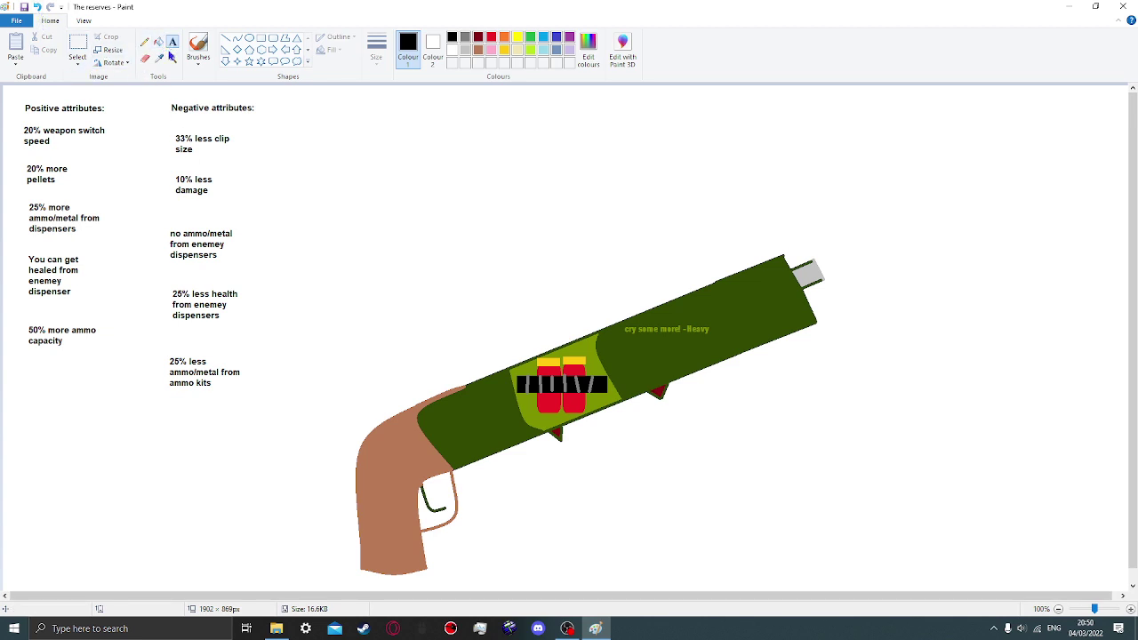
left_click(175, 294)
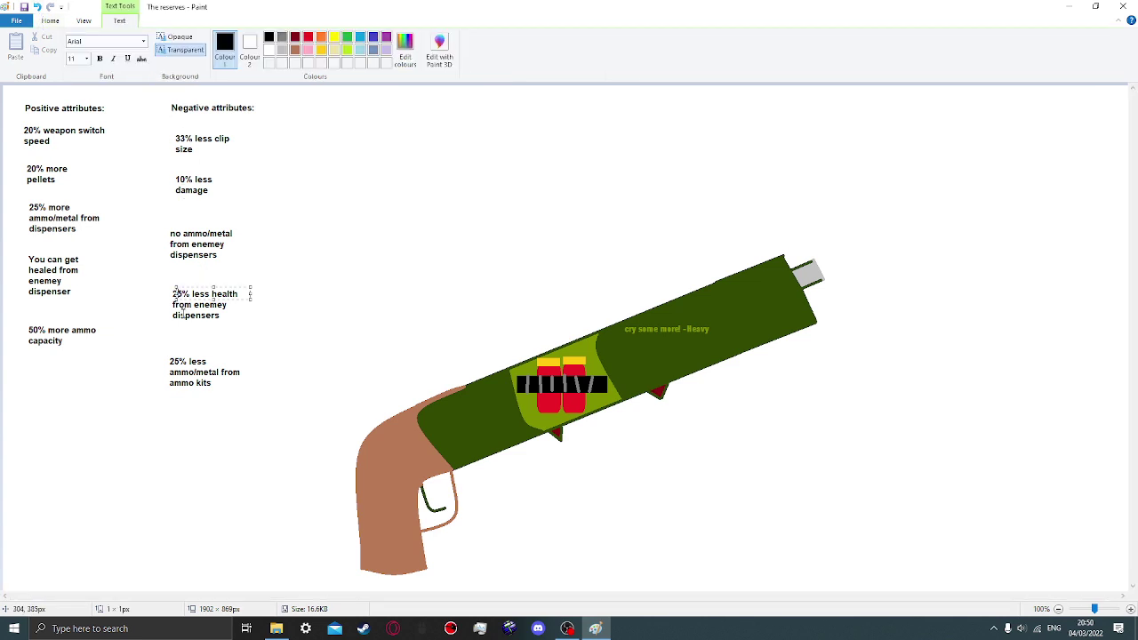
left_click(227, 389)
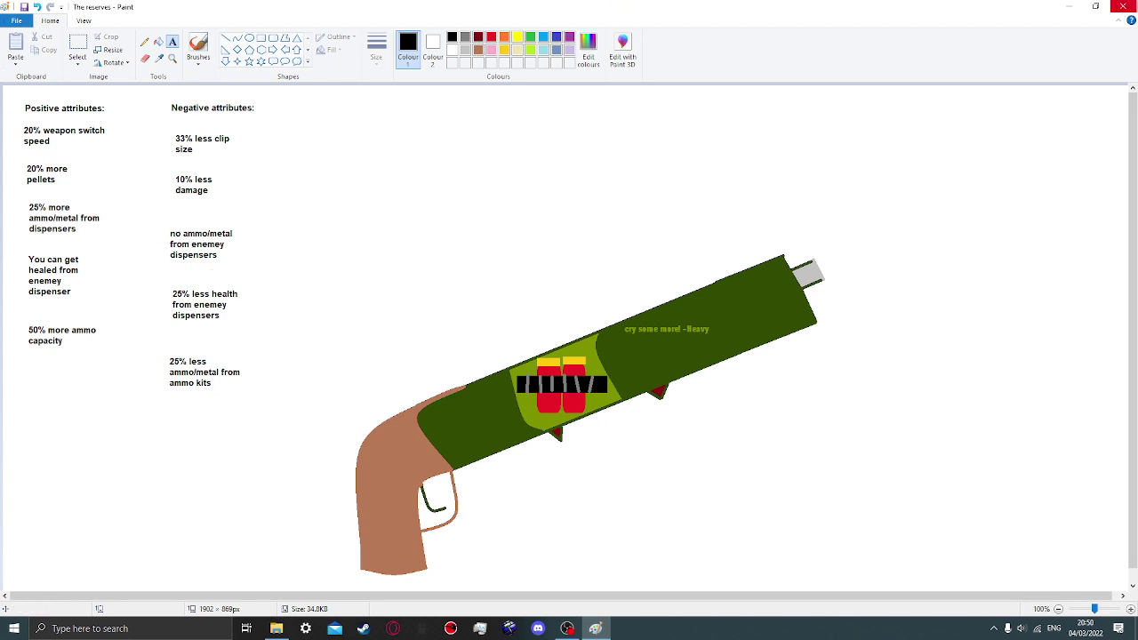
Minimise the weapon picture and bring up a blank Paint canvas
left_click(1068, 7)
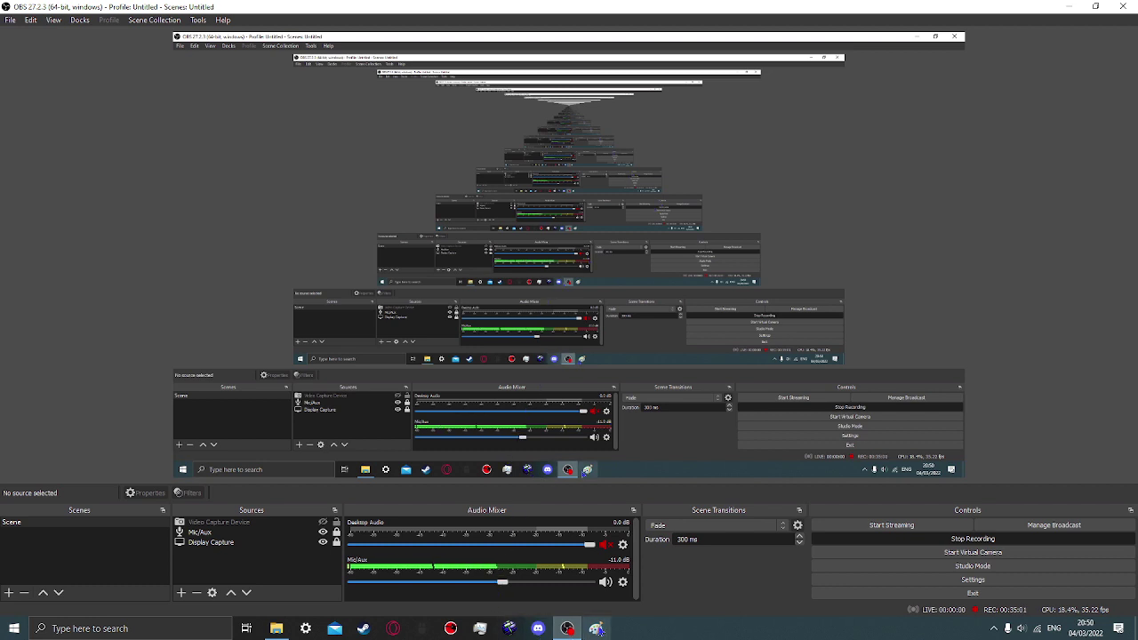
left_click(600, 630)
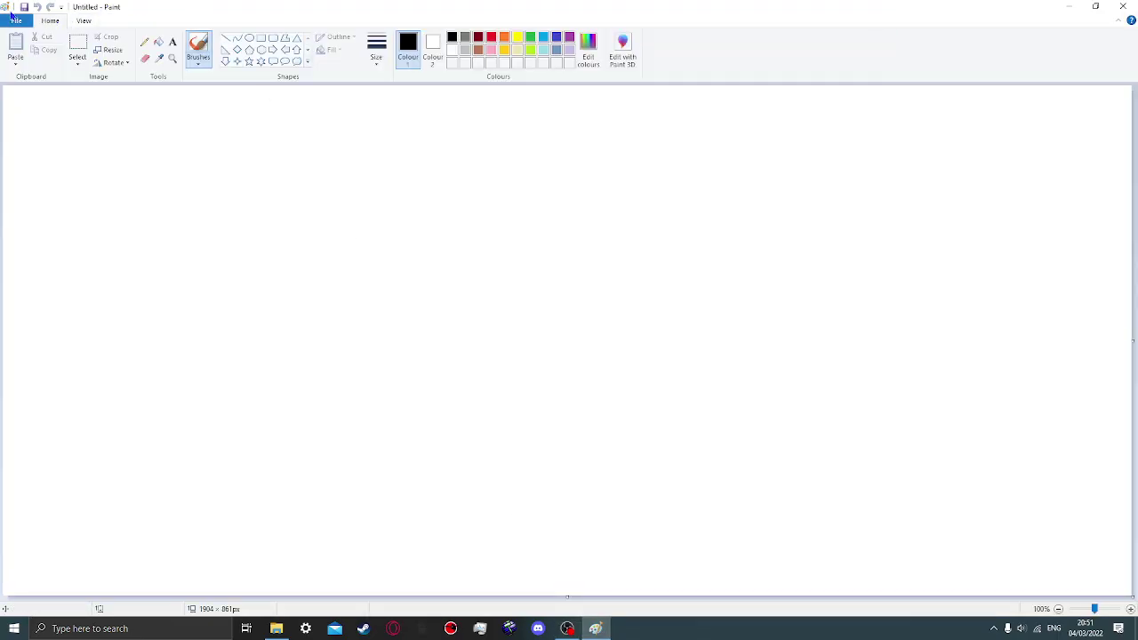
Try to open the recent picture Plugin, dismiss the message and check the recent pictures list again
left_click(13, 20)
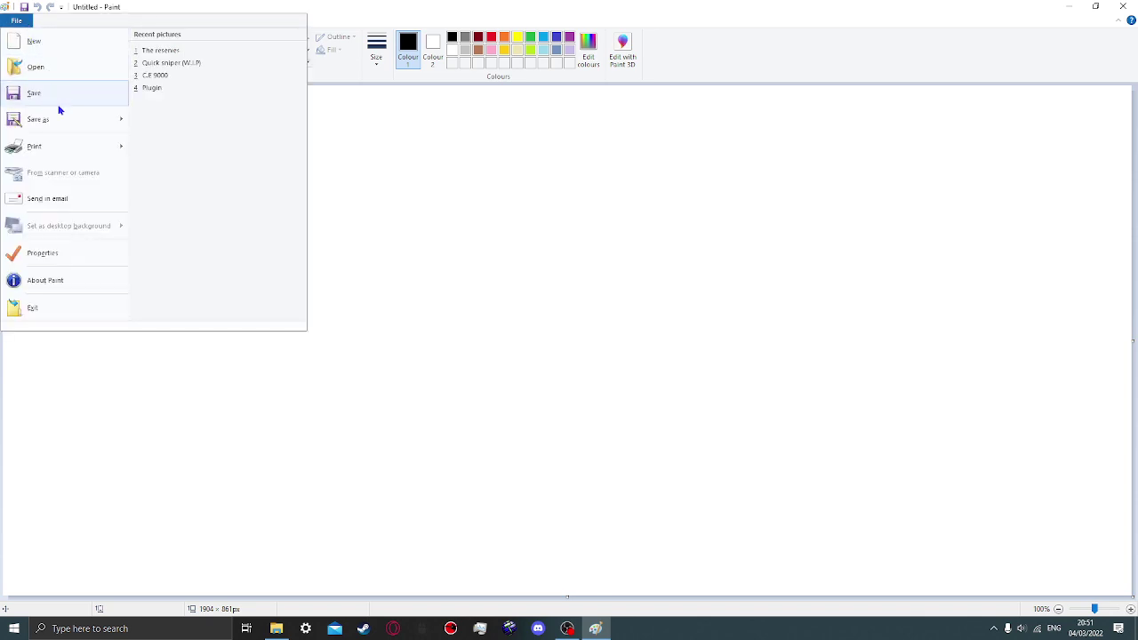
left_click(166, 87)
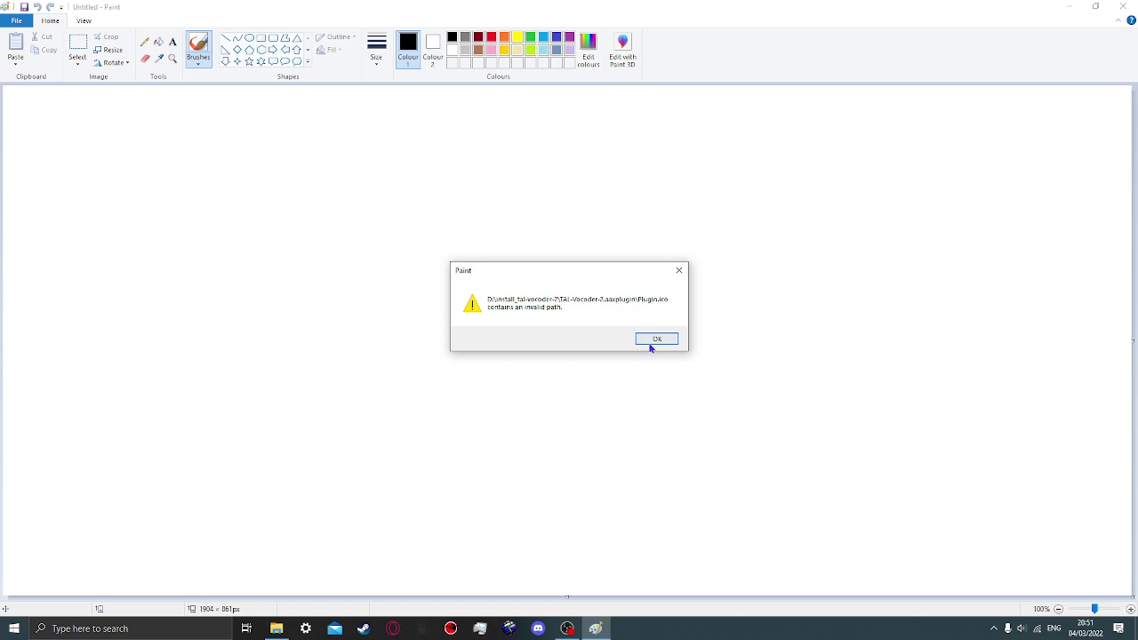
left_click(653, 341)
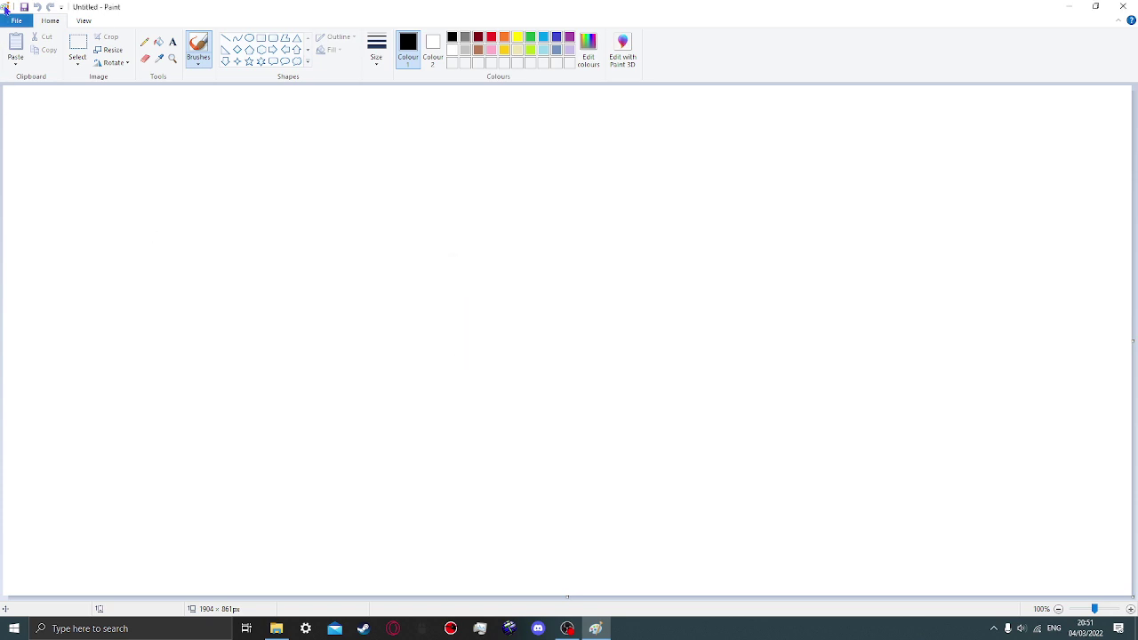
left_click(4, 9)
left_click(96, 189)
left_click(20, 22)
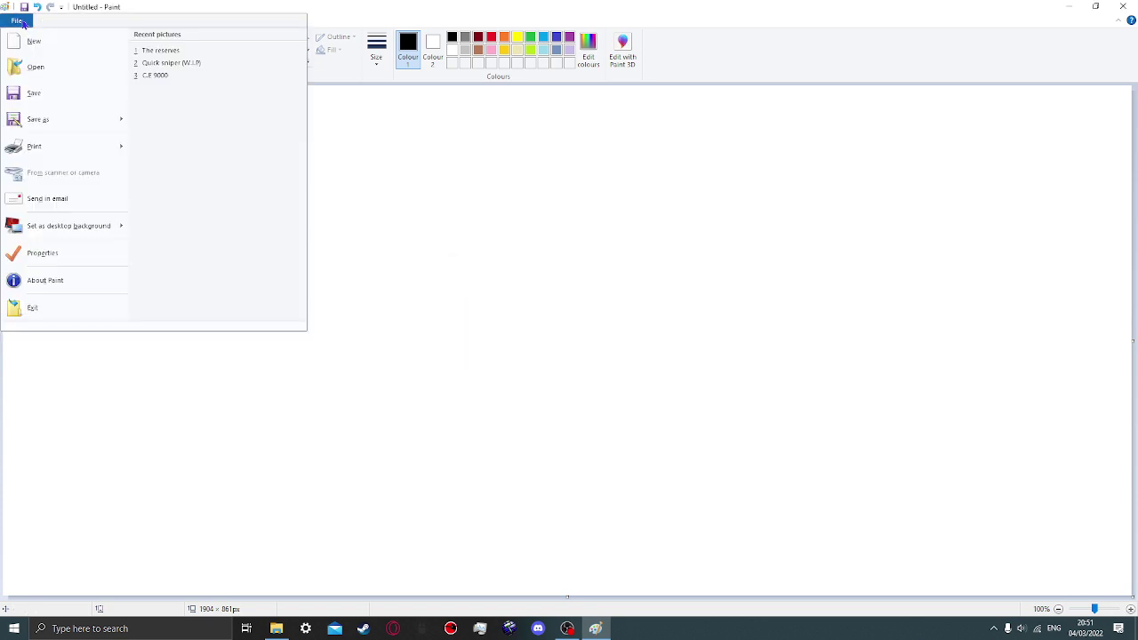
left_click(97, 188)
Scribble freehand black brush lines across the blank canvas with the window maximised, and undo them all
left_click_drag(97, 189, 1129, 546)
key("alt+Tab")
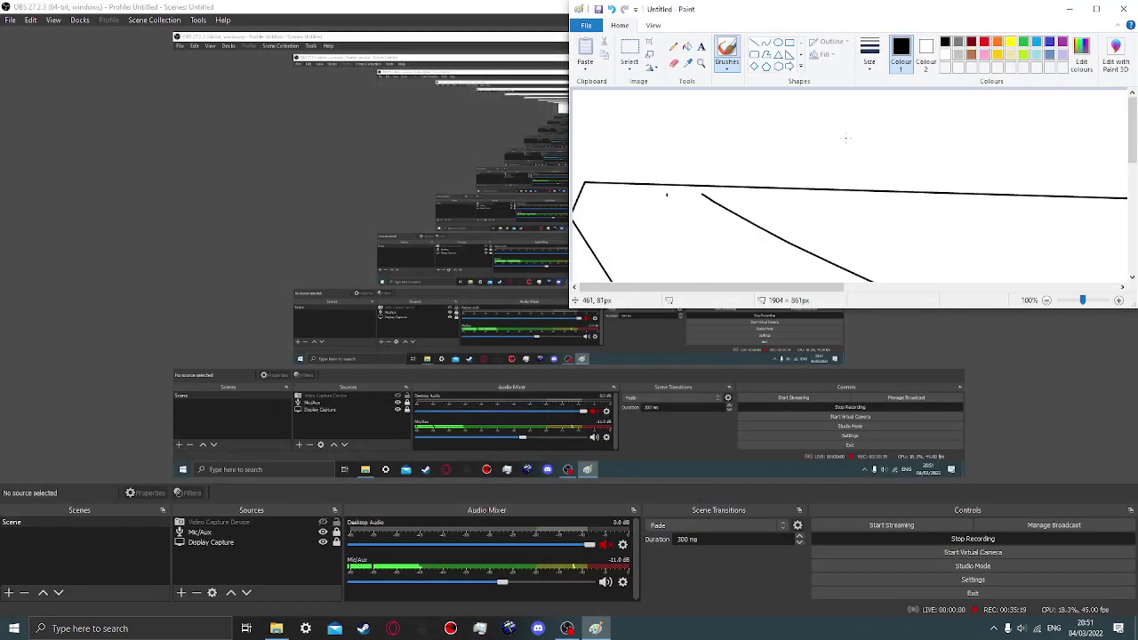
left_click(1096, 9)
mouse_move(246, 160)
left_mouse_down()
mouse_move(637, 281)
mouse_move(416, 392)
mouse_move(457, 245)
mouse_move(293, 354)
mouse_move(558, 495)
mouse_move(672, 495)
mouse_move(506, 238)
mouse_move(496, 272)
left_mouse_up()
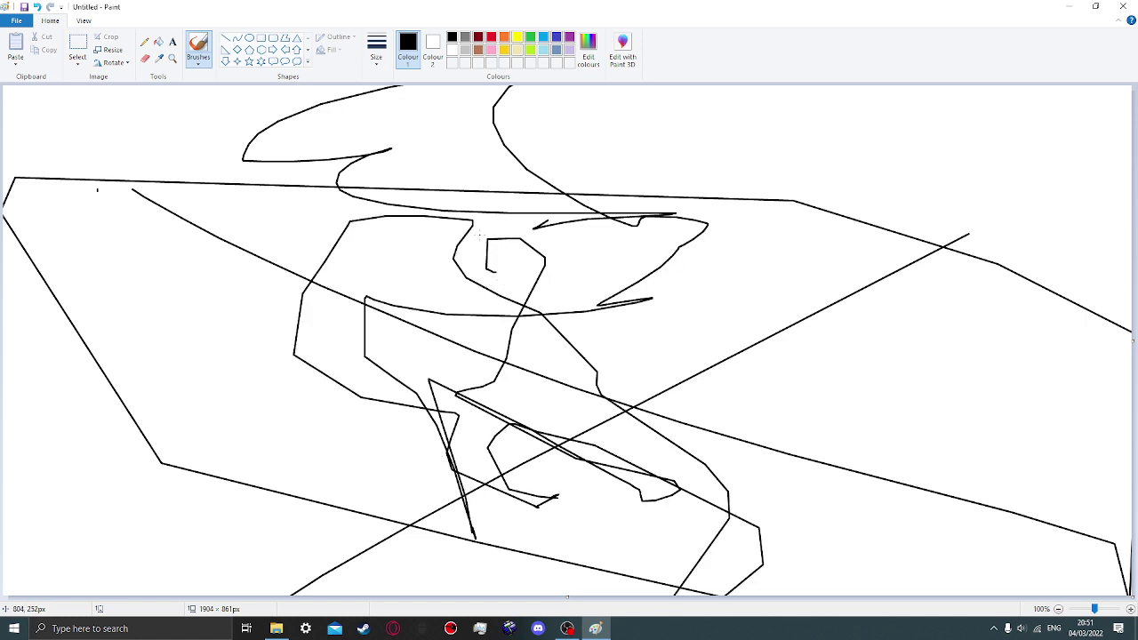
key("ctrl+z")
key("ctrl+z")
key("ctrl+z")
key("ctrl+z")
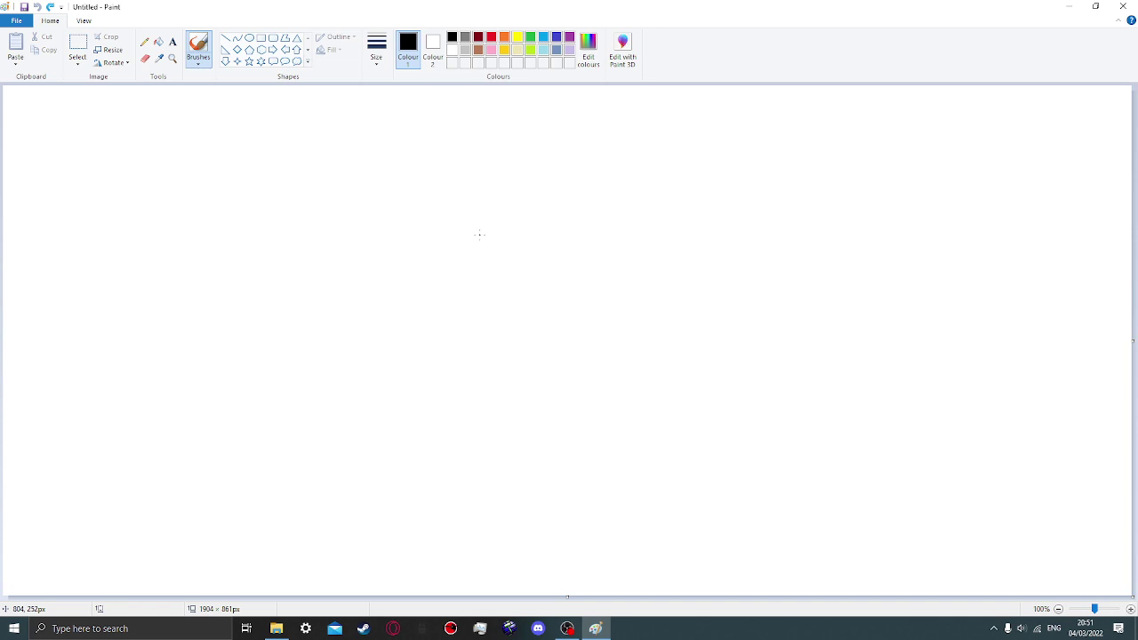
Scribble a second set of black brush strokes over the whole canvas and undo every stroke
mouse_move(479, 233)
left_mouse_down()
mouse_move(1053, 86)
mouse_move(110, 456)
mouse_move(1034, 87)
mouse_move(902, 85)
mouse_move(446, 455)
mouse_move(821, 86)
mouse_move(102, 153)
mouse_move(568, 355)
mouse_move(843, 597)
mouse_move(147, 85)
mouse_move(636, 286)
left_mouse_up()
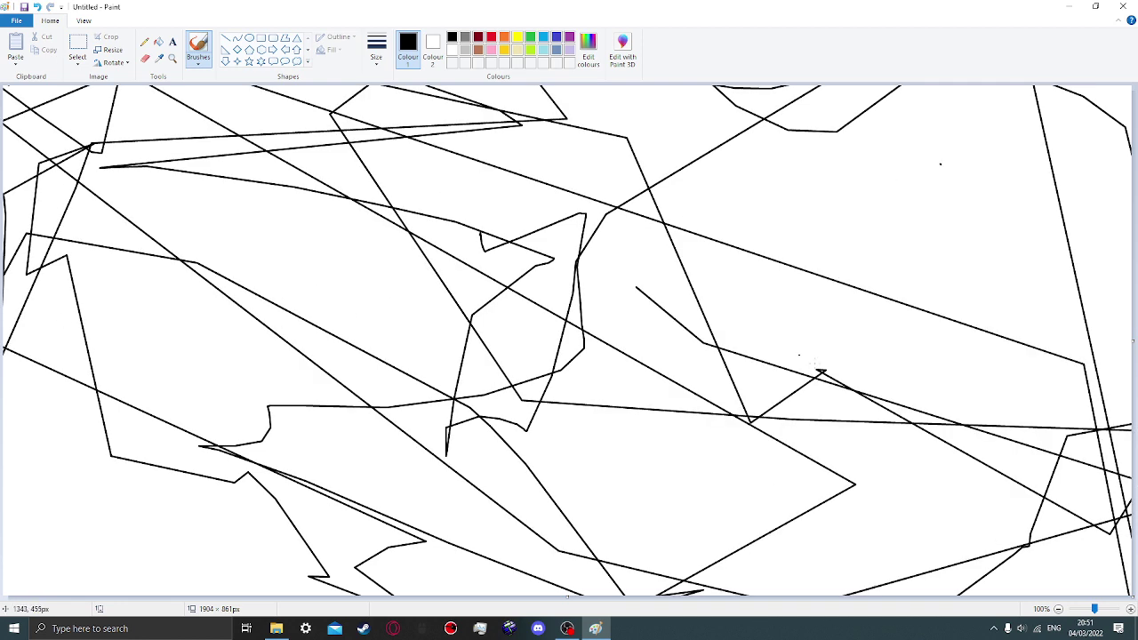
mouse_move(438, 258)
left_mouse_down()
mouse_move(418, 278)
mouse_move(565, 384)
mouse_move(551, 336)
left_mouse_up()
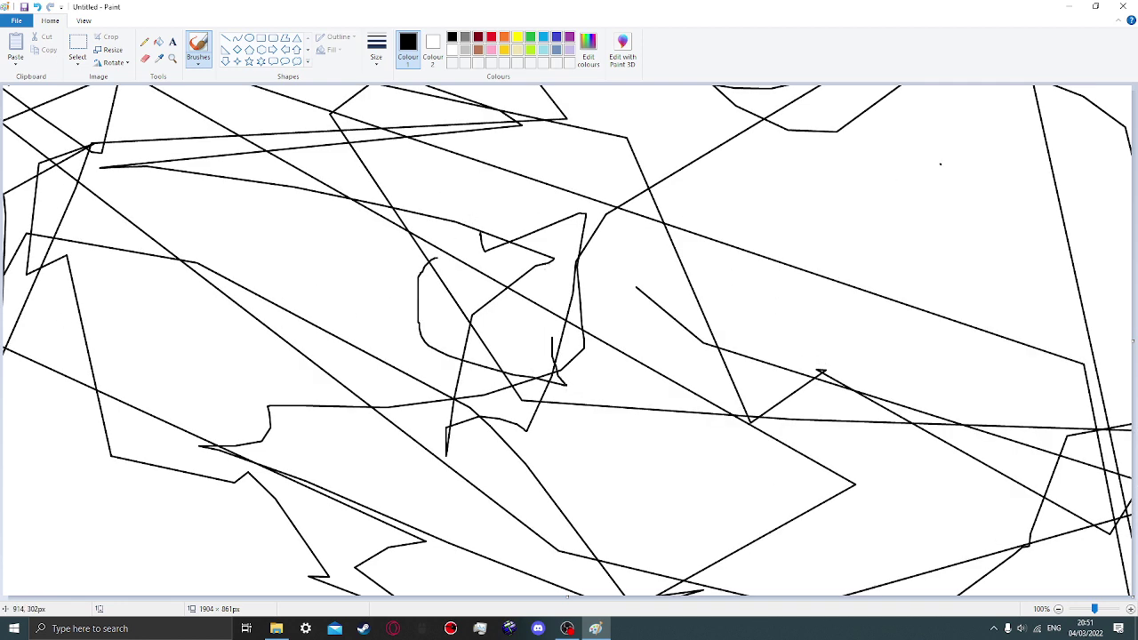
key("ctrl+z")
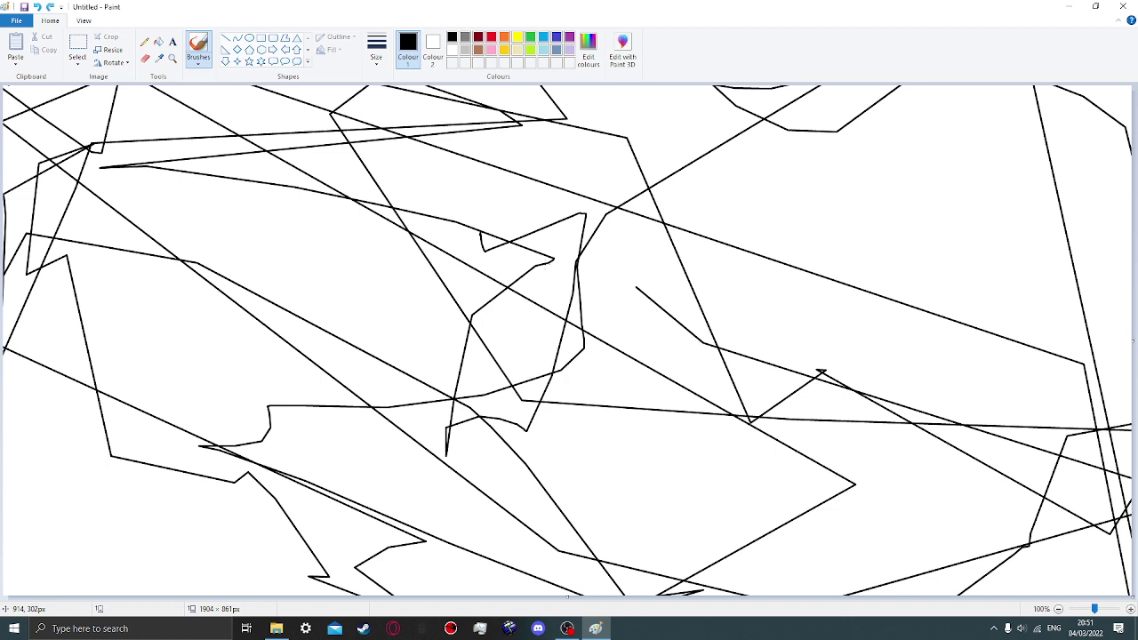
key("ctrl+z")
key("ctrl+z")
key("ctrl+z")
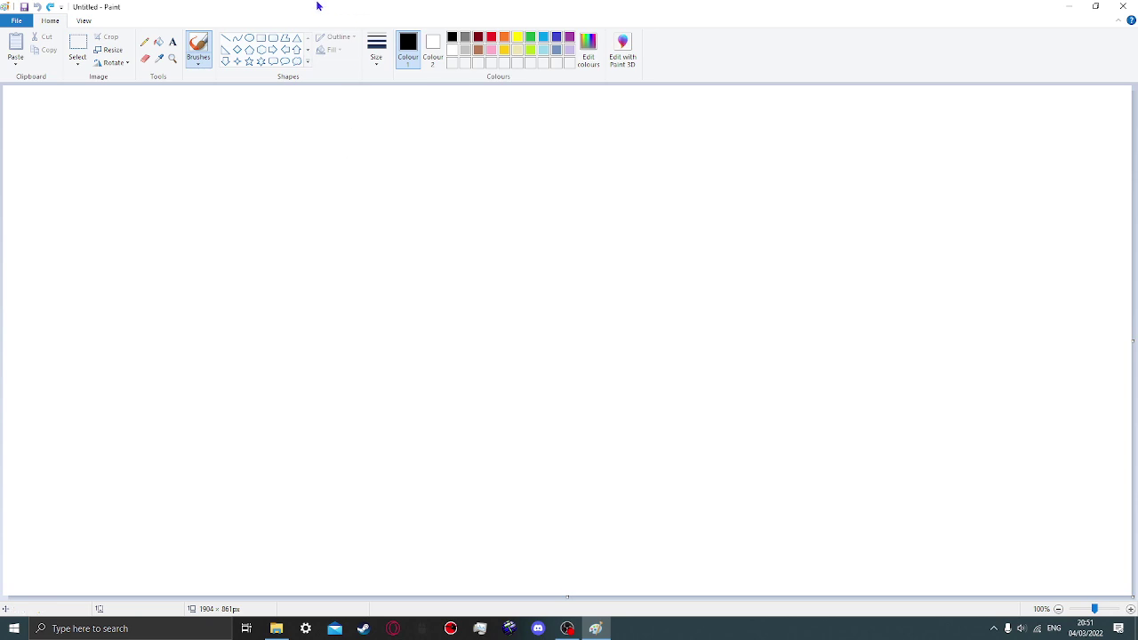
Draw a large black-outlined circle, about 698 × 685 px, on the left half of the canvas with the Oval shape
left_click(248, 39)
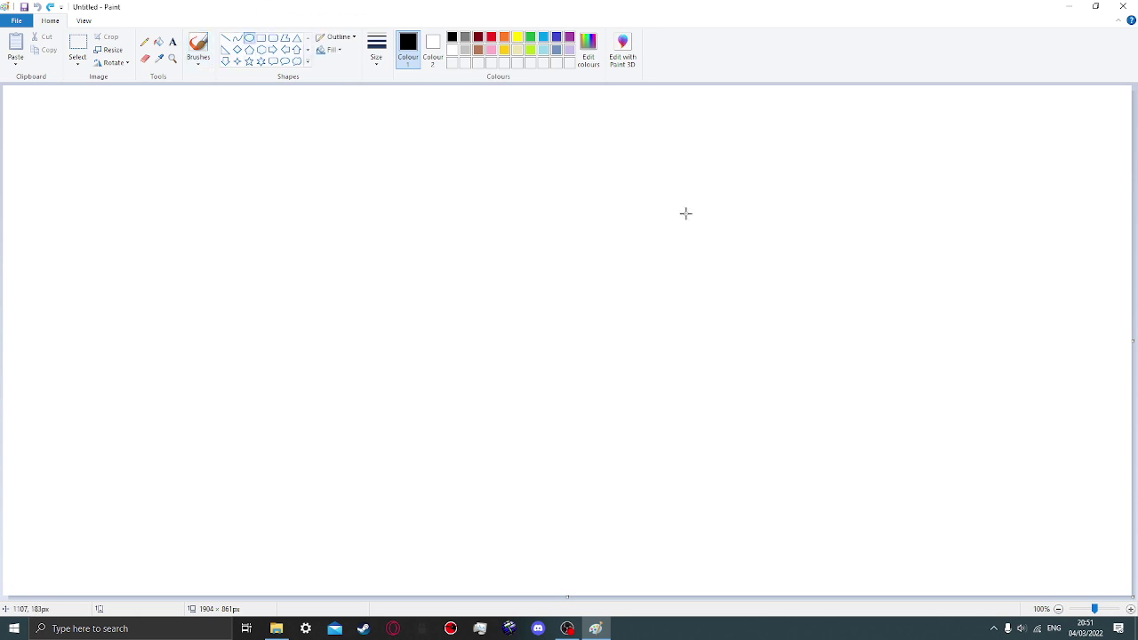
mouse_move(444, 124)
left_mouse_down()
mouse_move(434, 219)
mouse_move(361, 381)
mouse_move(165, 493)
mouse_move(32, 531)
left_mouse_up()
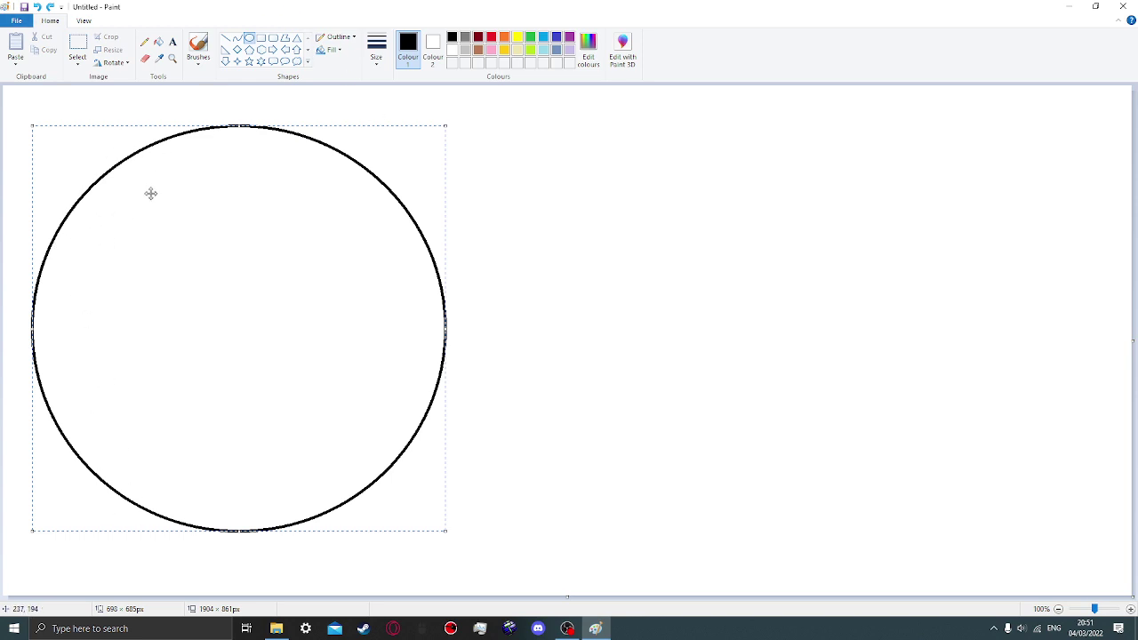
Draw two oval eyes inside the upper part of the circle, about 138 × 84 px and 122 × 75 px
left_click(249, 38)
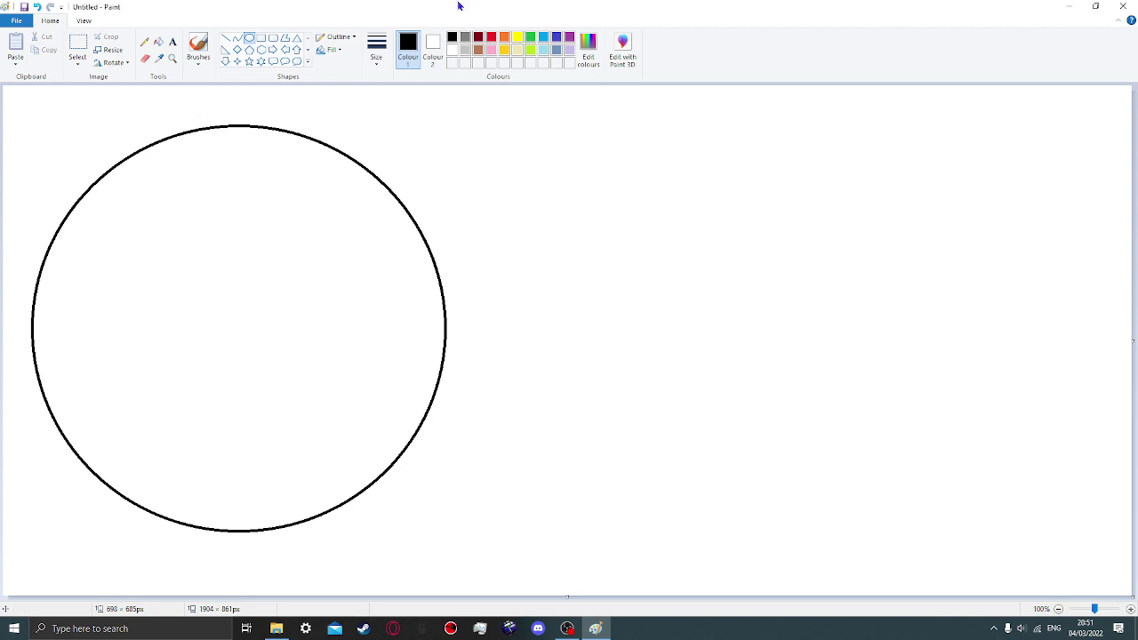
left_click(308, 50)
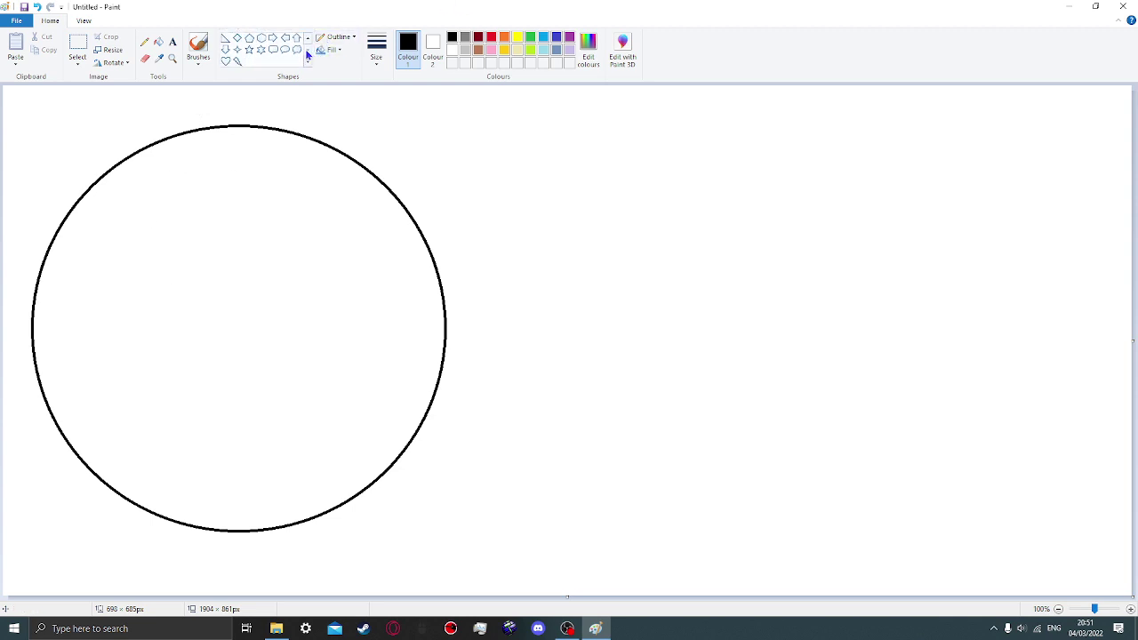
left_click(308, 40)
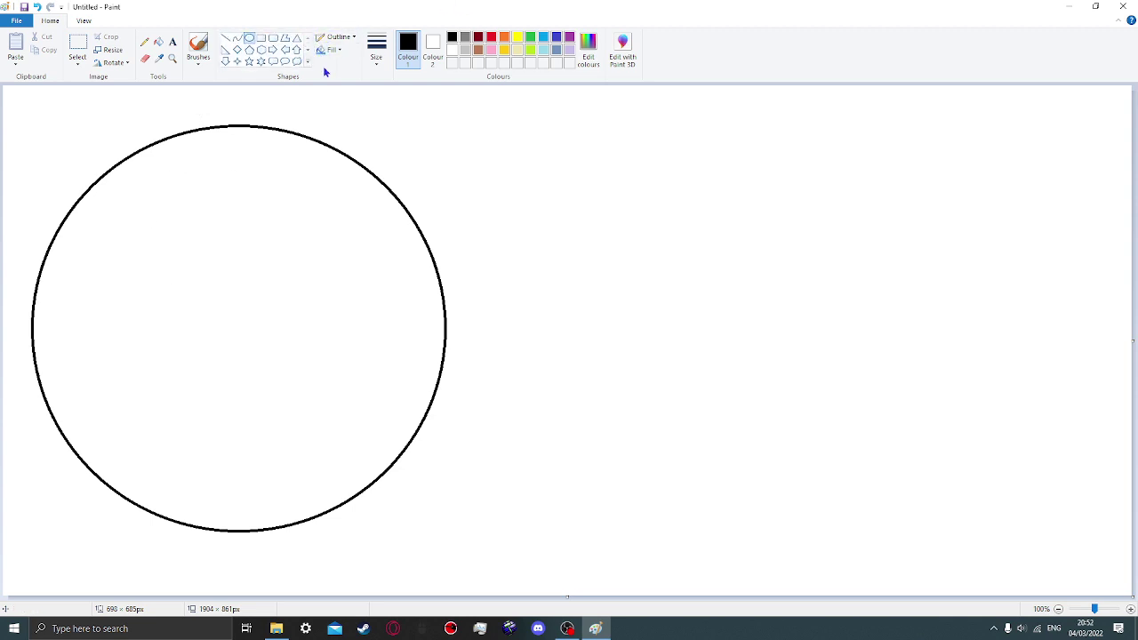
left_click(308, 62)
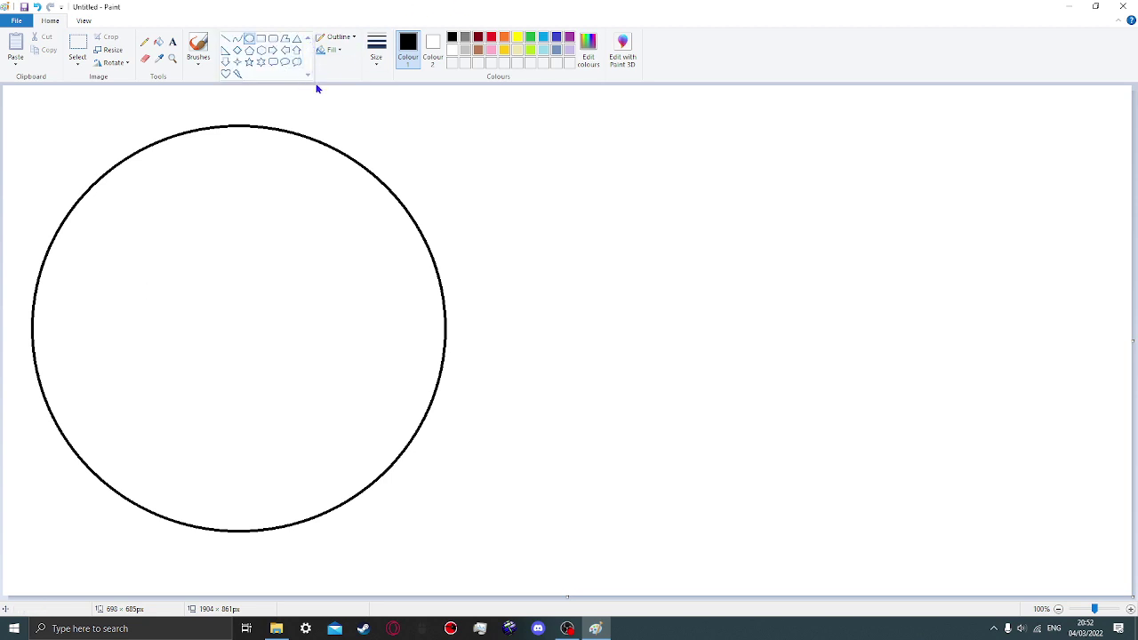
left_click(113, 207)
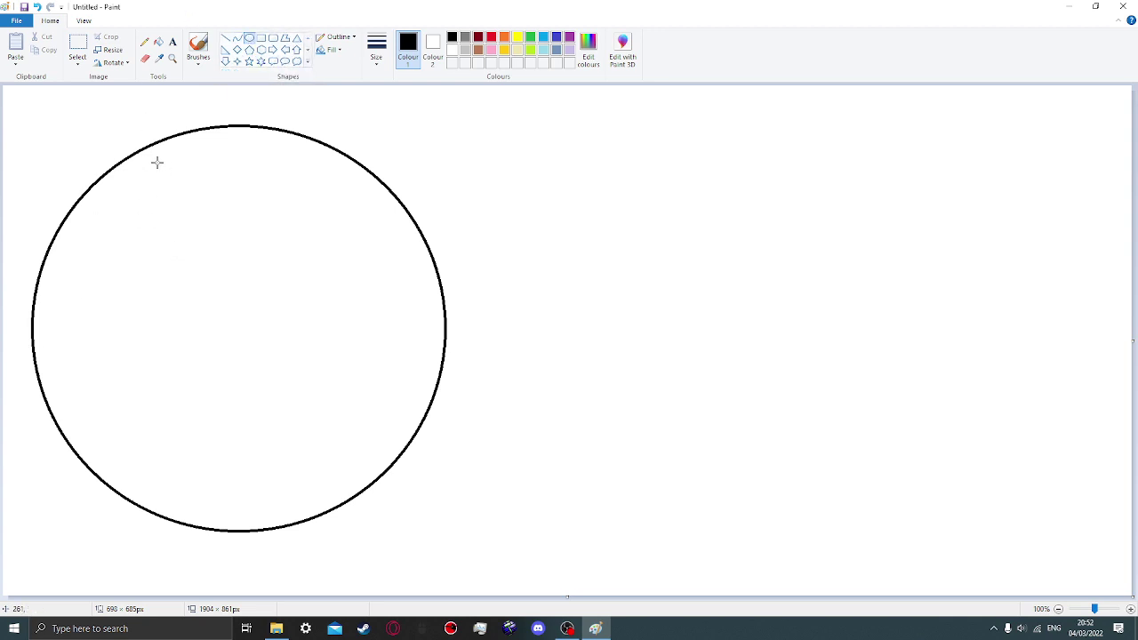
mouse_move(132, 176)
left_mouse_down()
mouse_move(201, 257)
mouse_move(216, 228)
left_mouse_up()
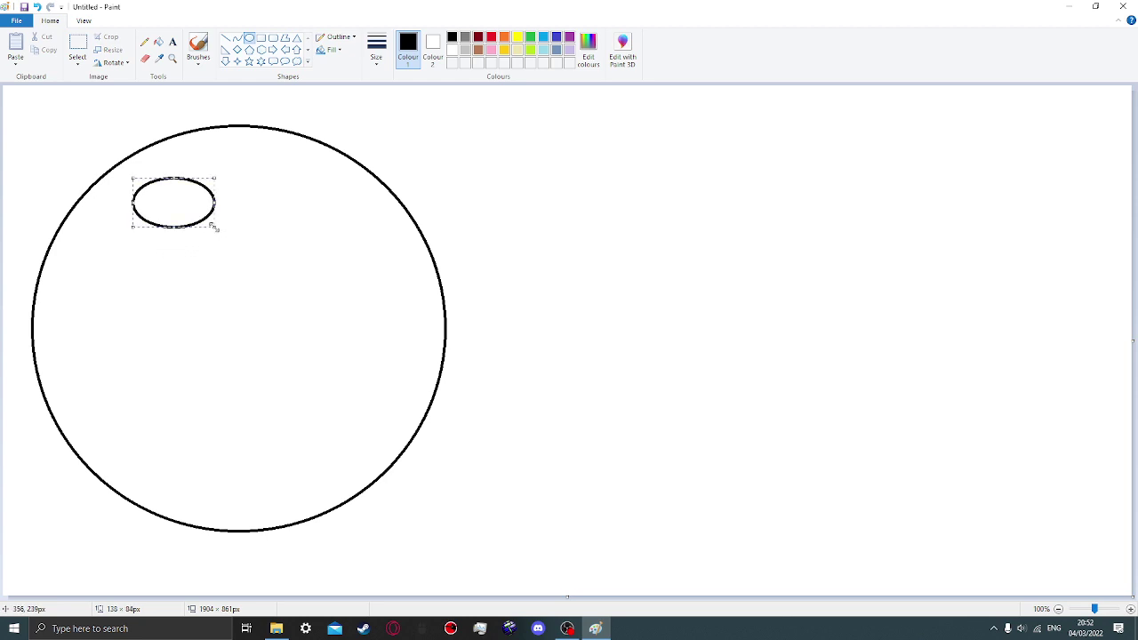
mouse_move(266, 182)
left_mouse_down()
mouse_move(289, 183)
mouse_move(358, 244)
mouse_move(347, 247)
mouse_move(348, 226)
mouse_move(324, 224)
mouse_move(341, 204)
left_mouse_up()
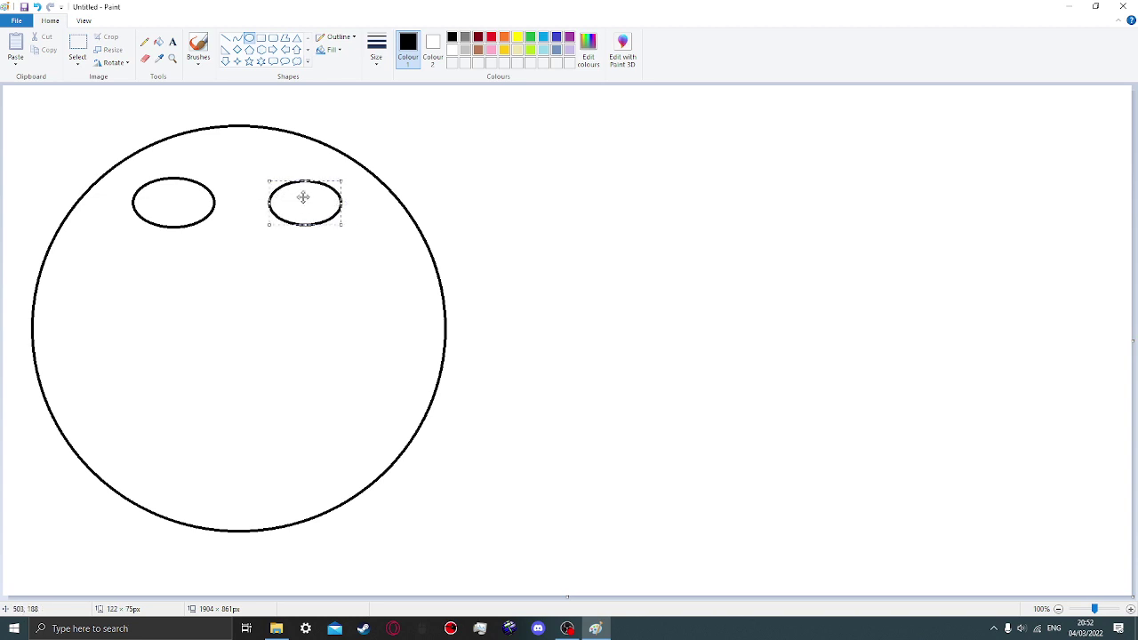
Draw a small circle inside each eye, the one in the larger eye about 51 × 49 px
left_click(249, 38)
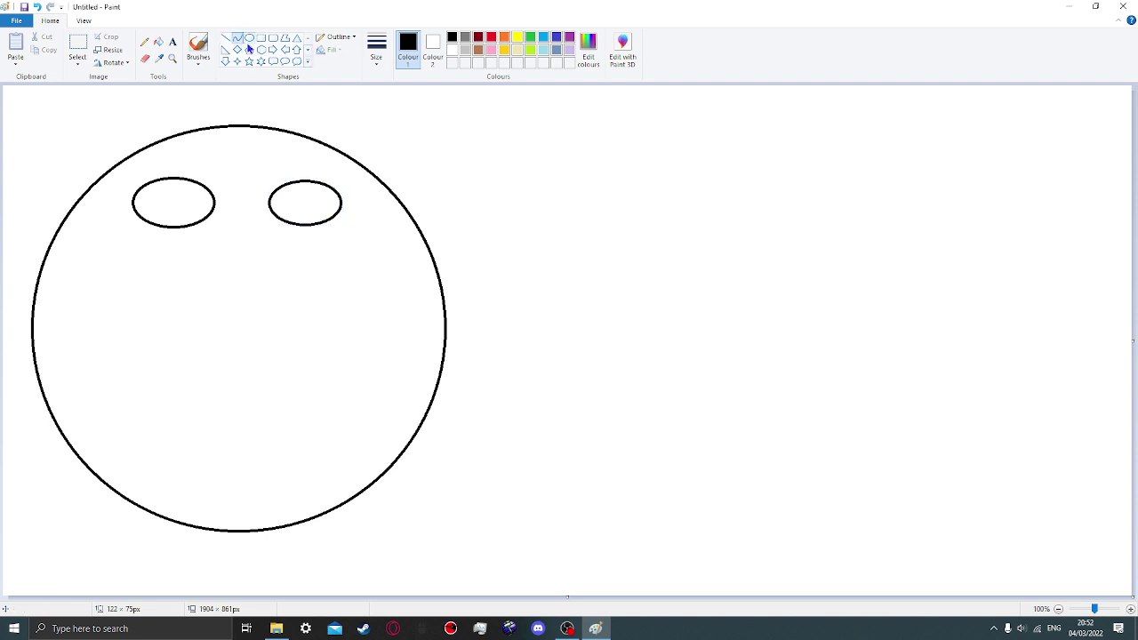
left_click_drag(291, 197, 315, 220)
left_click_drag(170, 193, 202, 224)
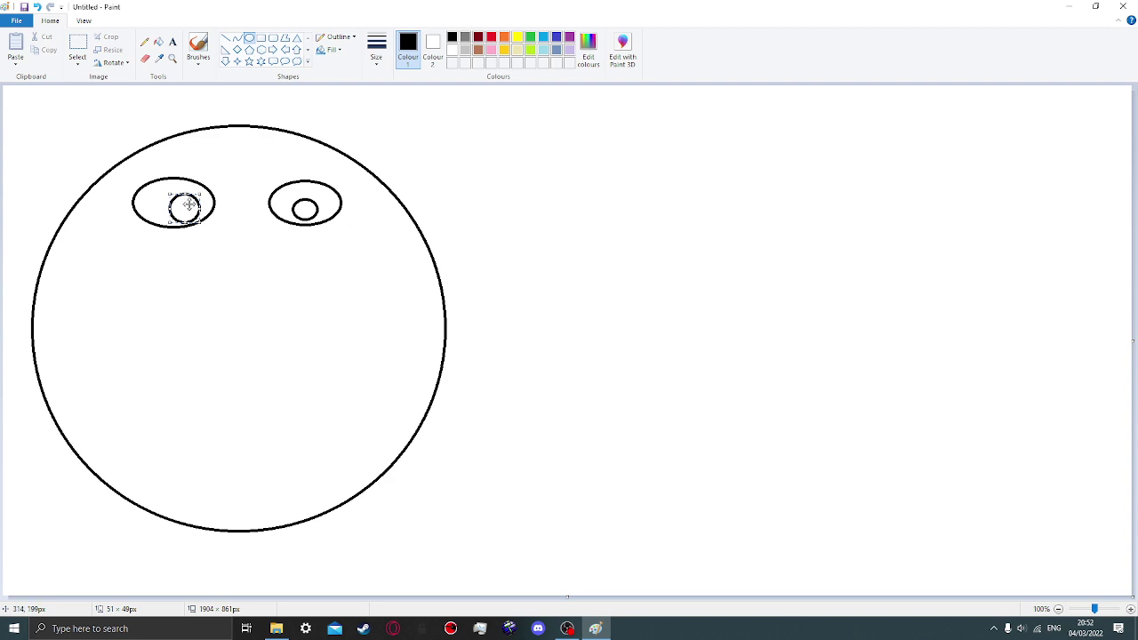
Try to draw a tiny oval dot inside the small circle of each eye
left_click(237, 38)
left_click(249, 39)
left_click_drag(182, 209, 180, 209)
left_click_drag(300, 205, 304, 212)
left_click_drag(179, 204, 183, 214)
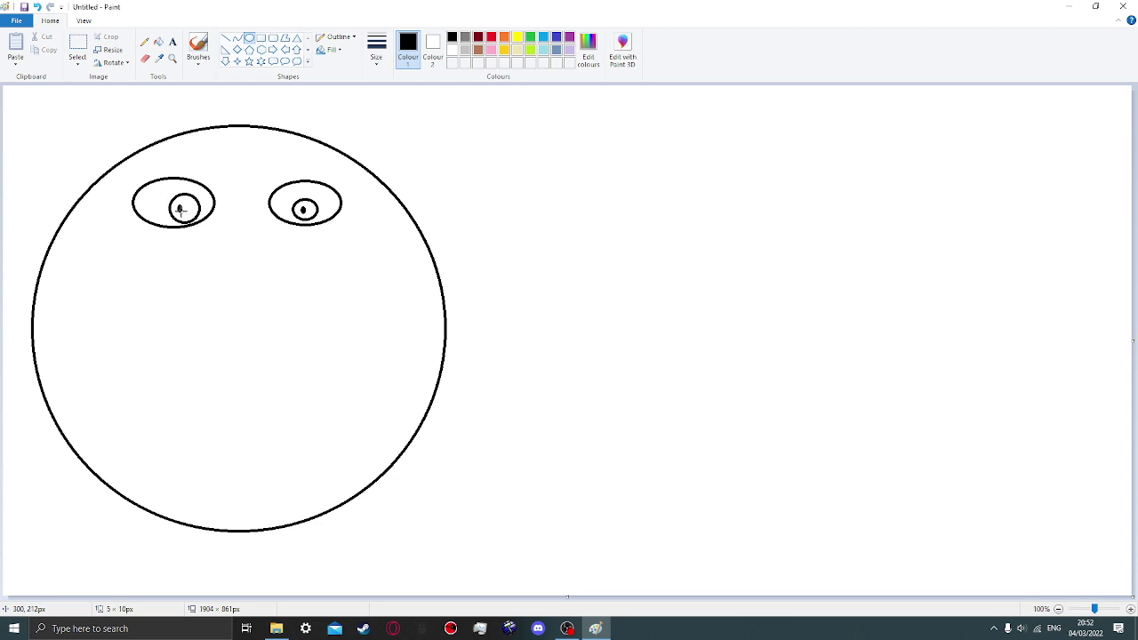
left_click(383, 135)
Fill the small inner circles of both eyes with black, undoing the misplaced fill of the surrounding eye
left_click(158, 42)
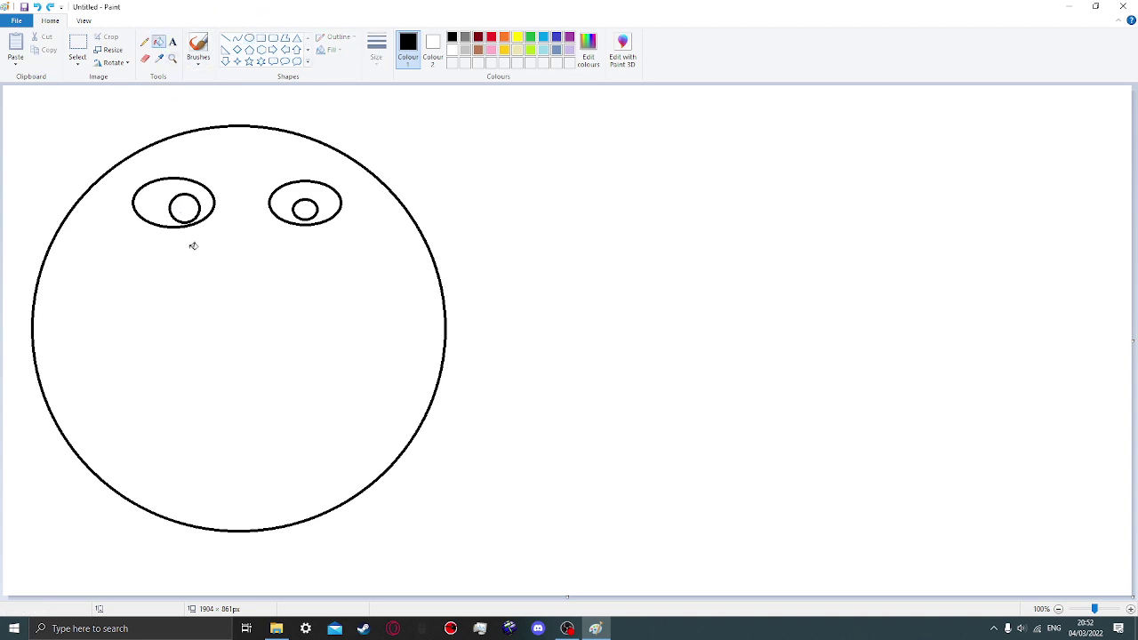
left_click(190, 224)
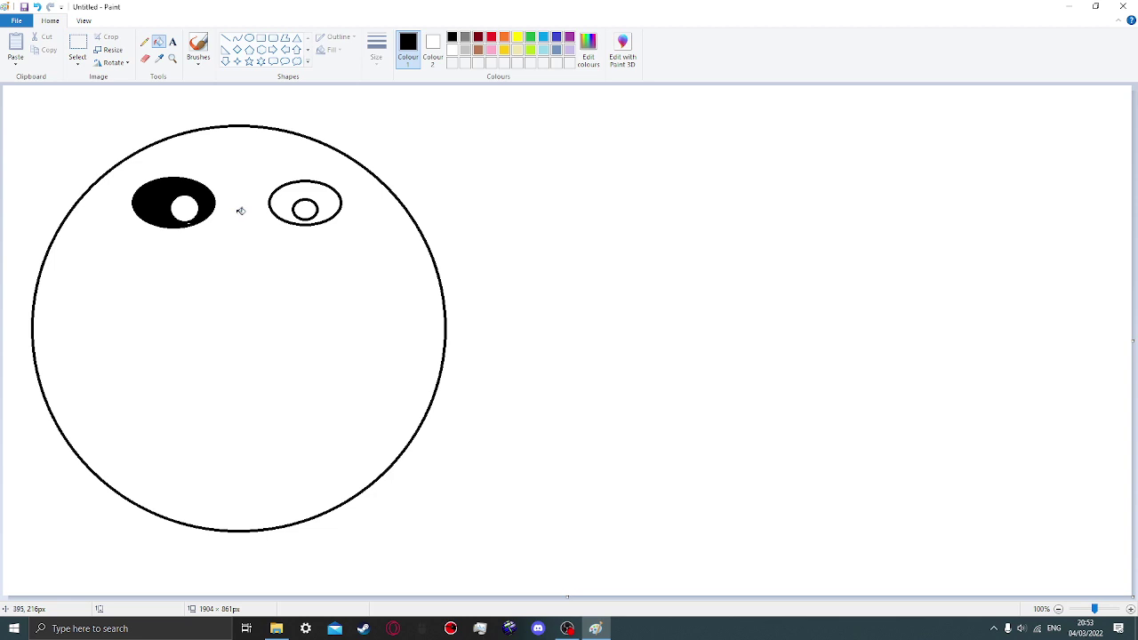
key("ctrl+z")
left_click(182, 214)
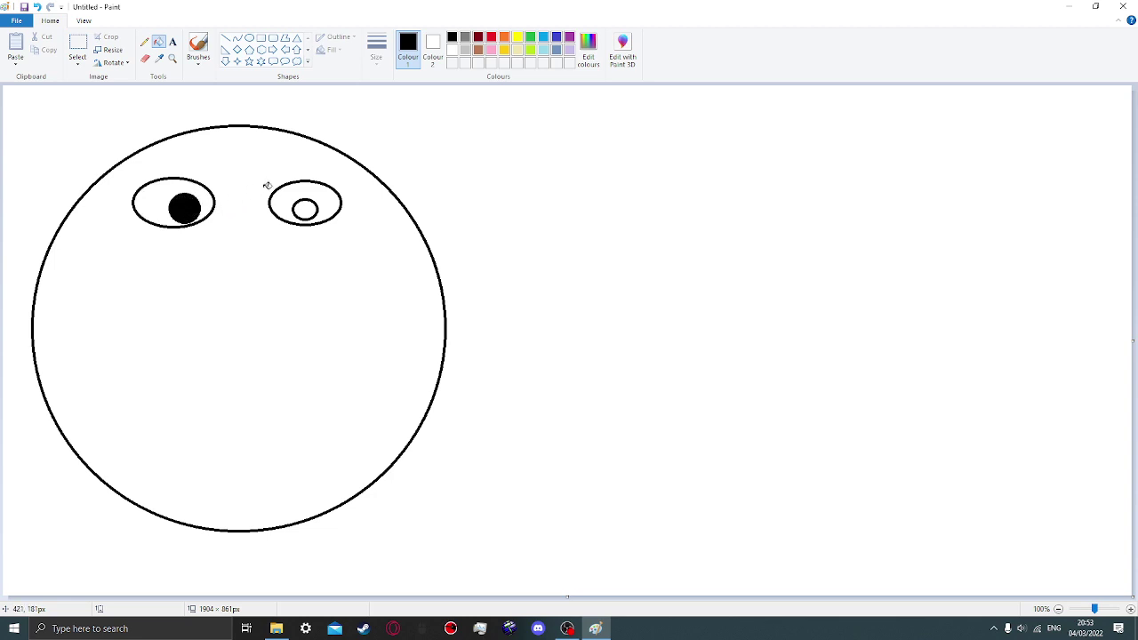
left_click(305, 212)
Draw a curved smile about 501 × 117 px and a right-triangle nose about 163 × 197 px inside the face
left_click(237, 38)
mouse_move(97, 432)
left_mouse_down()
mouse_move(223, 460)
mouse_move(382, 436)
mouse_move(394, 420)
left_mouse_up()
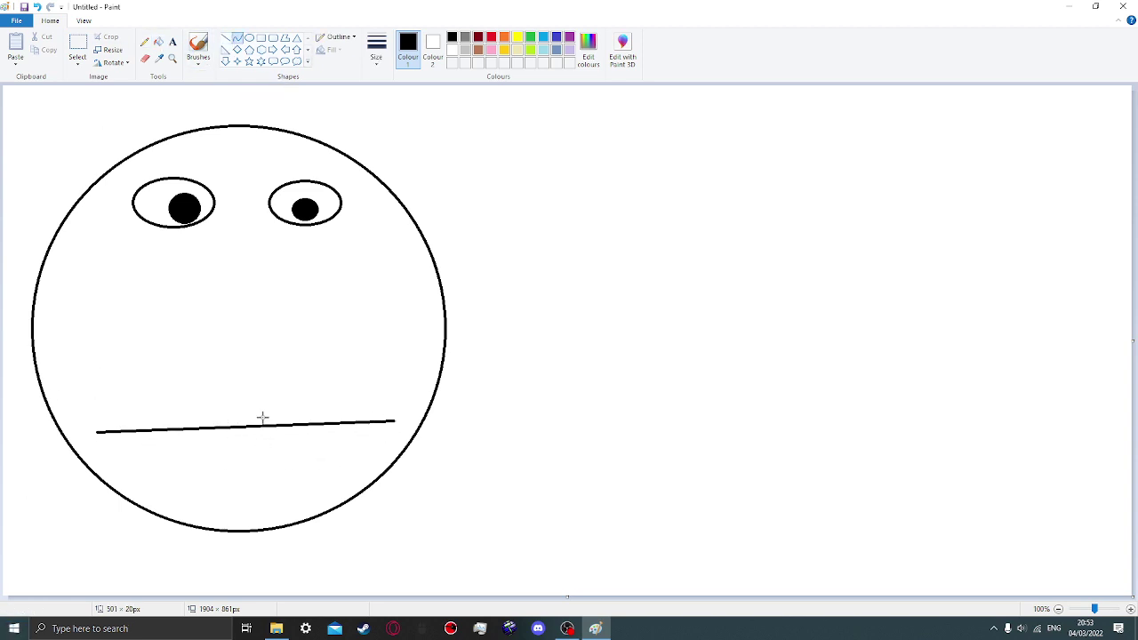
left_click_drag(247, 423, 249, 494)
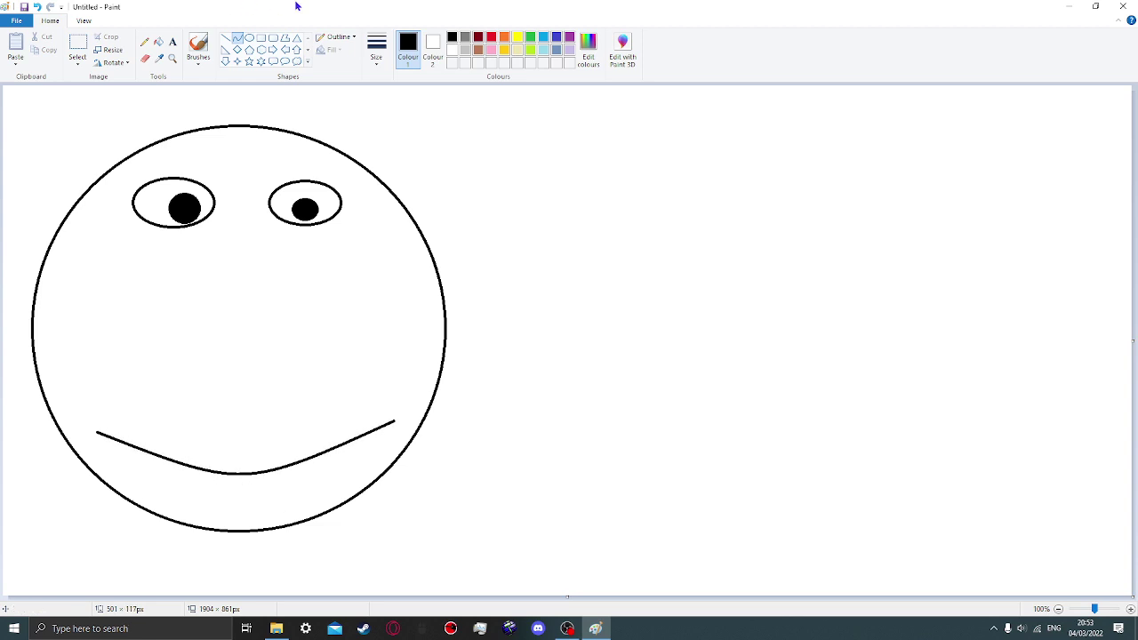
left_click(225, 51)
mouse_move(210, 280)
left_mouse_down()
mouse_move(225, 316)
mouse_move(308, 394)
mouse_move(332, 386)
mouse_move(299, 374)
mouse_move(306, 396)
left_mouse_up()
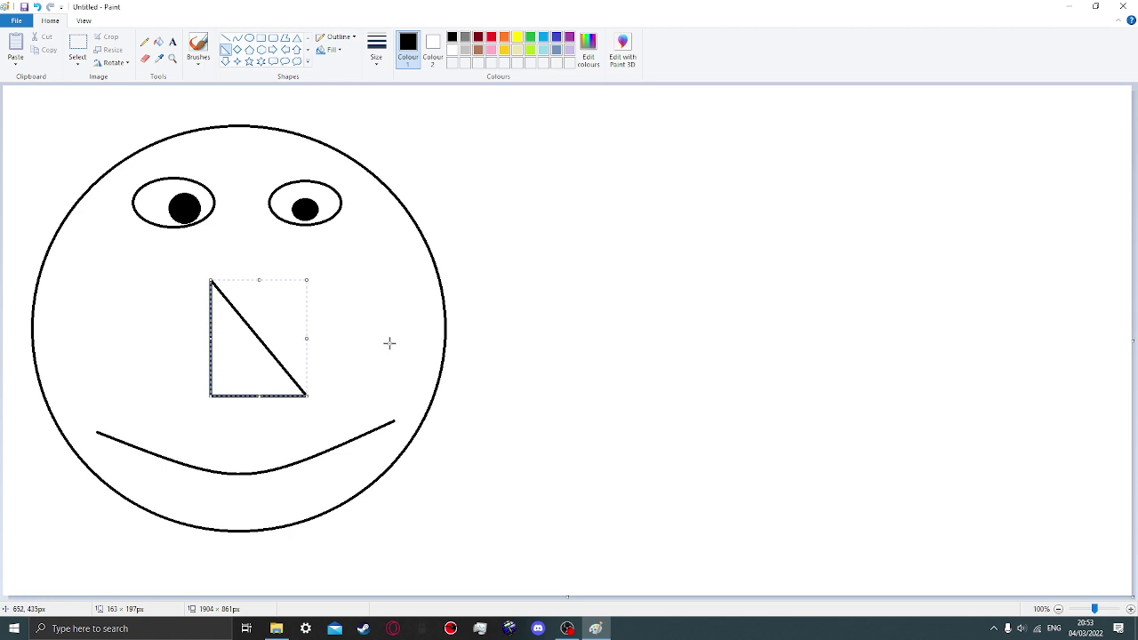
Save the drawing as the PNG file ecaf in the paint folder on the D: drive
key("ctrl+s")
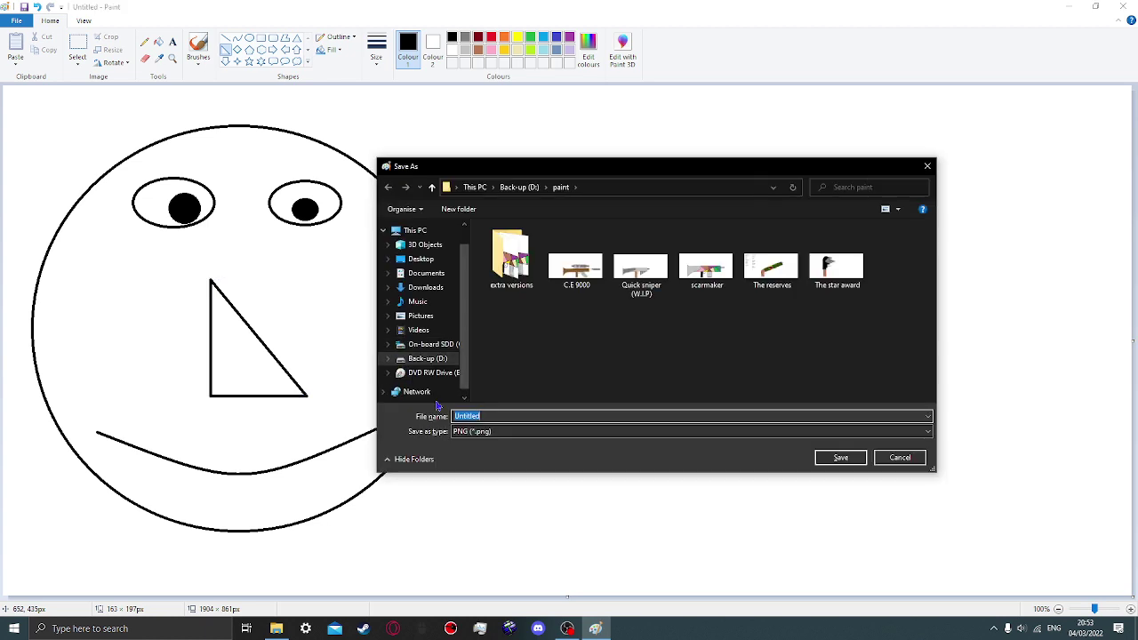
key("BackSpace")
type("each")
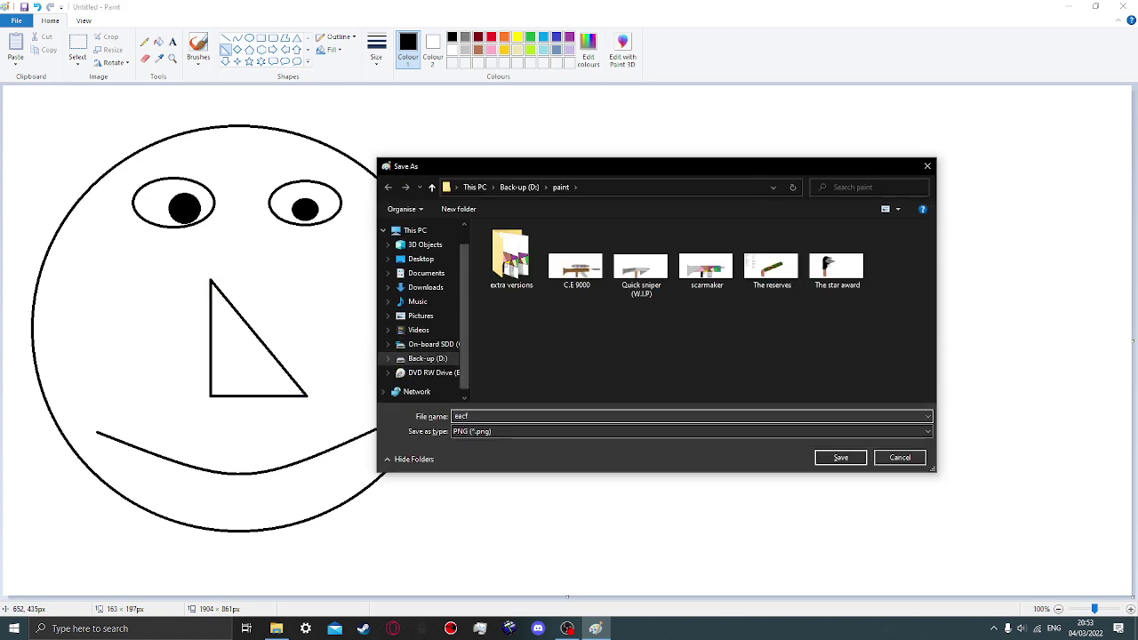
key("BackSpace")
key("BackSpace")
key("BackSpace")
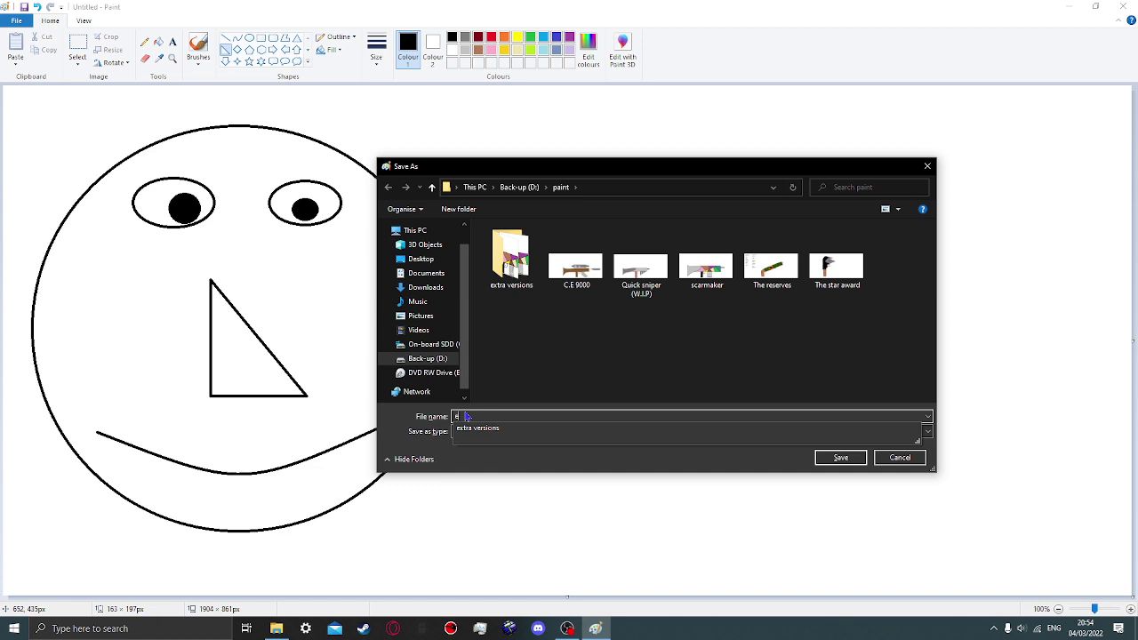
type("d")
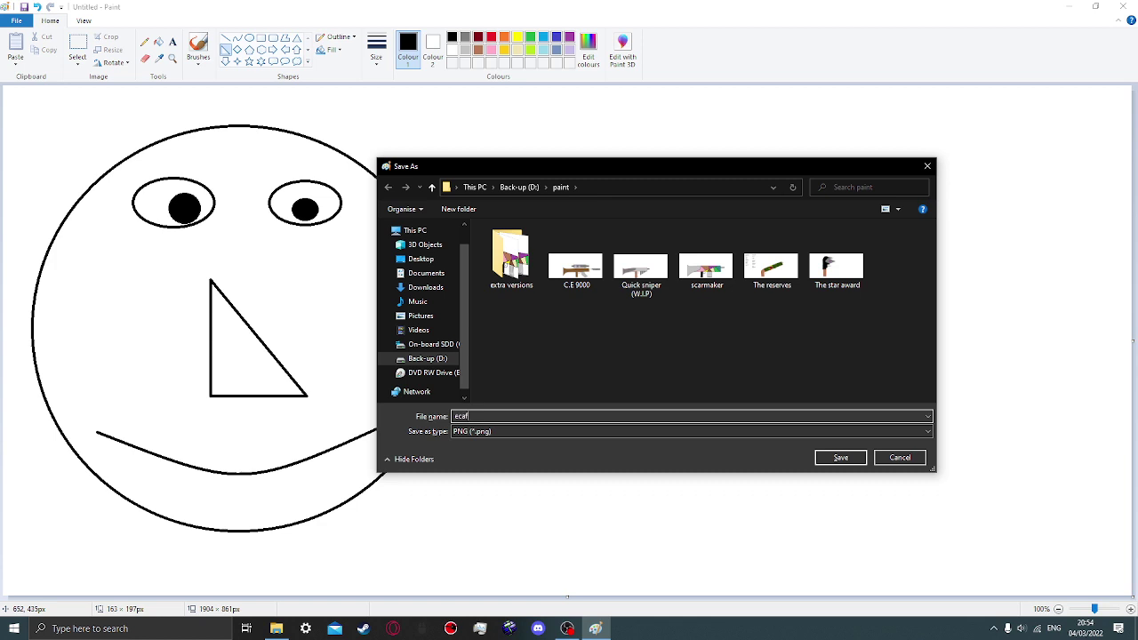
key("BackSpace")
key("BackSpace")
type("face")
key("BackSpace")
key("BackSpace")
key("BackSpace")
key("BackSpace")
type("ecaf")
left_click(841, 458)
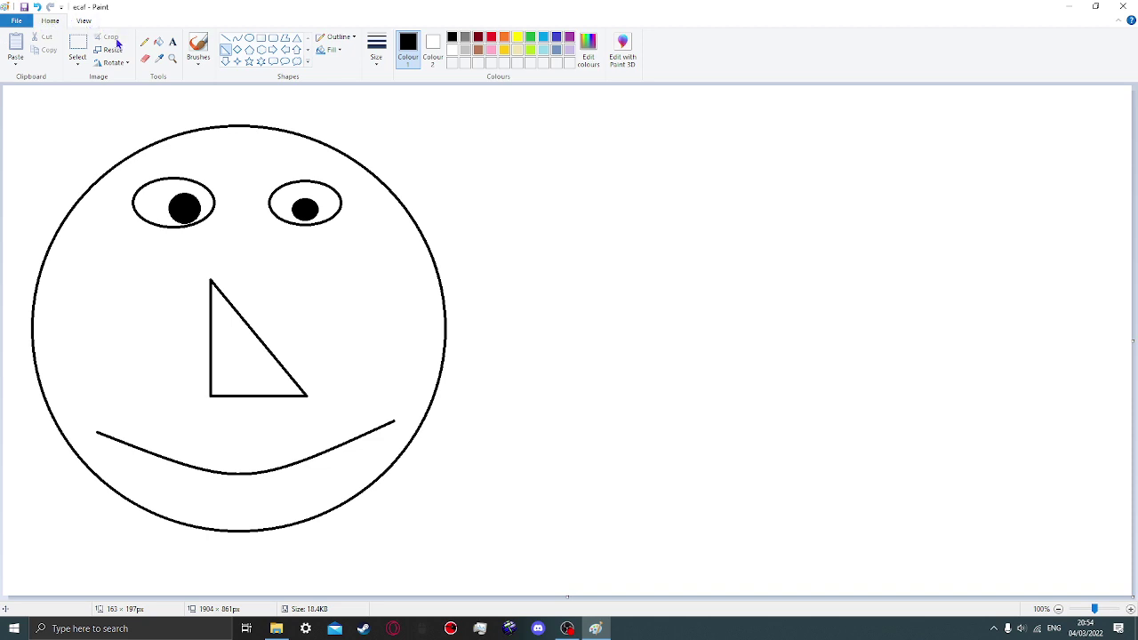
Select the inner part of the face, stretch it to about 770 × 709 px and undo the stretching
left_click(79, 56)
left_click_drag(79, 143, 421, 496)
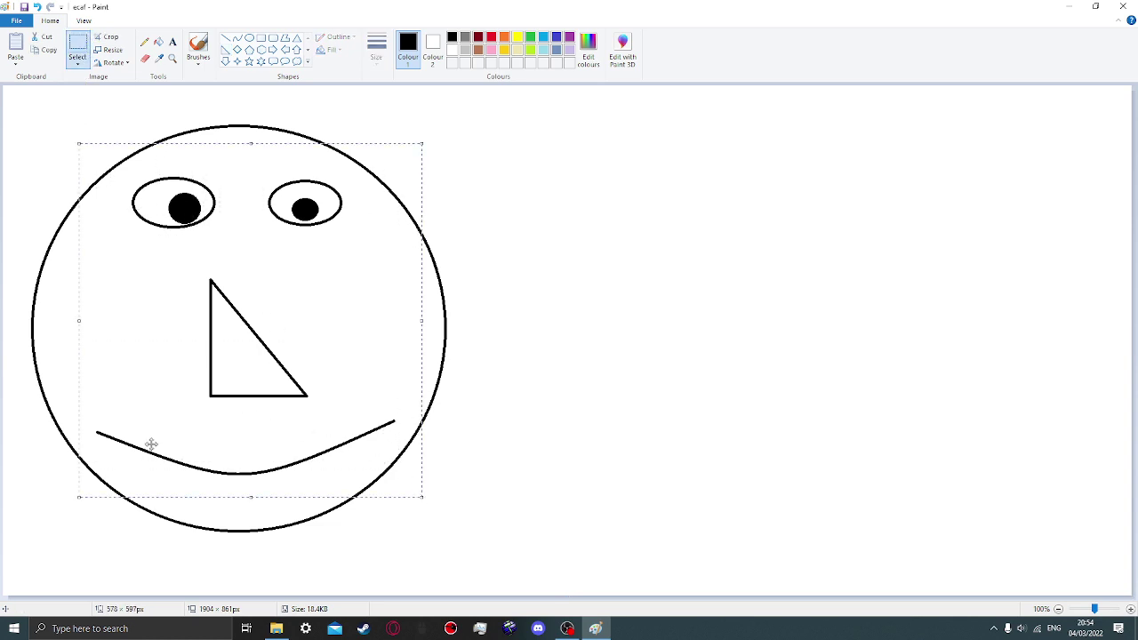
left_click_drag(80, 502, 25, 535)
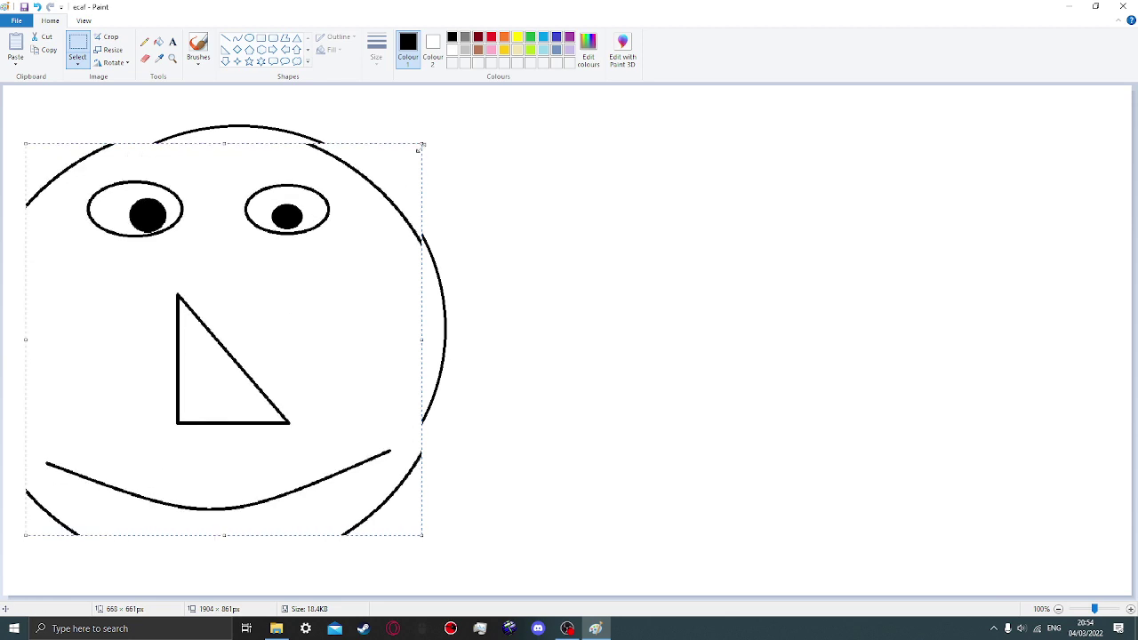
left_click_drag(423, 142, 483, 115)
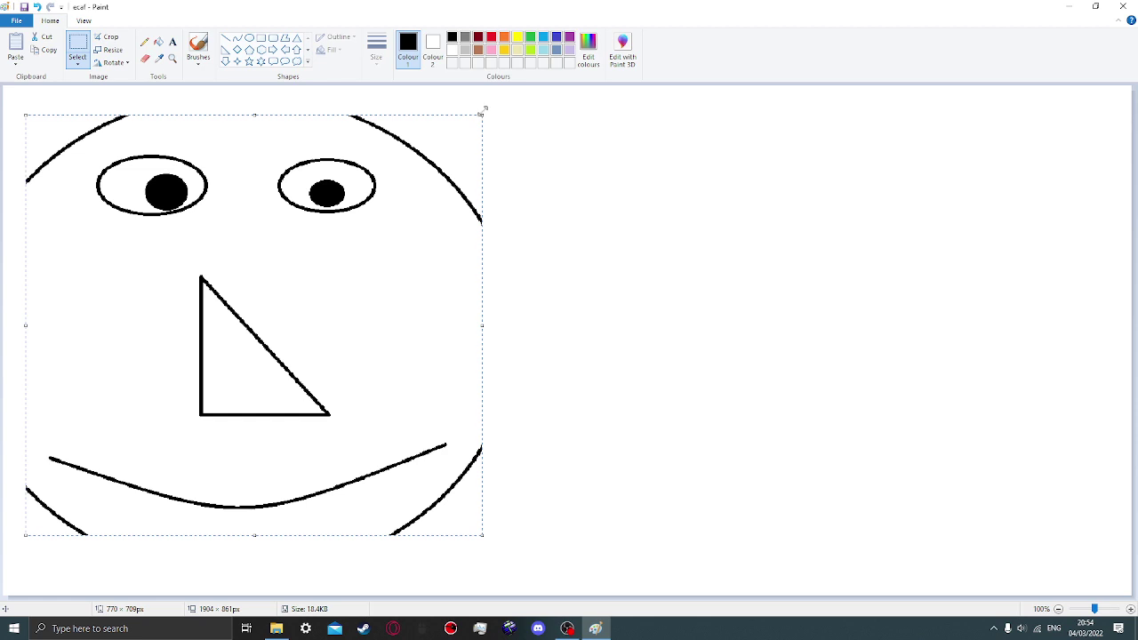
key("ctrl+z")
Select the whole face and try to resize it by an extremely large percentage
left_click_drag(26, 125, 482, 548)
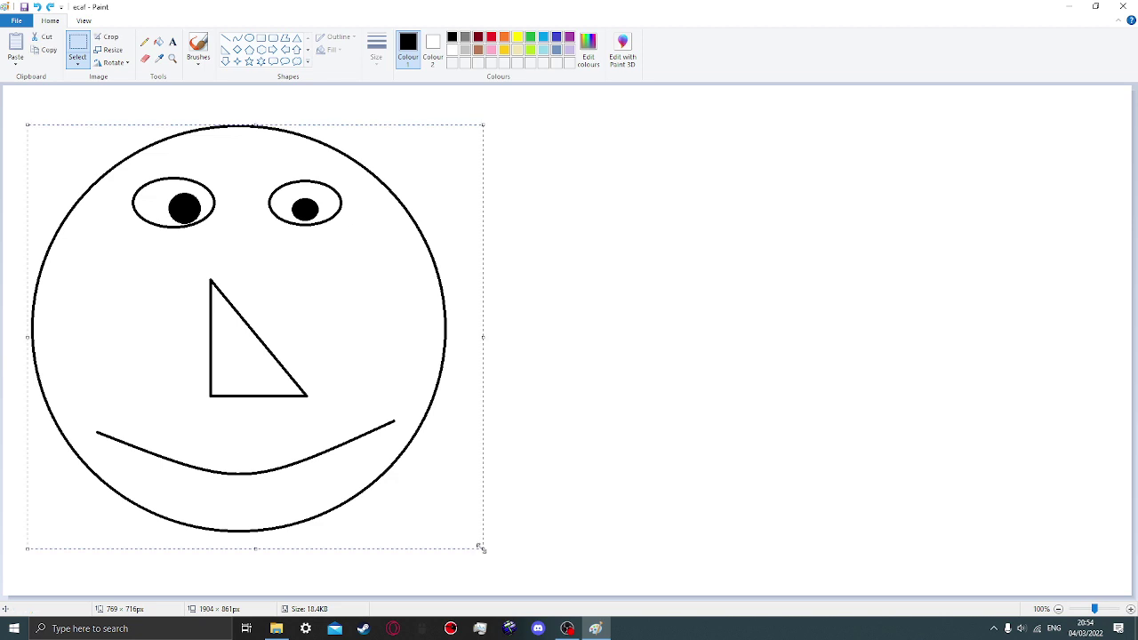
left_click(112, 50)
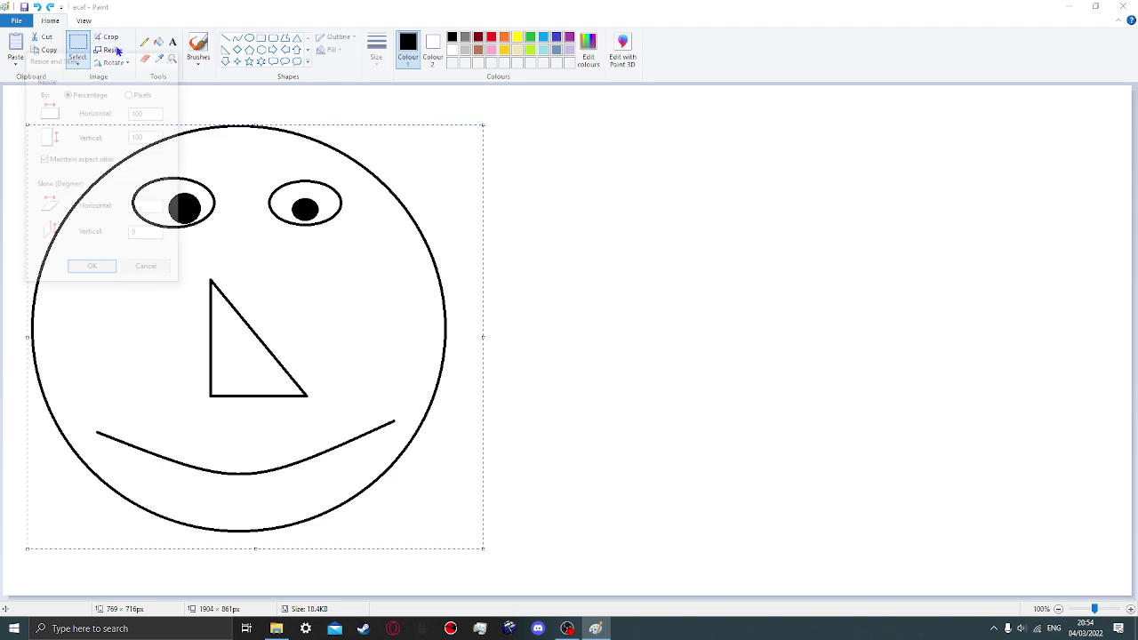
left_click(134, 93)
left_click(92, 95)
left_click(157, 134)
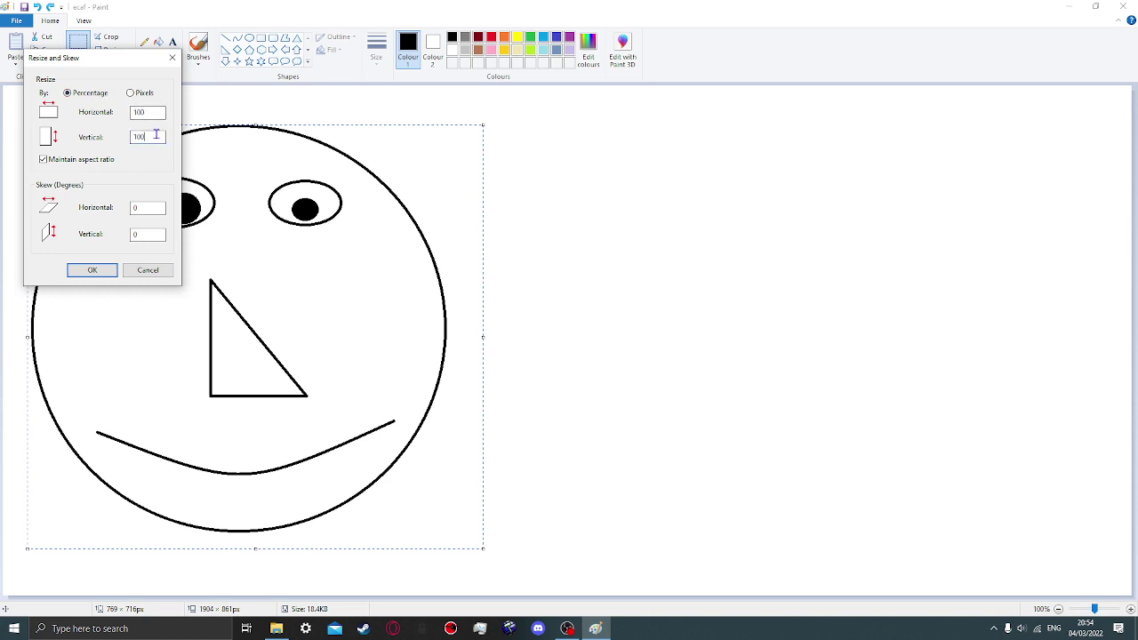
type("1")
left_click(153, 112)
key("BackSpace")
type("12")
type("34242423")
left_click(113, 271)
left_click(173, 200)
key("Return")
Resize the selected face to 500 percent with the aspect ratio maintained
left_click(183, 199)
type("500")
left_click(93, 270)
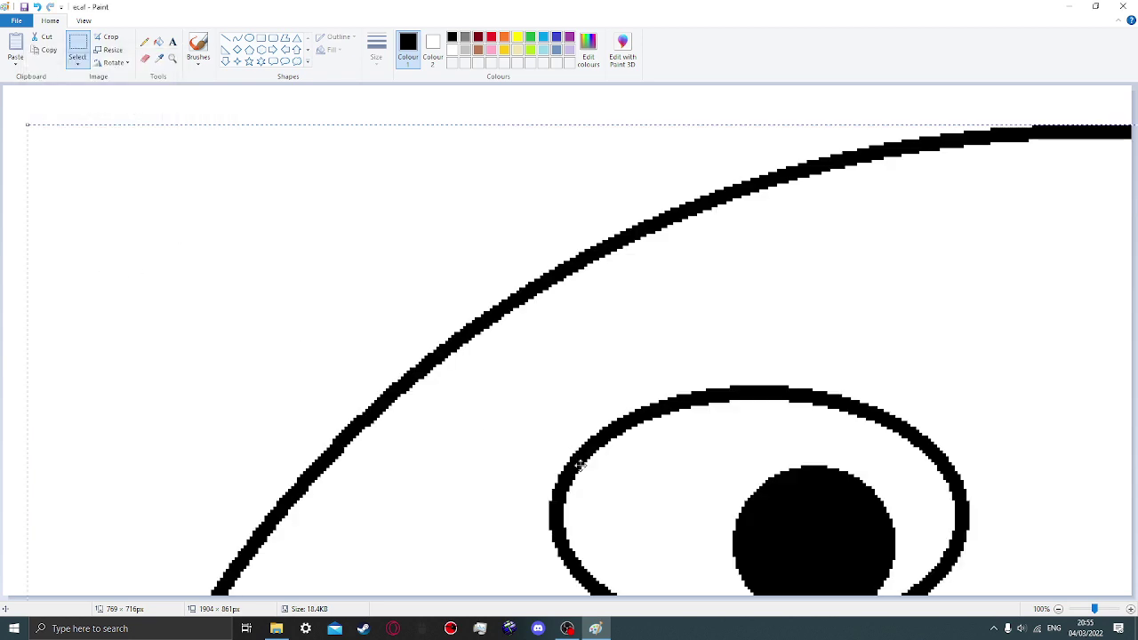
Close the ecaf picture without saving the changes and return to the paint folder
left_click(1122, 6)
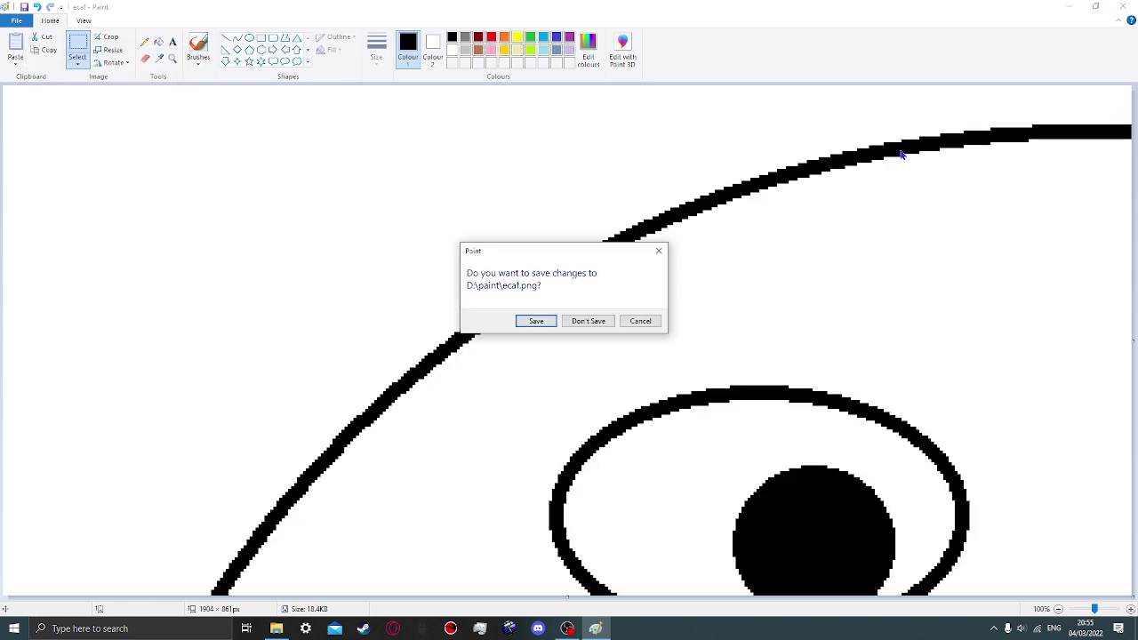
left_click(580, 322)
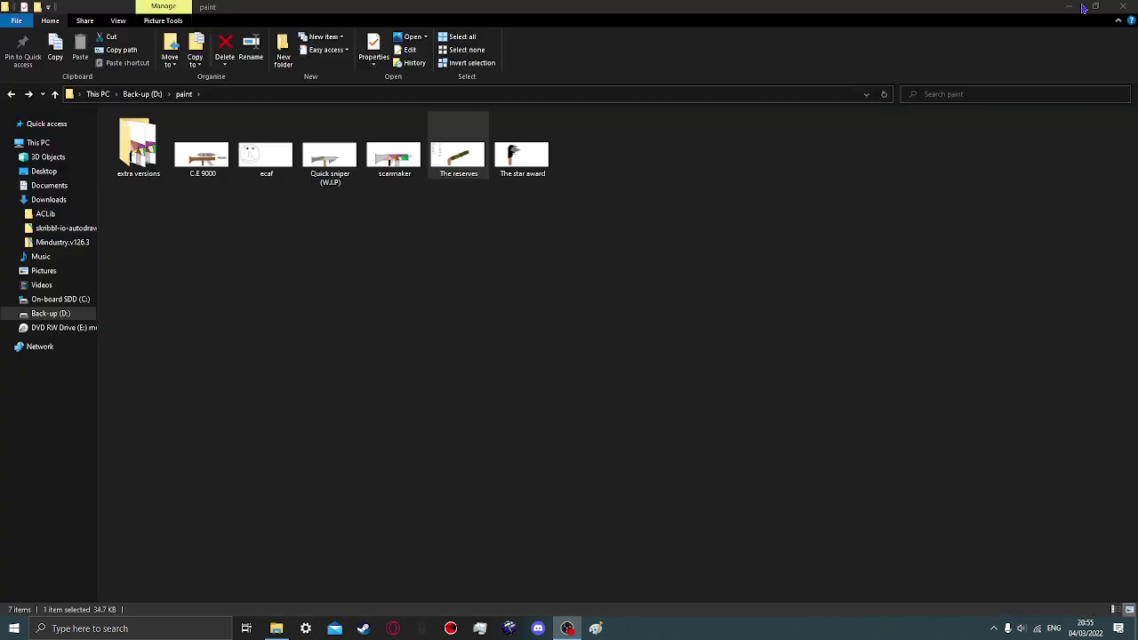
left_click(1069, 7)
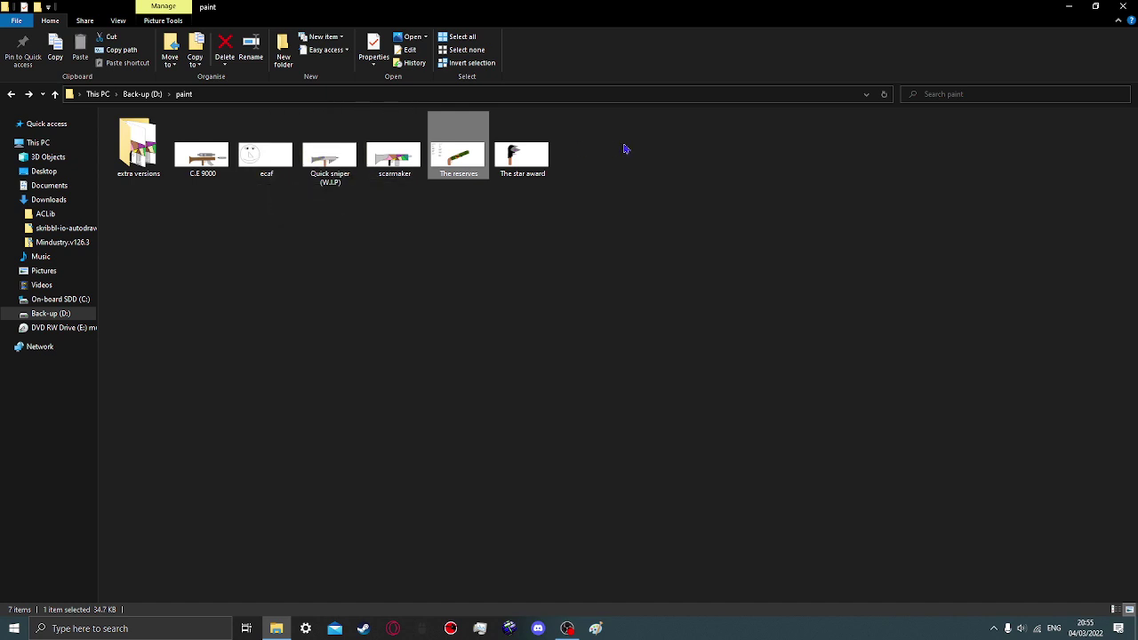
Open the picture The star award from the paint folder, view it full screen and close it
double_click(522, 154)
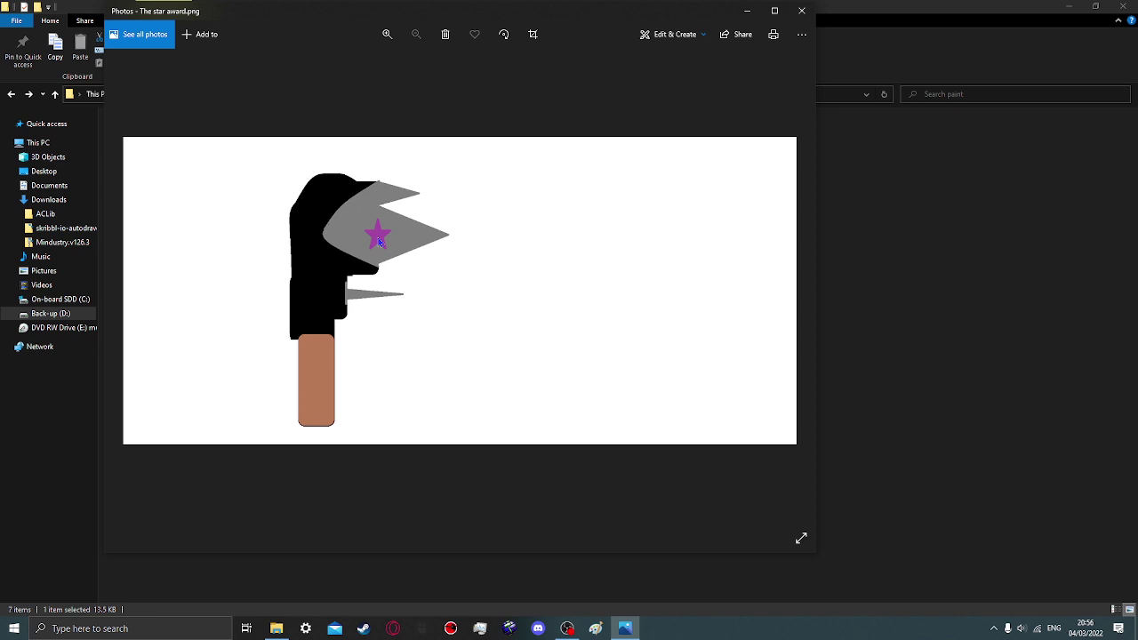
key("F11")
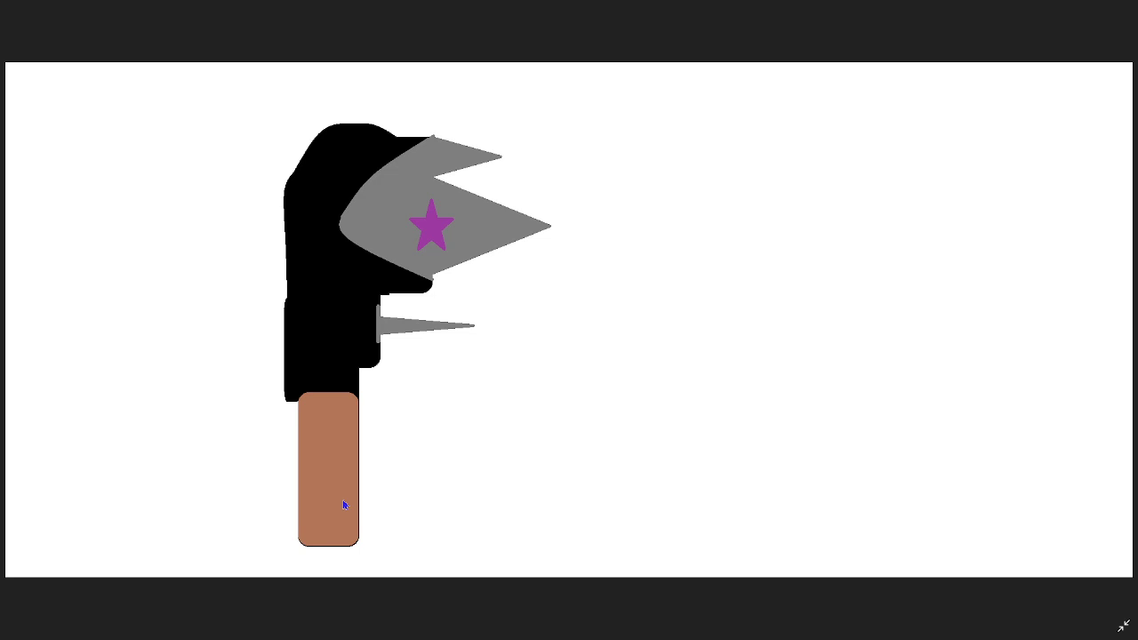
left_click(1123, 7)
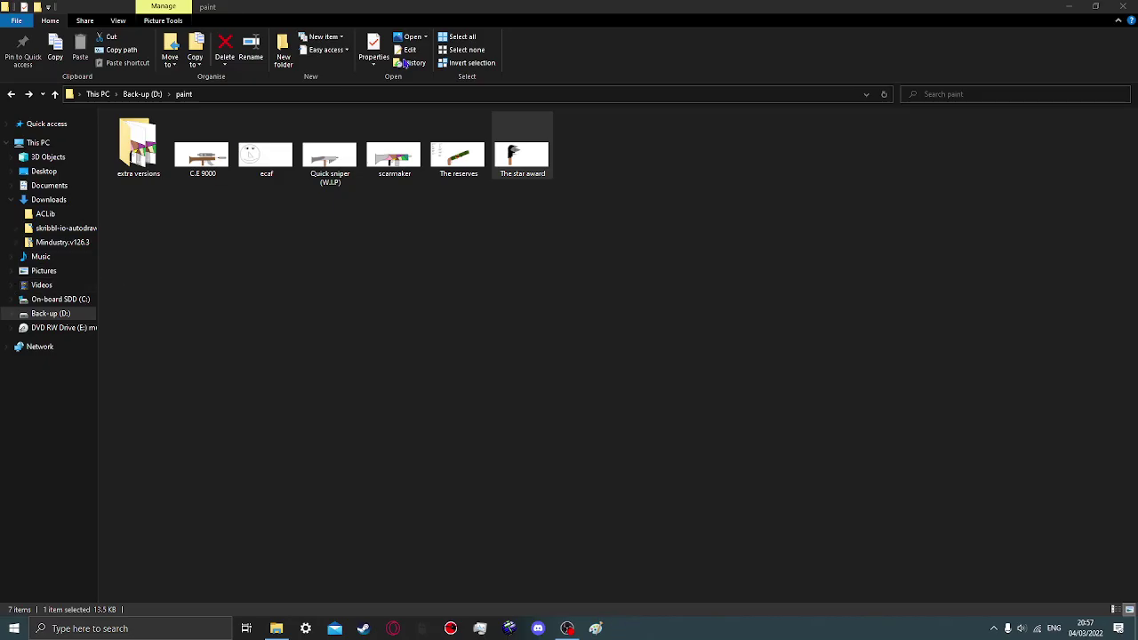
Open the picture The star award from the paint folder in Paint
left_click(610, 631)
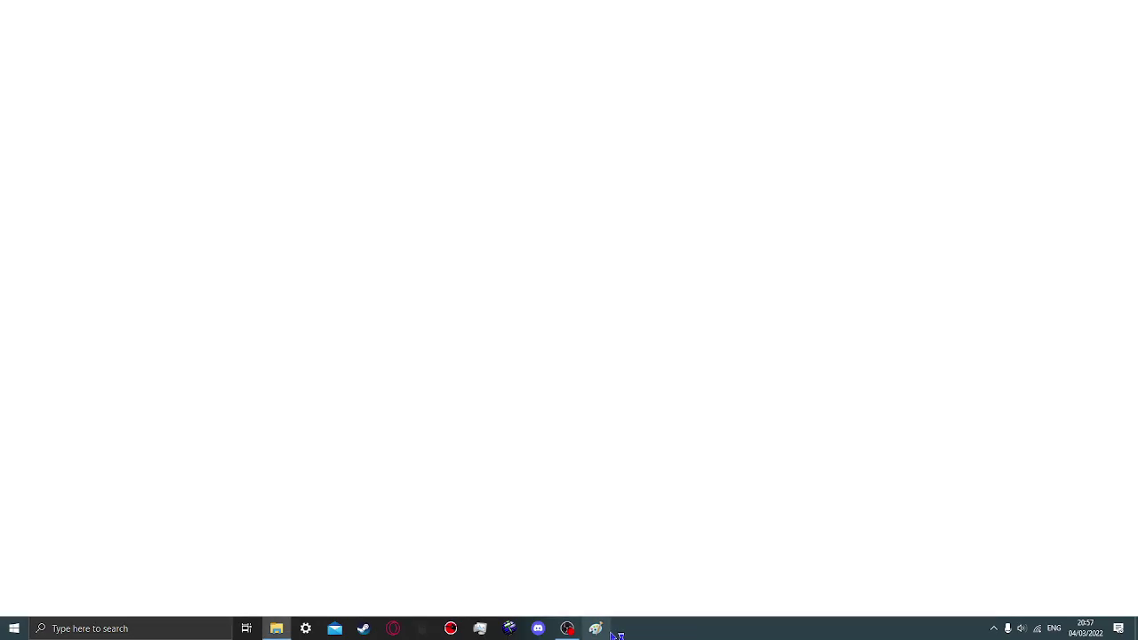
key("ctrl+o")
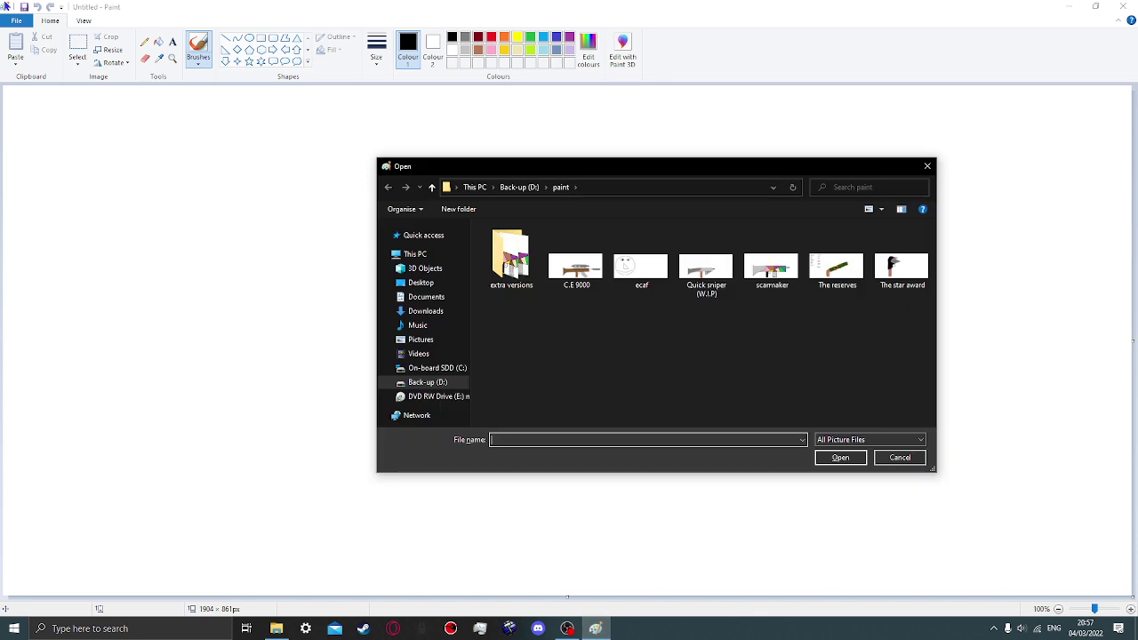
double_click(925, 270)
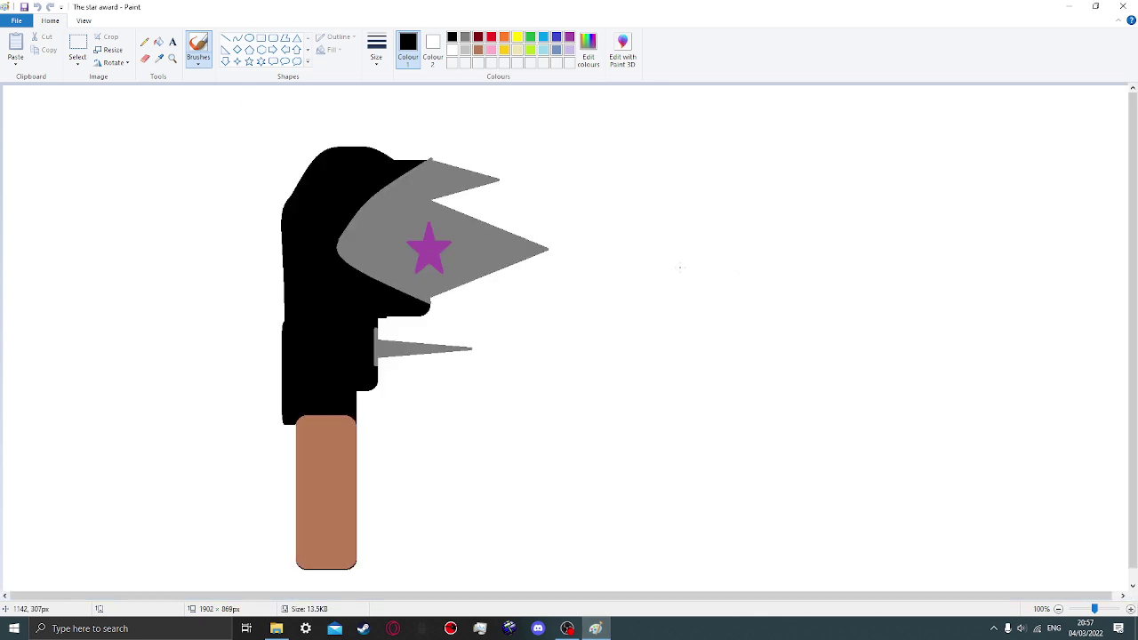
Add the text heading "positive attributes:" in the blank area beside the weapon drawing
left_click(172, 42)
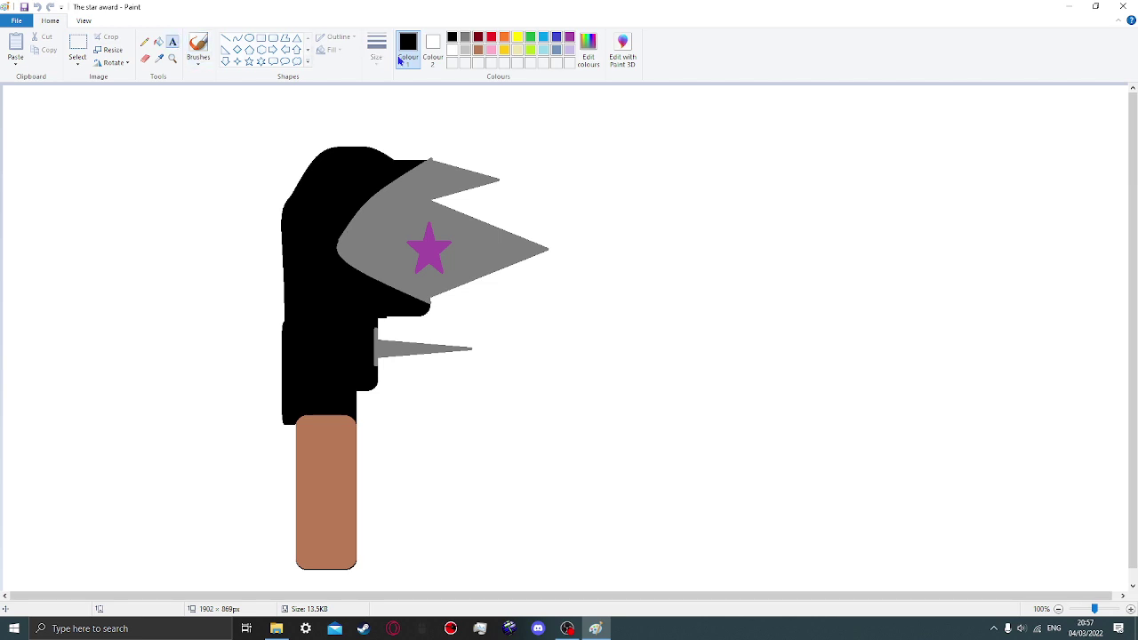
left_click(617, 124)
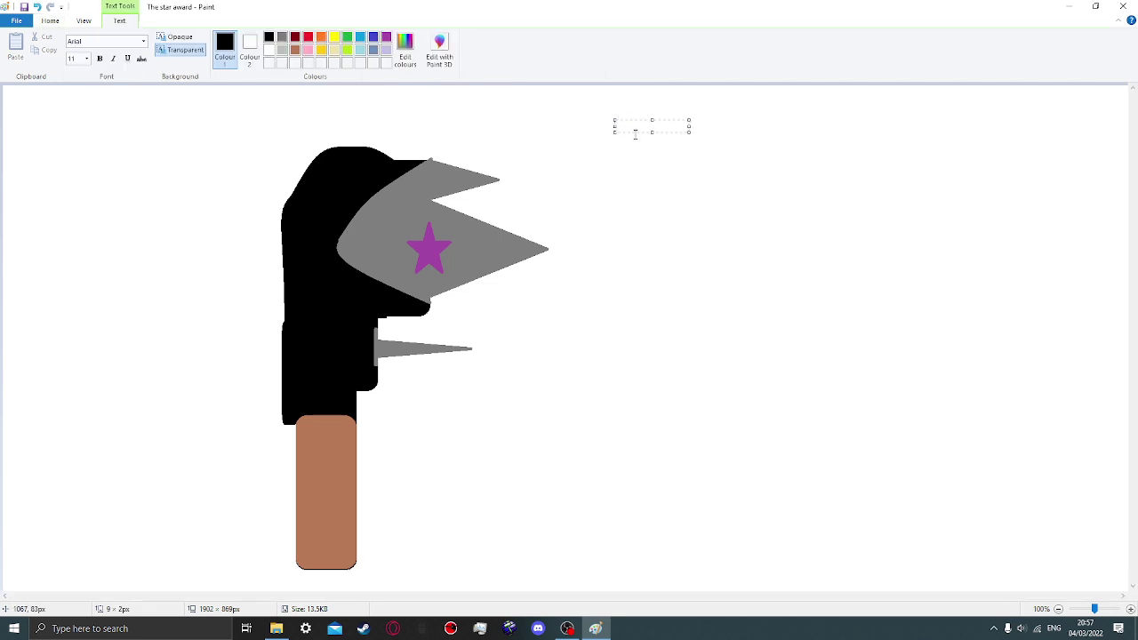
type("positivr")
key("BackSpace")
key("BackSpace")
type("tive")
type(" attrib")
type("utes")
type(".")
left_click(615, 159)
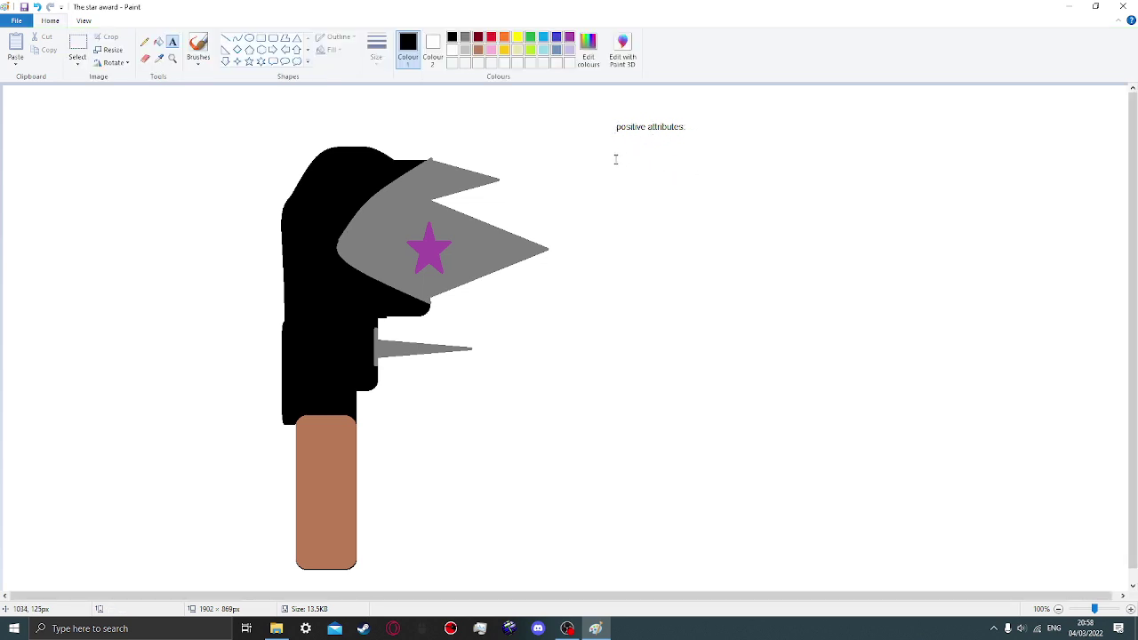
Add the text "4 seconds of bleed on hit" beneath the positive attributes heading
left_click(616, 159)
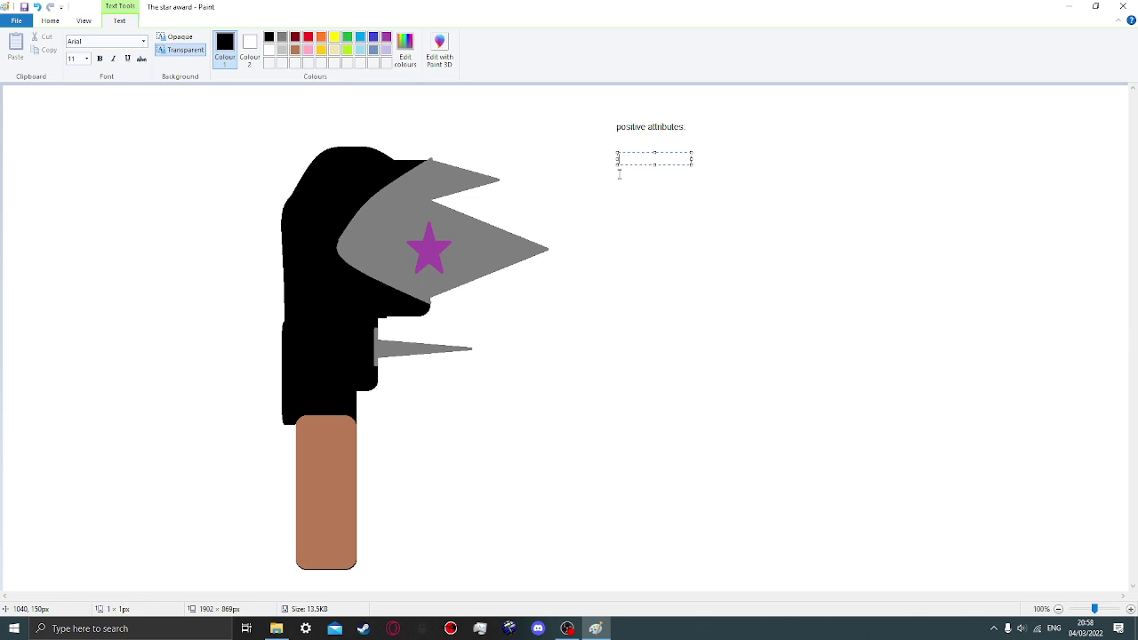
type("4 seconds of bleed on hit")
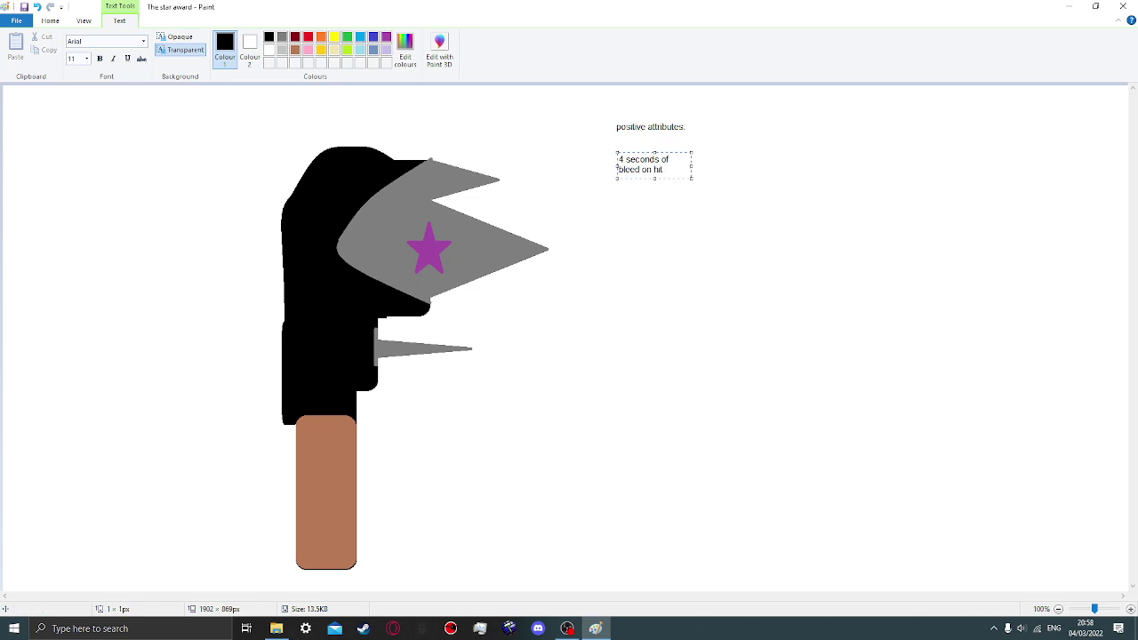
left_click(623, 228)
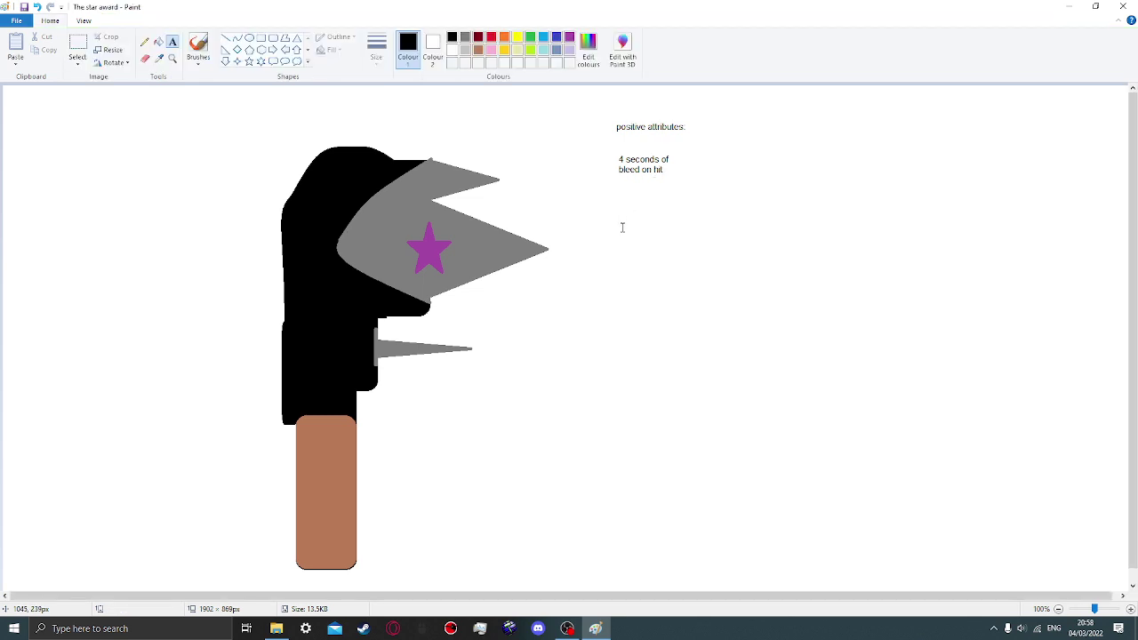
Add the text "2 punch is a mini-crit (the bleed is mini-crit)" beneath the first positive attribute
left_click(620, 200)
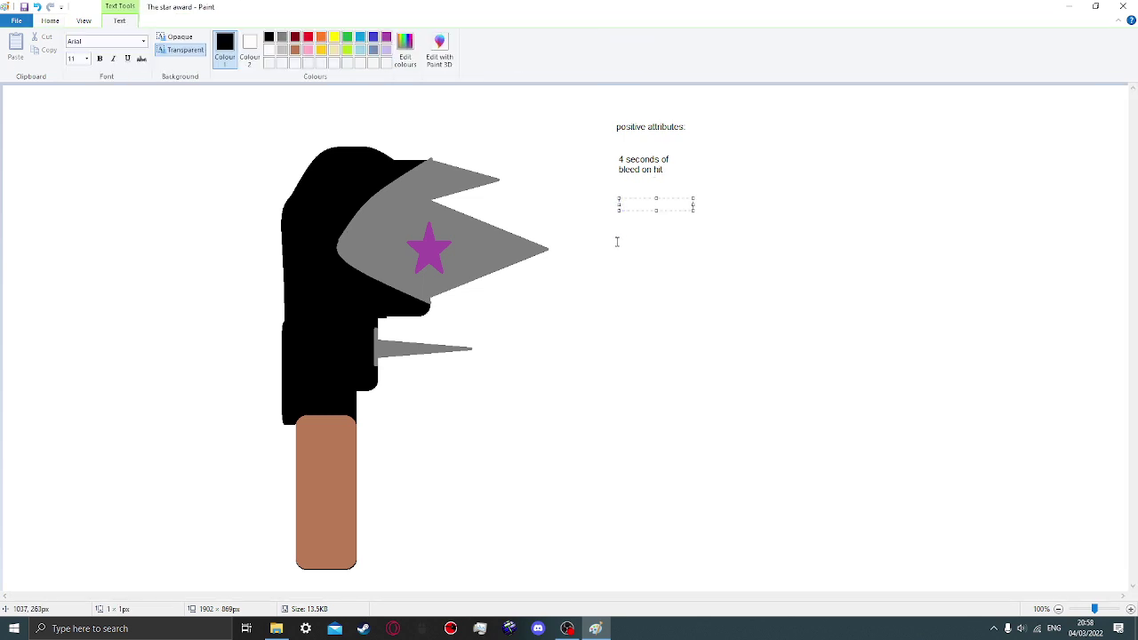
type("2 puc")
key("BackSpace")
type("nch is a mini-crit (")
type("the bleed is cri")
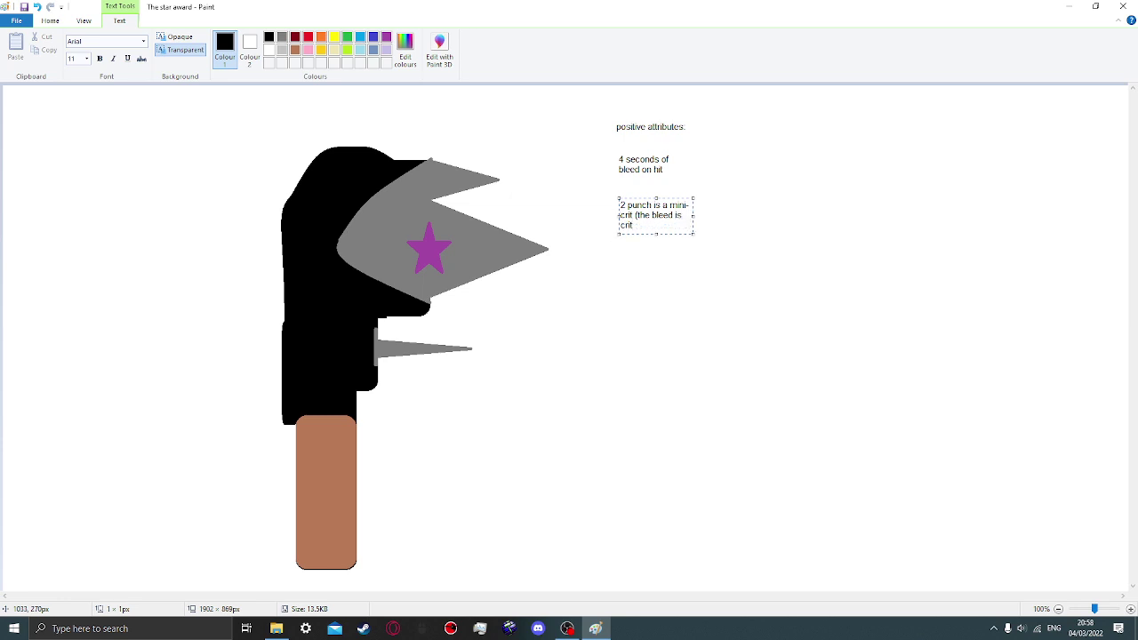
type("t")
key("BackSpace")
key("BackSpace")
key("BackSpace")
type("mini-crit)")
left_click(621, 263)
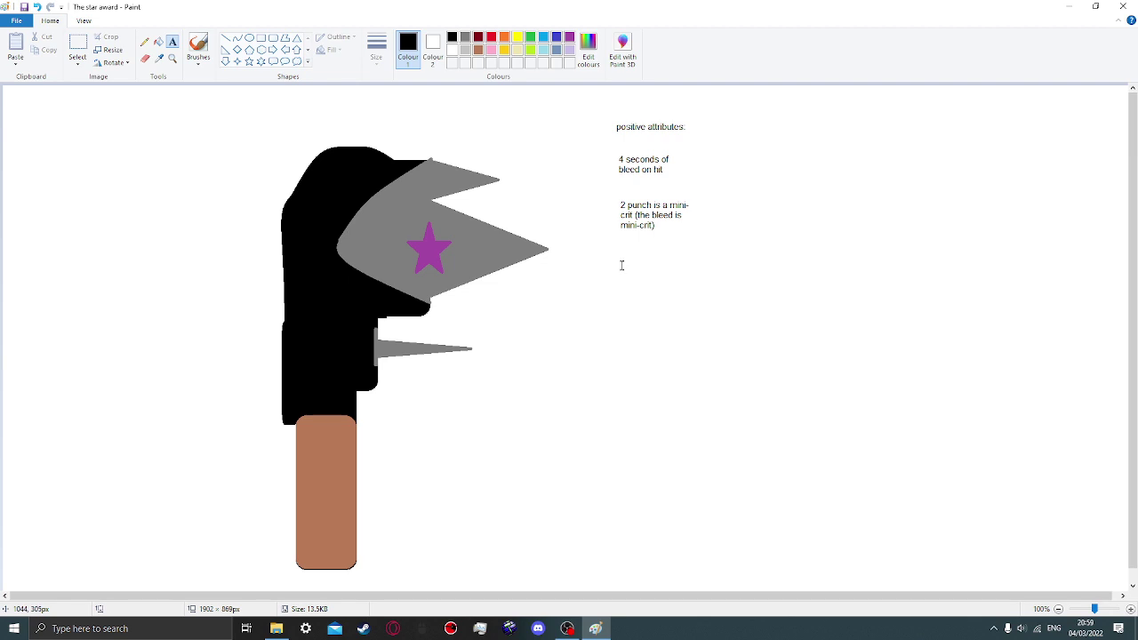
Add the text "bleed stacks" as the third entry under the positive attributes
left_click(620, 261)
type("abl")
type("eed sta")
type("cks")
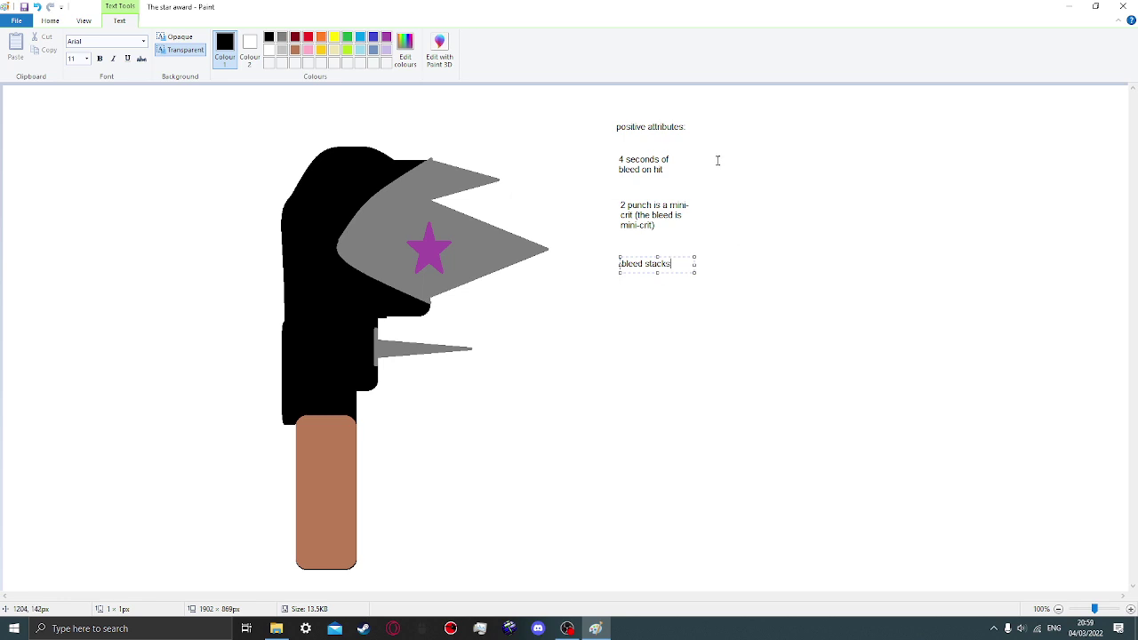
left_click(743, 127)
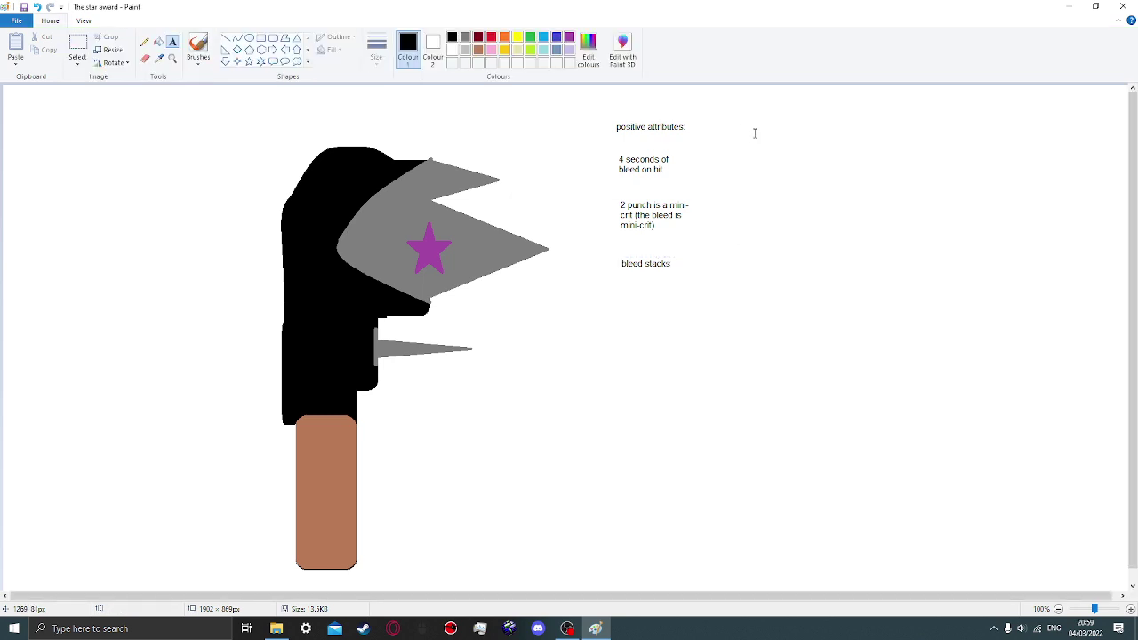
Add the heading "negative attributes:" beside the positive attributes heading, widening its text box so it fits on one line
left_click(756, 125)
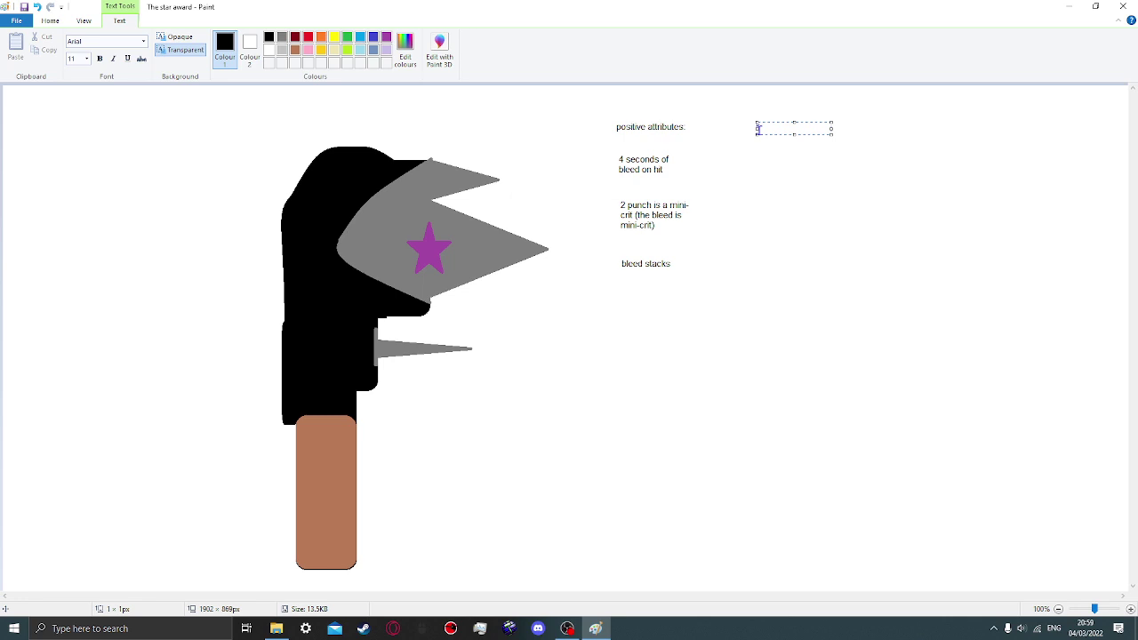
type("negative attr")
type("ibutes:")
left_click_drag(832, 135, 837, 135)
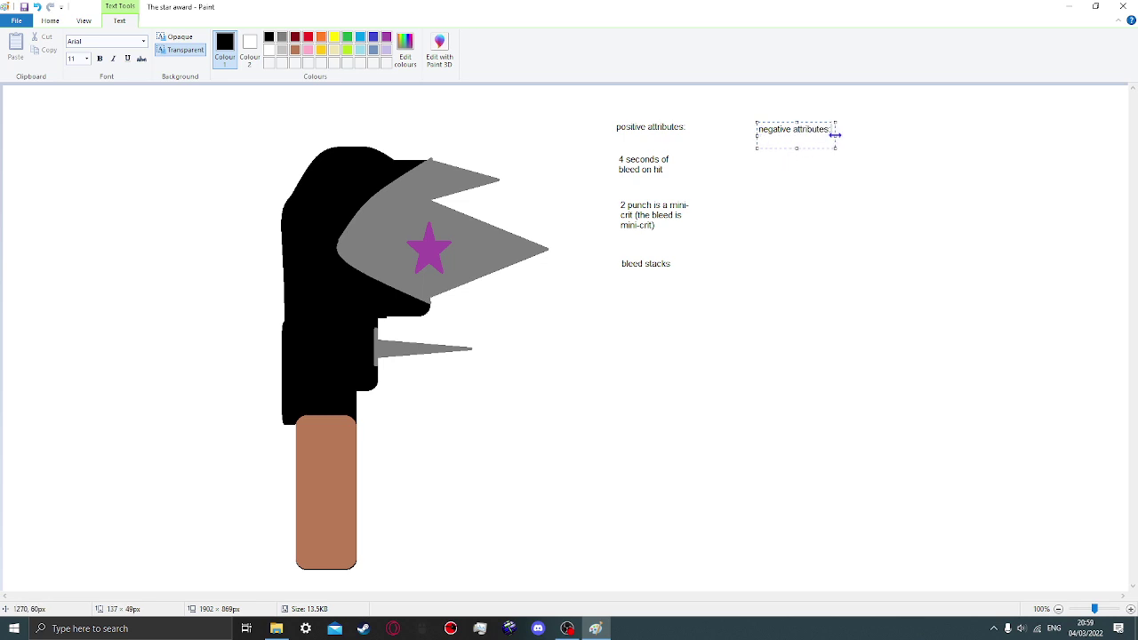
left_click(756, 172)
Add the text "10% less swing rate" beneath the negative attributes heading
left_click(757, 169)
type("-10%")
type("less swing rate")
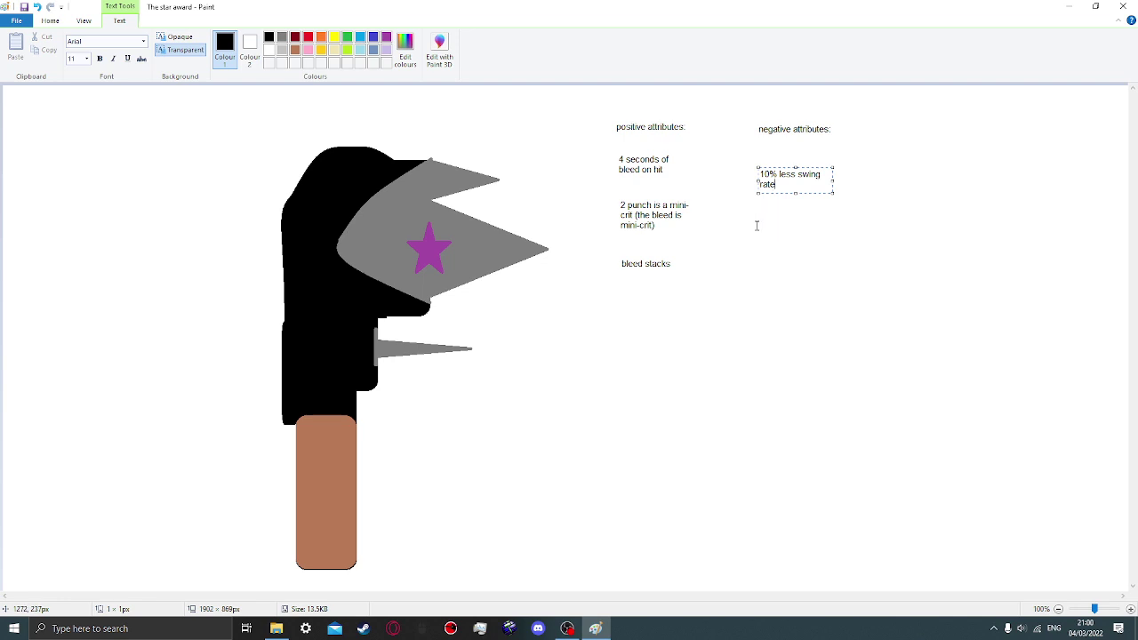
left_click(757, 225)
Add the text "10% less damage" beneath the swing rate entry
left_click(757, 225)
type("10$")
key("BackSpace")
type("% less damage")
left_click(756, 259)
Enter "65% less ammo/metal from anywhere" as the third negative attribute
left_click(757, 260)
type("65%")
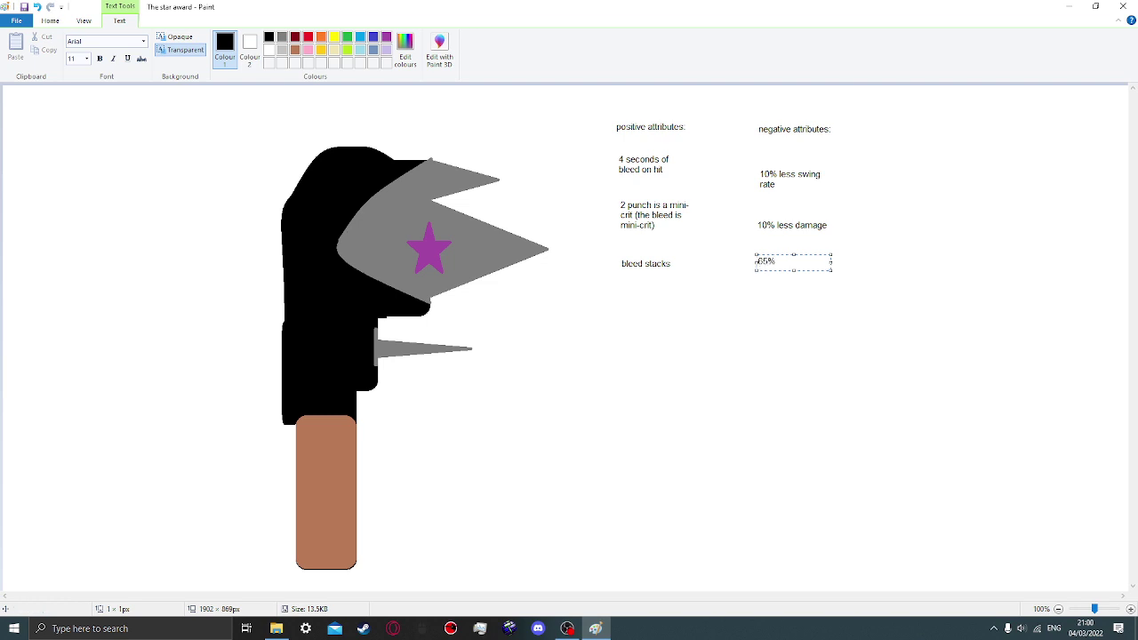
type(" less ammo/metal from anywhere")
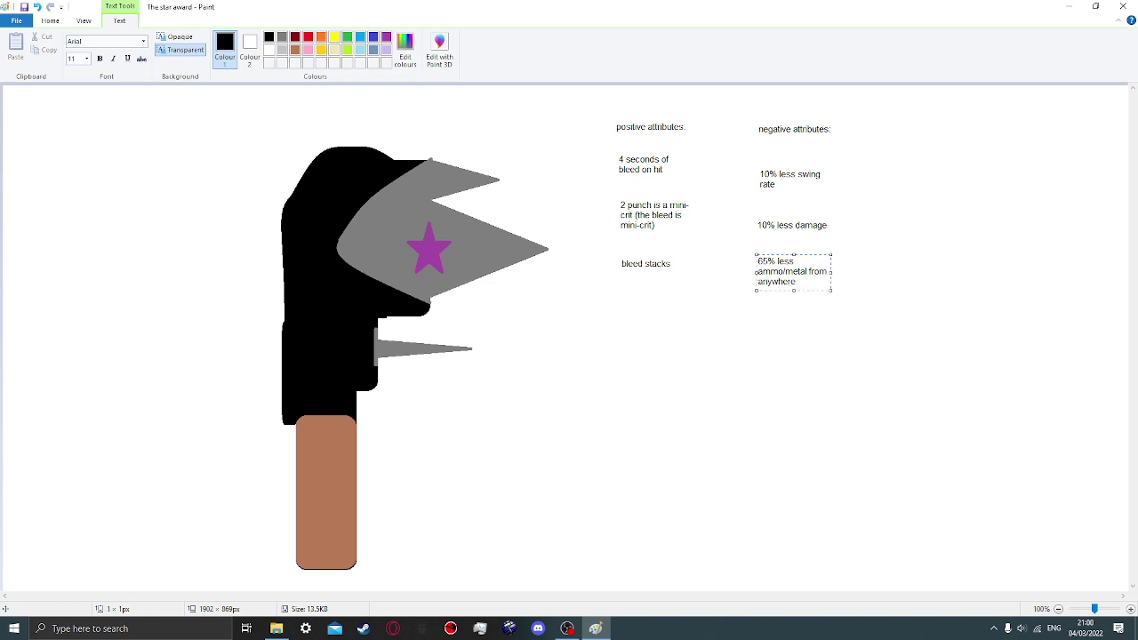
Replace "from anywhere" with "cart/kits/dispensers" in the 65% less ammo/metal entry
key("BackSpace")
key("BackSpace")
key("BackSpace")
key("BackSpace")
key("BackSpace")
key("BackSpace")
key("BackSpace")
key("BackSpace")
key("BackSpace")
key("BackSpace")
type("ca")
type("rt/ammo")
key("BackSpace")
key("BackSpace")
key("BackSpace")
key("BackSpace")
type("kits/dispensers")
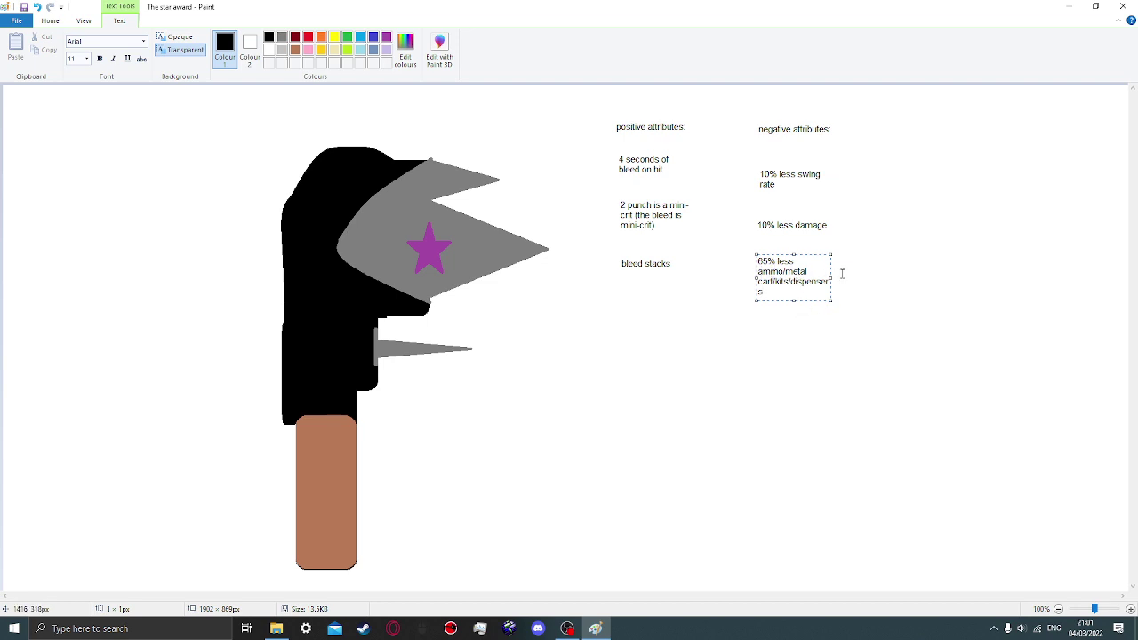
Widen the ammo/metal entry's text box to fit one line, reduce its height and place the text
left_click_drag(828, 278, 943, 279)
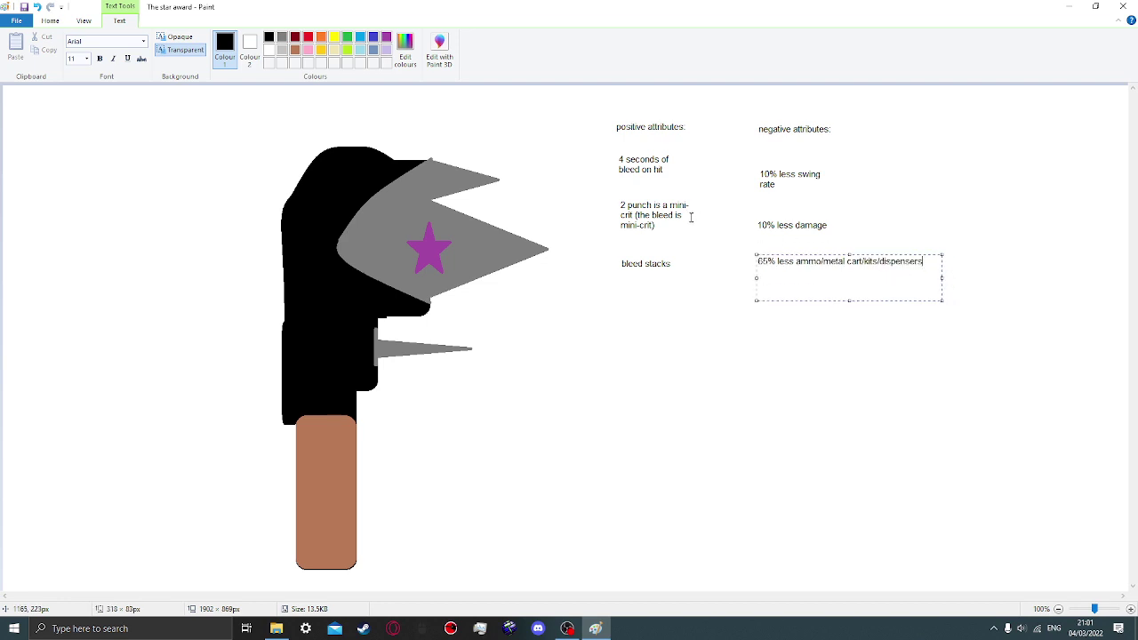
left_click_drag(850, 300, 849, 269)
left_click(758, 300)
Start a fourth negative attribute reading "+20% damage vul" beneath the ammo/metal entry
left_click(761, 301)
type("+20% damage vul")
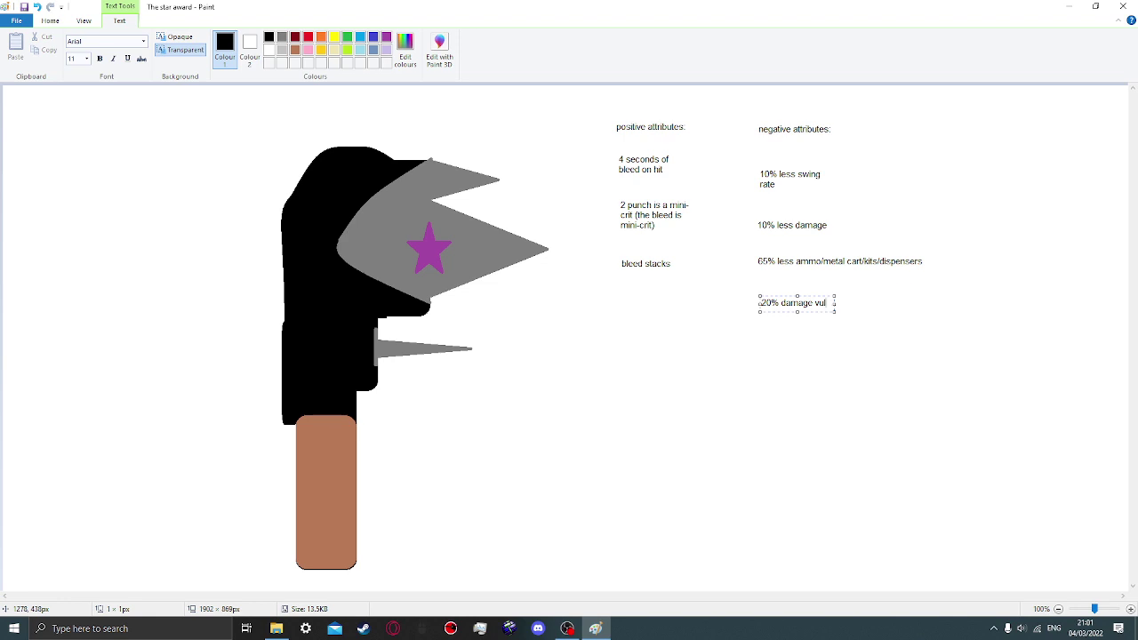
Switch to the Opera browser showing the TF2 Wiki and maximize its window
left_click(394, 628)
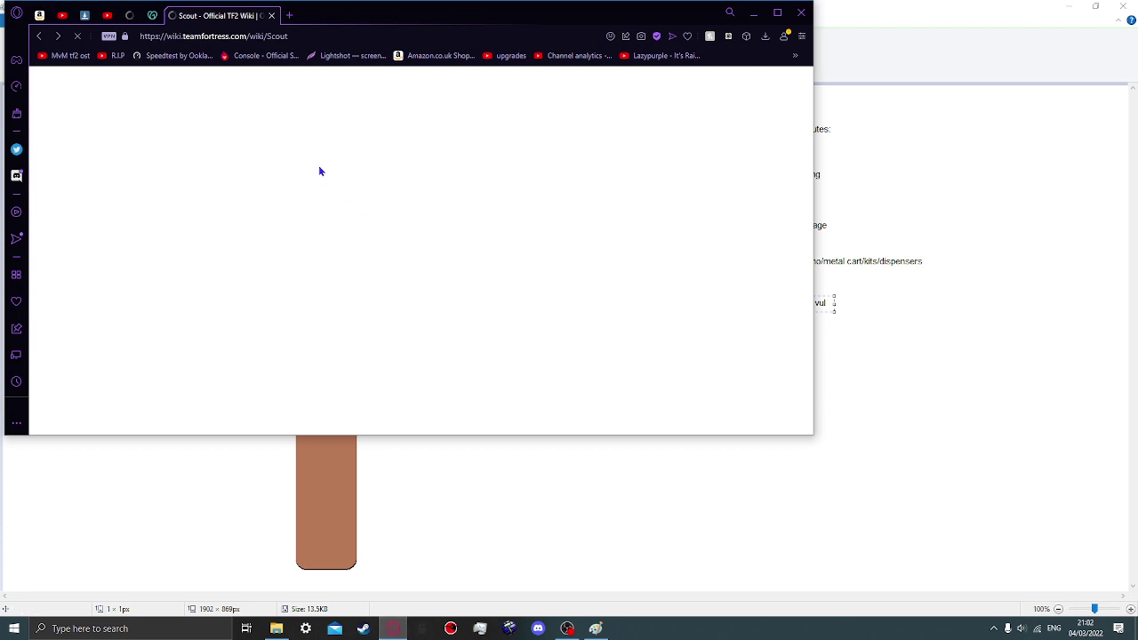
left_click(777, 12)
left_click(288, 9)
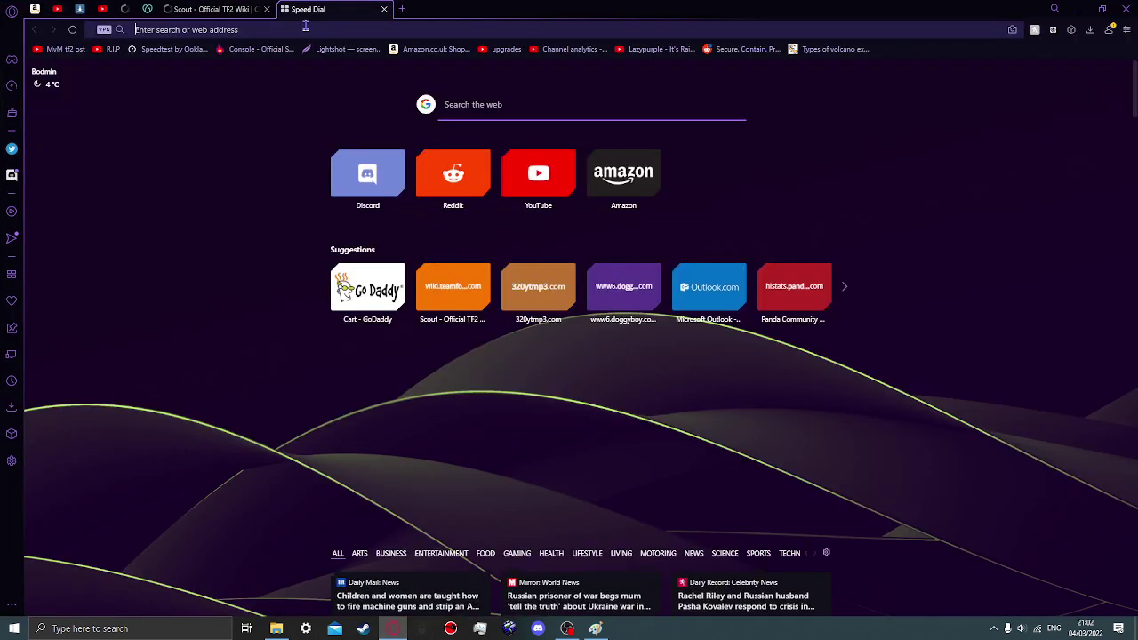
left_click(305, 25)
type("vu")
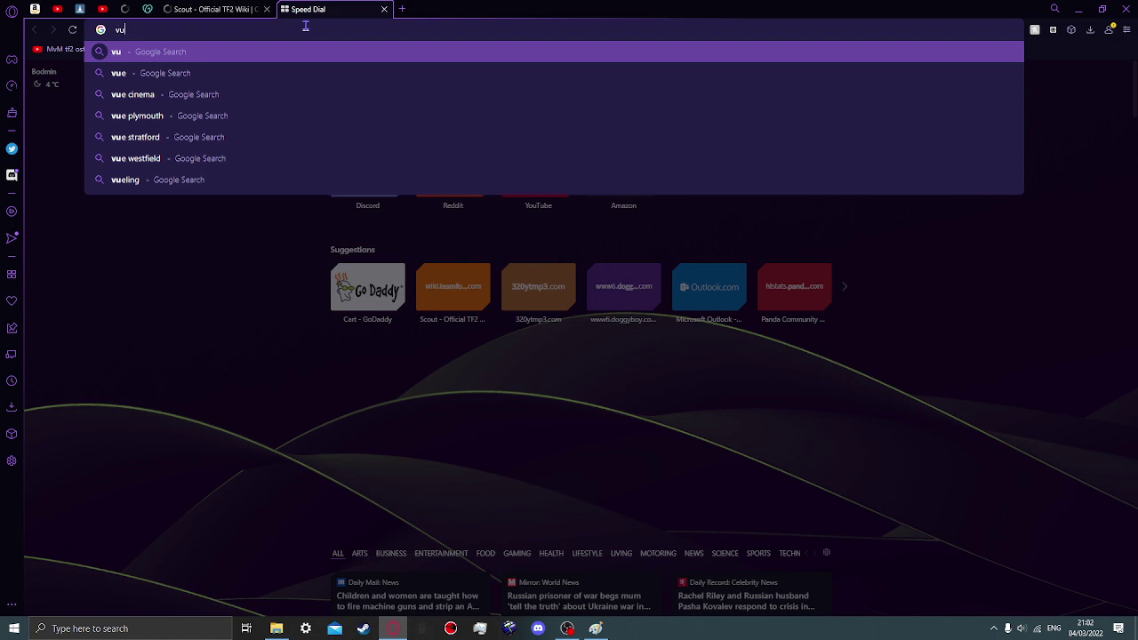
left_click(384, 8)
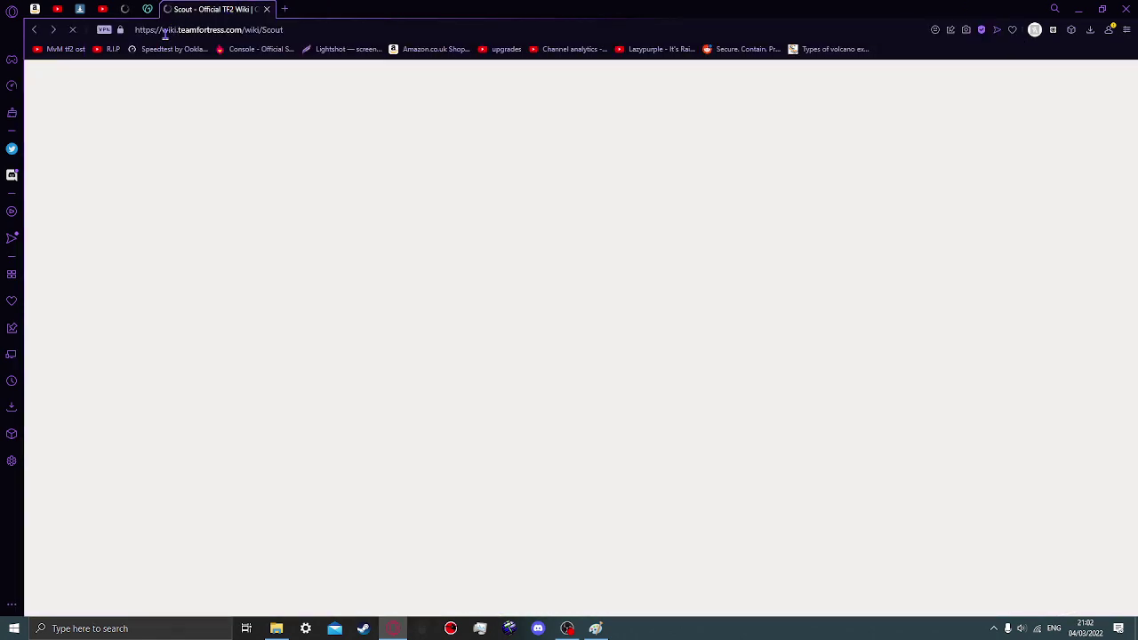
Go from the Scout article to the wiki's main page and open the Engineer article
scroll(184, 133, "up", 10)
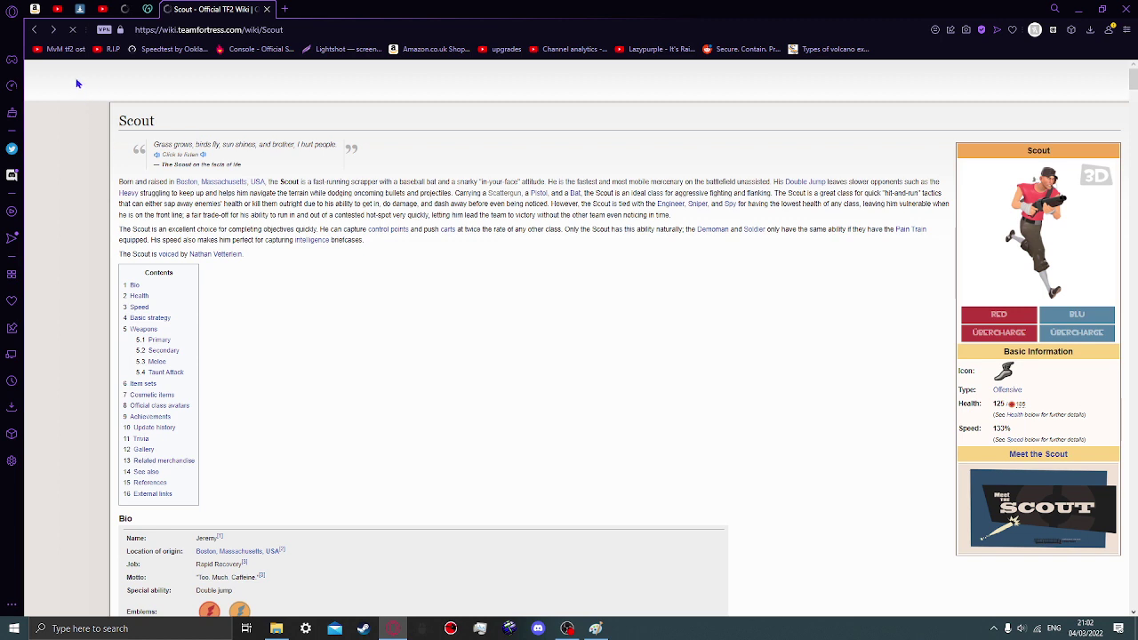
left_click(66, 104)
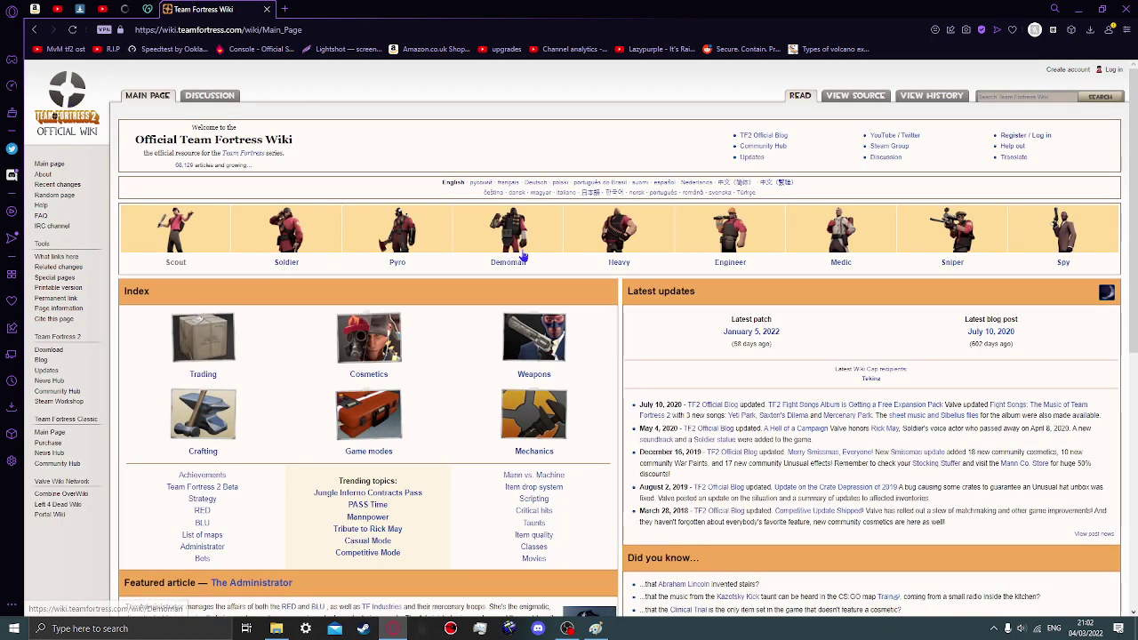
left_click(733, 266)
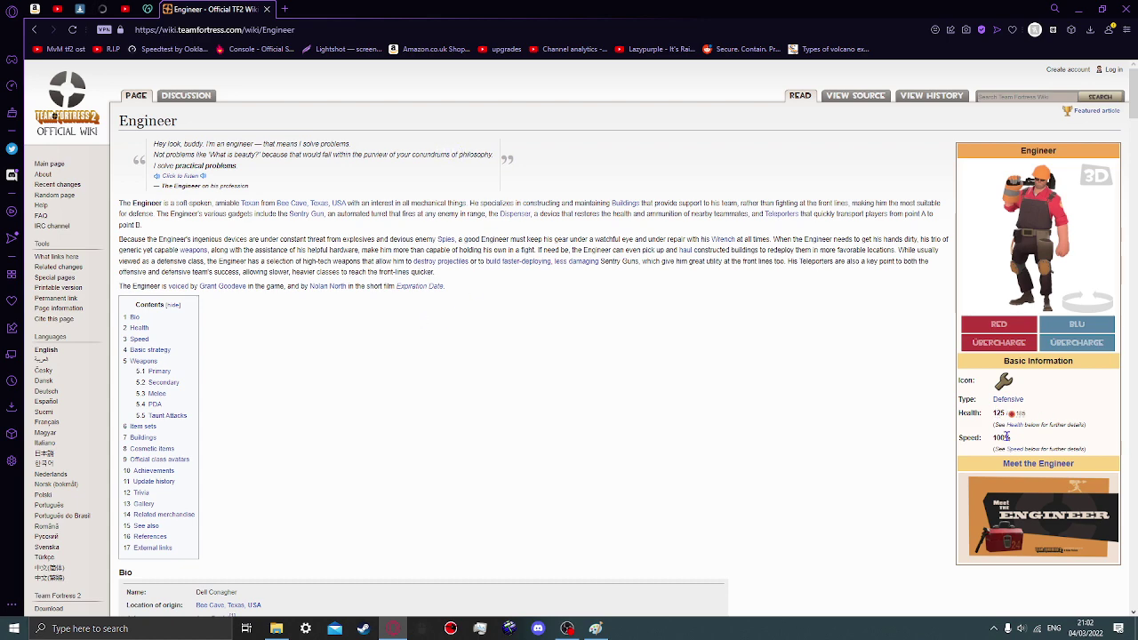
Examine the attributes of the Engineer's melee weapons in the article's weapon tables
scroll(249, 501, "down", 2)
scroll(253, 502, "down", 20)
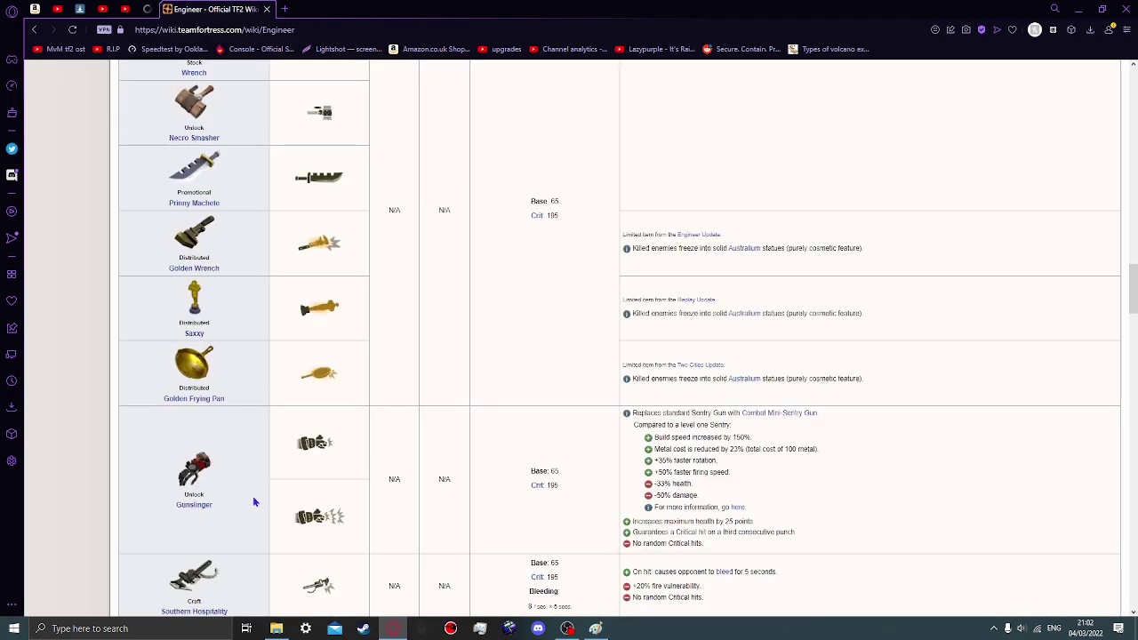
scroll(254, 502, "down", 20)
scroll(254, 503, "up", 1)
scroll(240, 498, "up", 4)
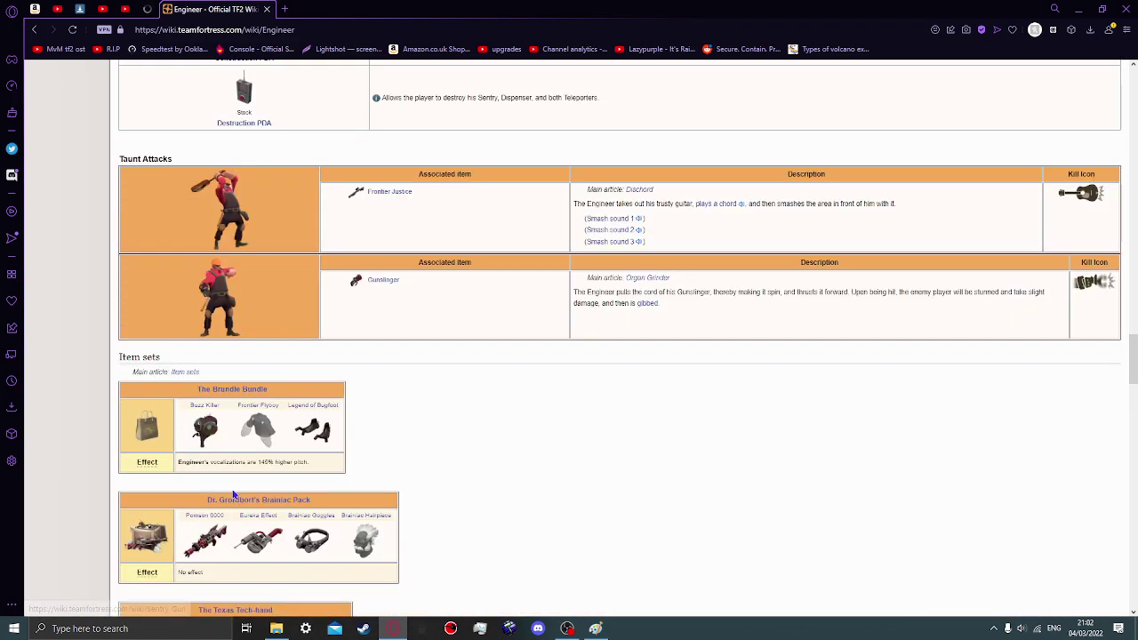
scroll(232, 494, "up", 5)
scroll(218, 444, "down", 3)
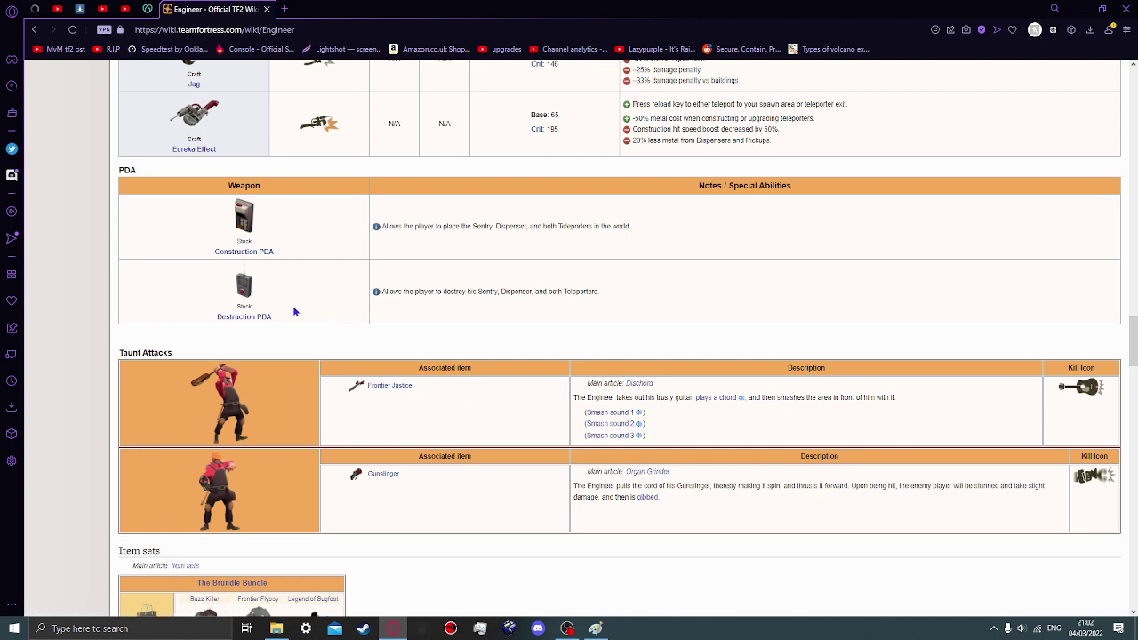
scroll(294, 306, "up", 2)
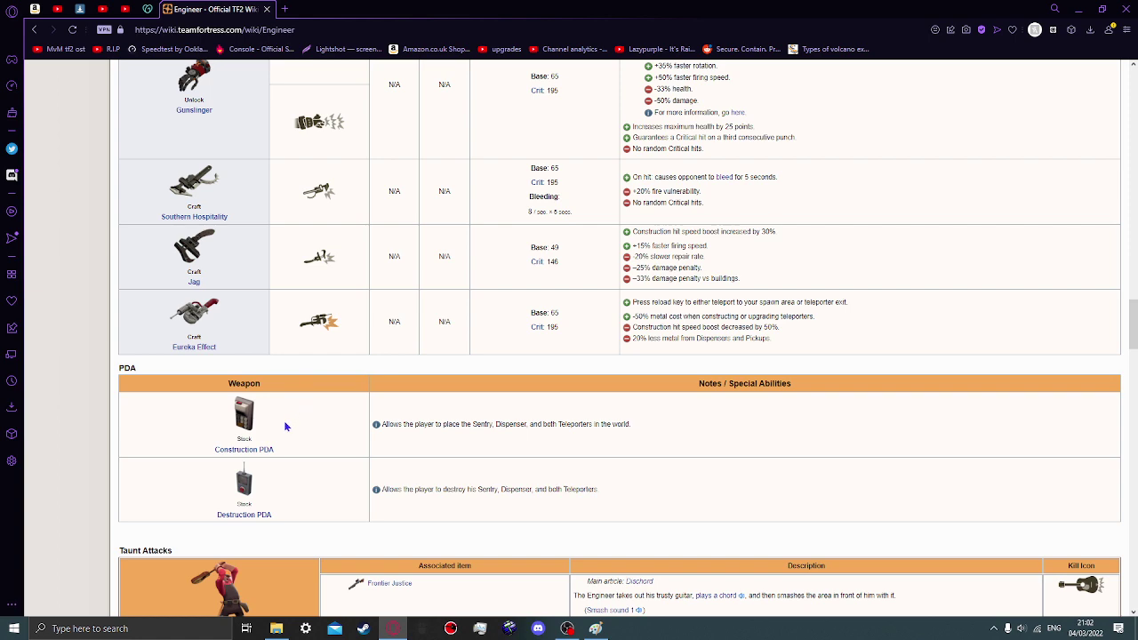
scroll(247, 454, "up", 2)
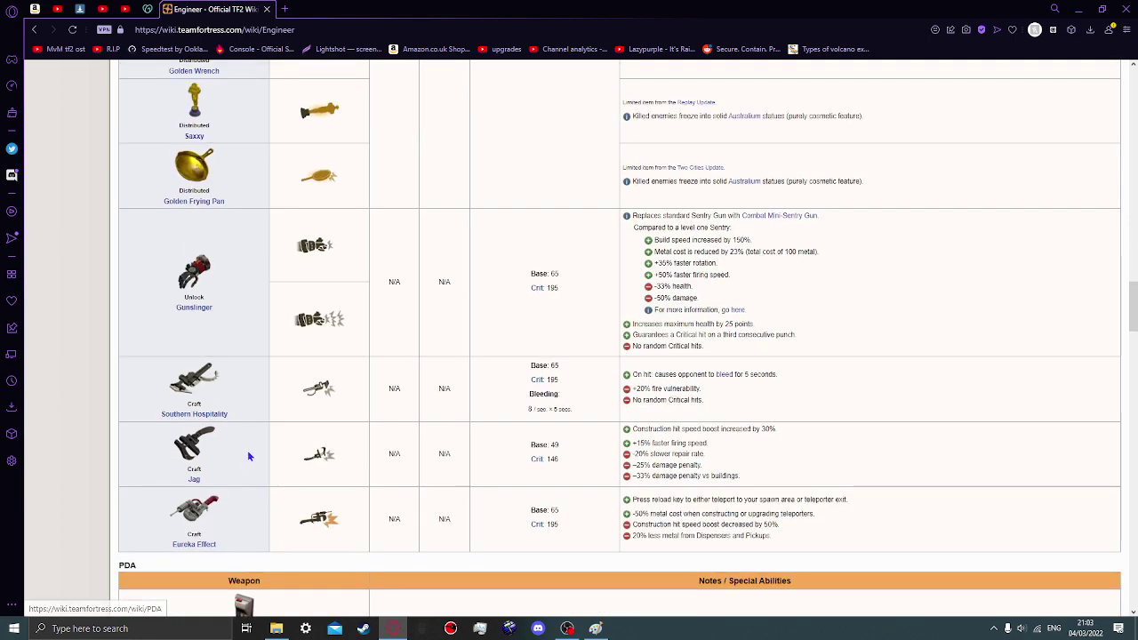
scroll(246, 462, "up", 1)
scroll(224, 509, "up", 2)
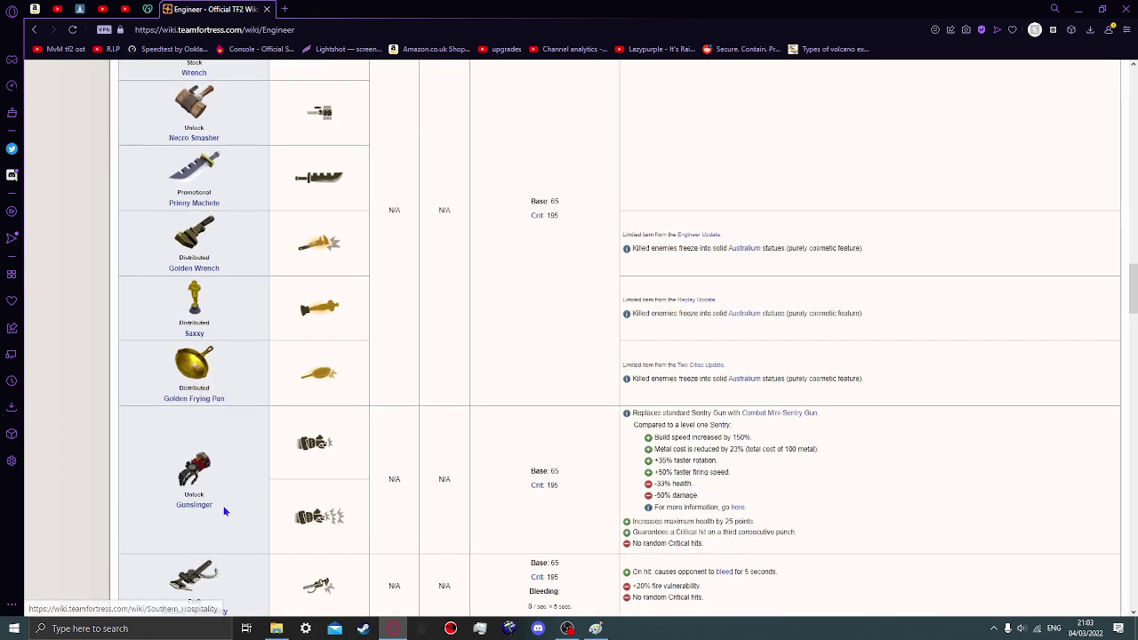
Copy "vulnerability" from the Southern Hospitality's attributes and use it in Paint to make the fourth negative attribute read "20% damage vulnerability"
scroll(213, 480, "down", 2)
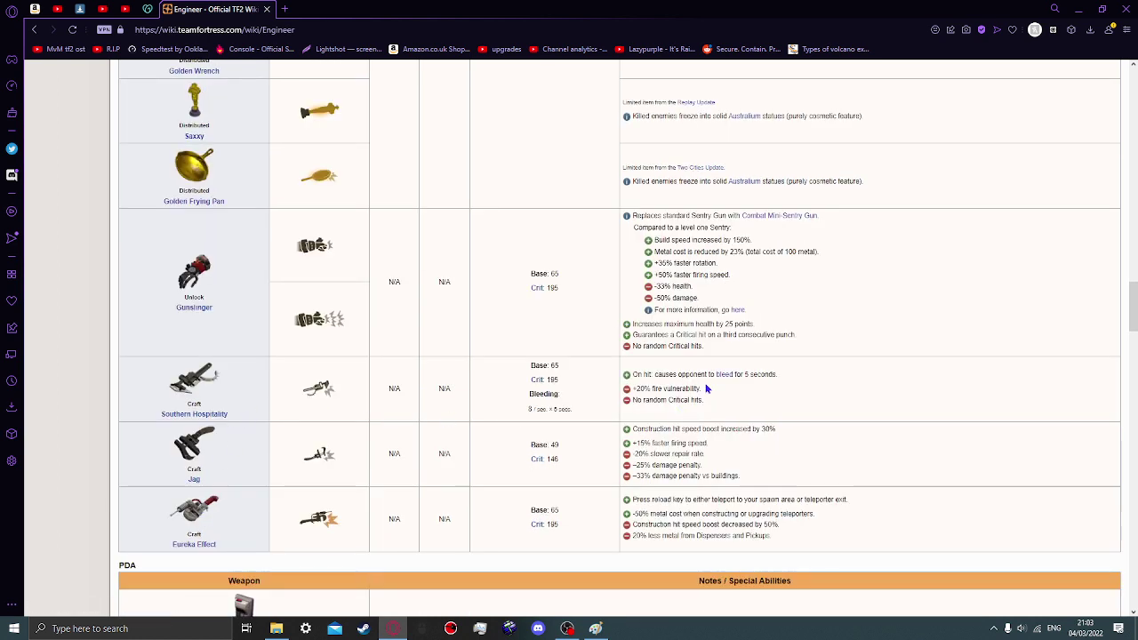
left_click_drag(663, 388, 700, 388)
key("ctrl+c")
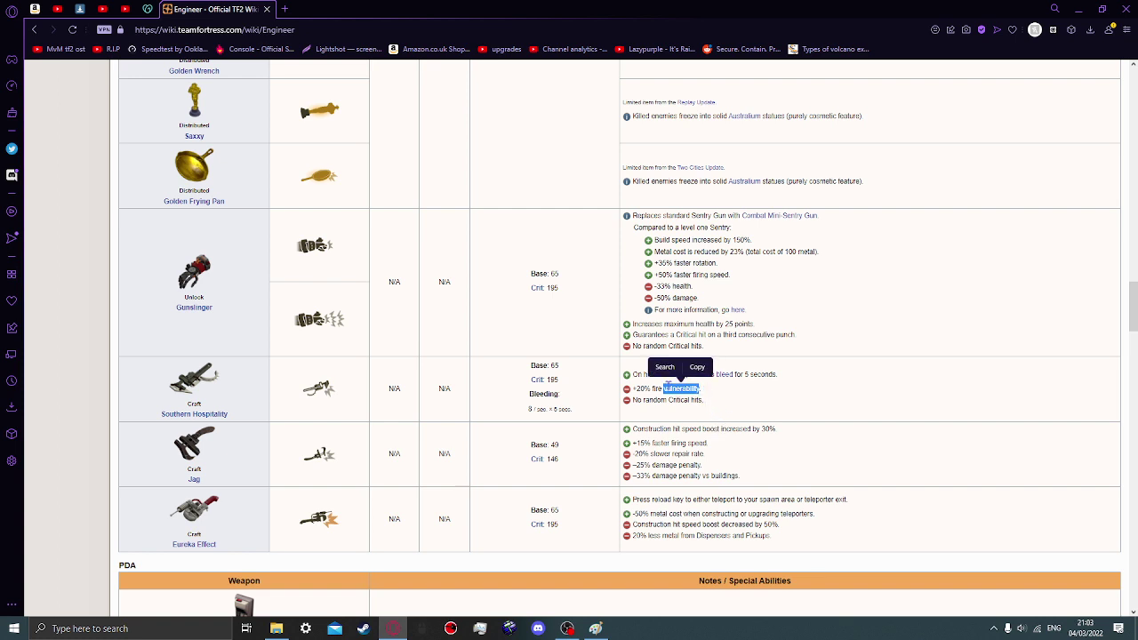
left_click_drag(667, 388, 681, 389)
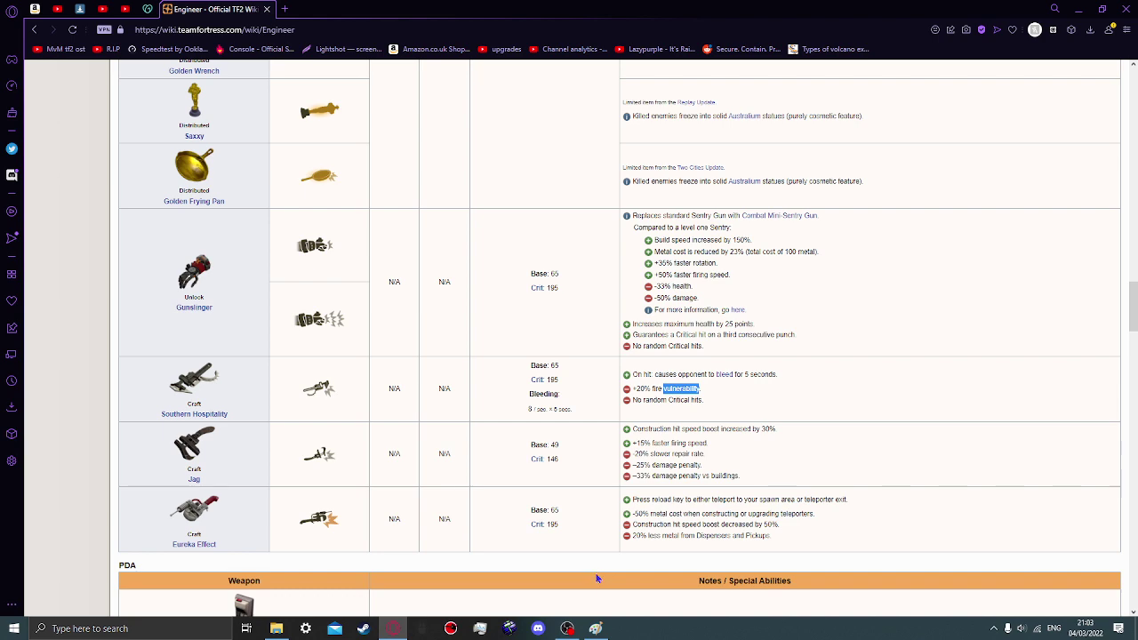
left_click(596, 629)
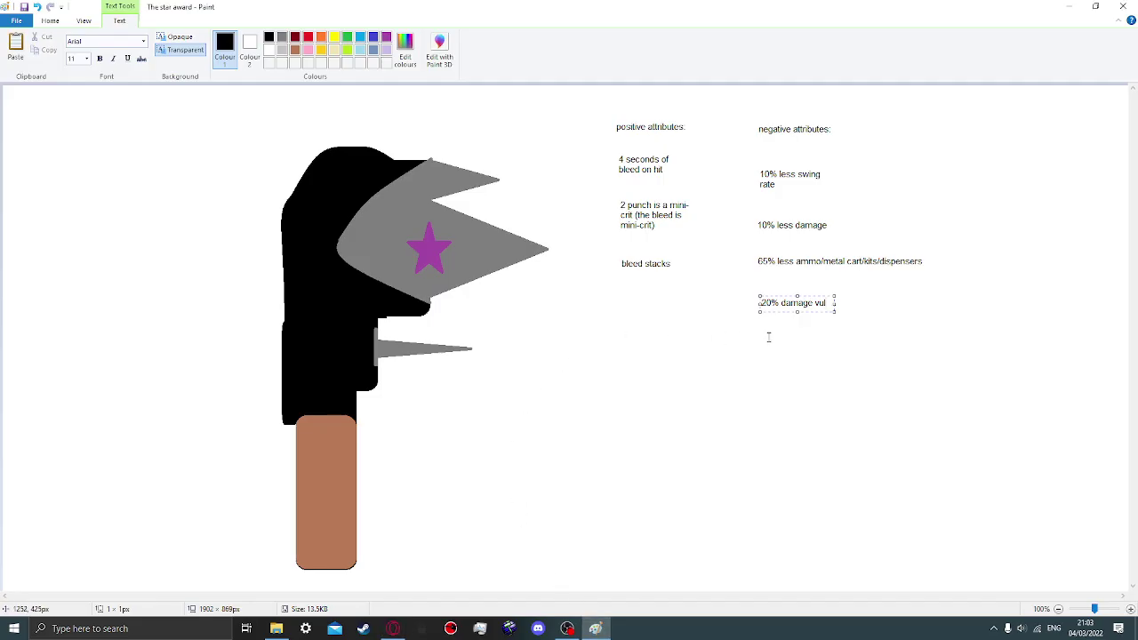
key("ctrl+v")
Add a fifth negative attribute reading "no random critical hits" beneath the damage vulnerability entry, checking the wording on the wiki
left_click(761, 354)
left_click(759, 349)
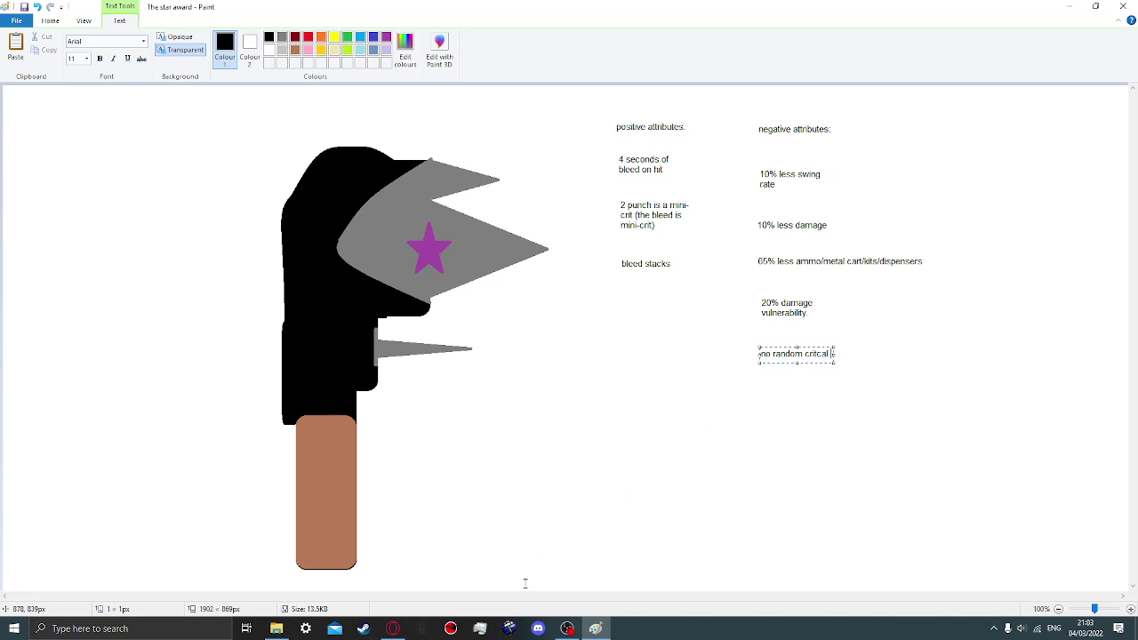
left_click(393, 629)
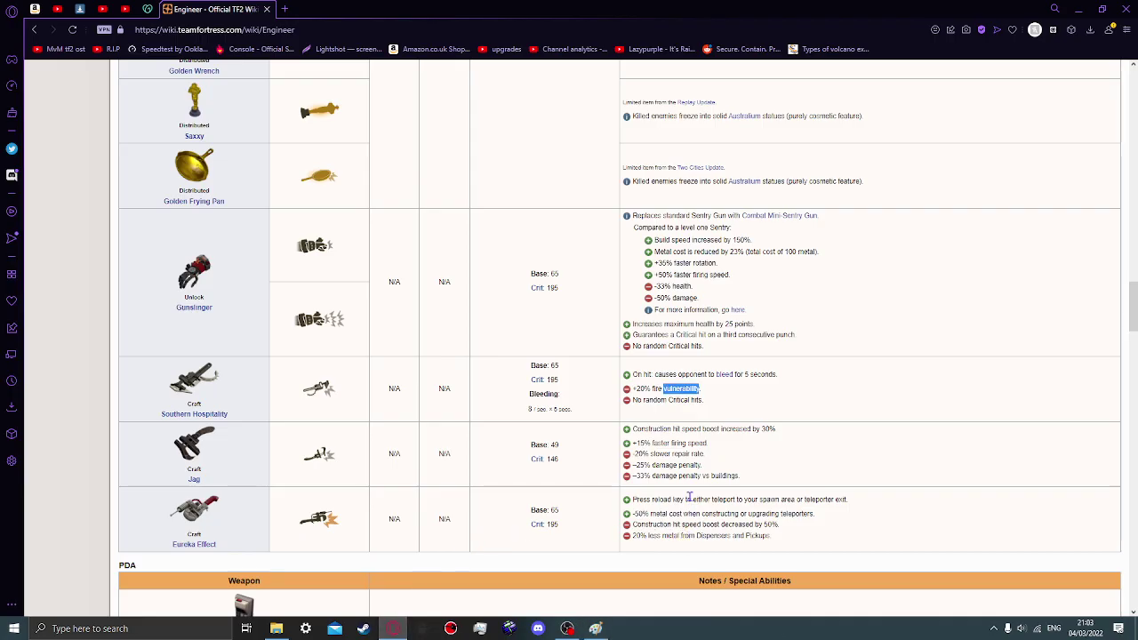
left_click(608, 630)
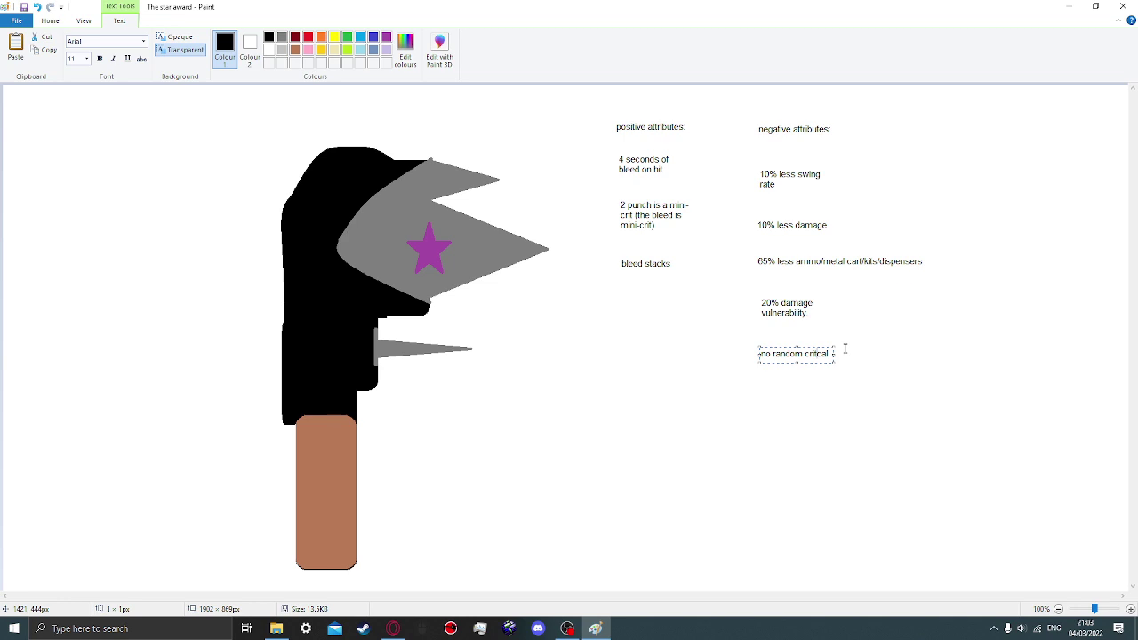
type("hits")
Open the wiki's Bleeding article from the Southern Hospitality entry and examine its damage times and associated weapons
left_click(397, 628)
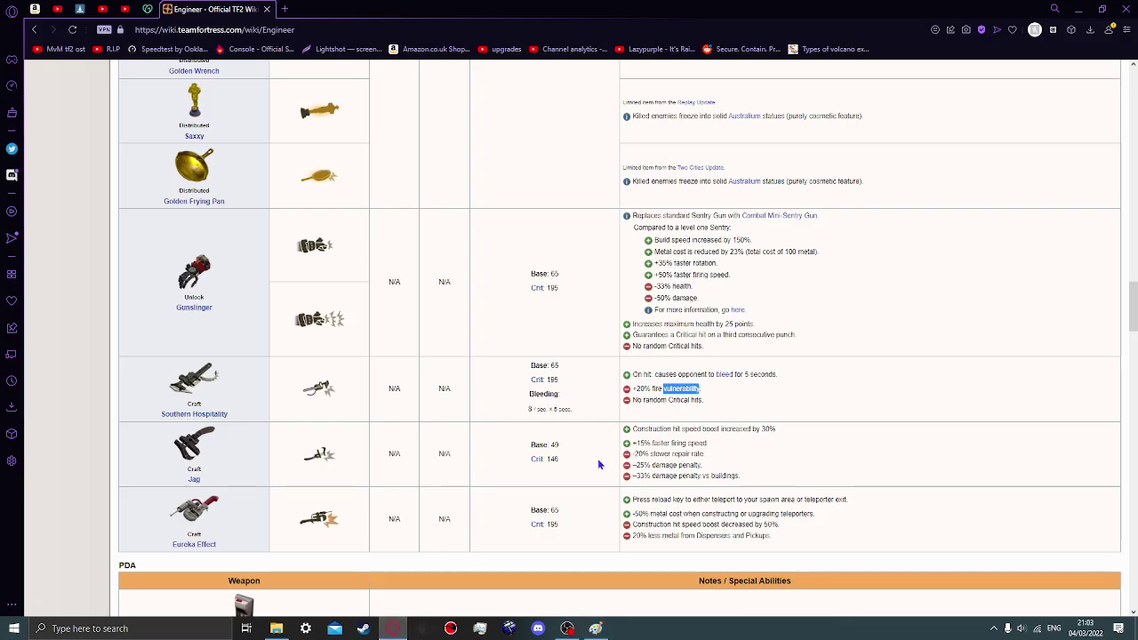
left_click(724, 380)
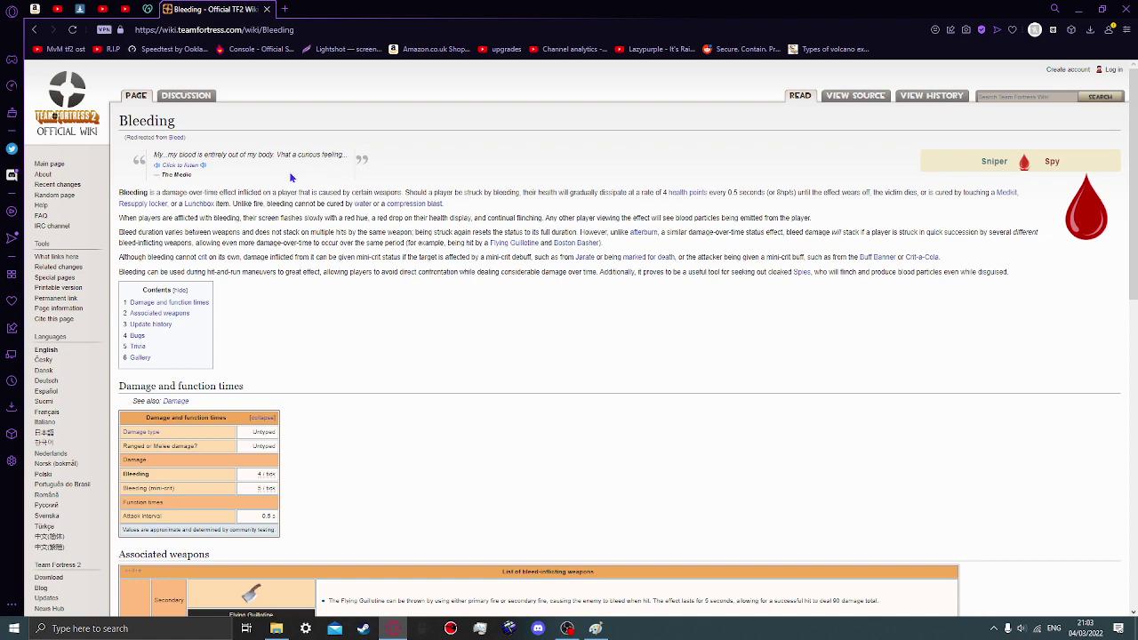
scroll(272, 443, "down", 2)
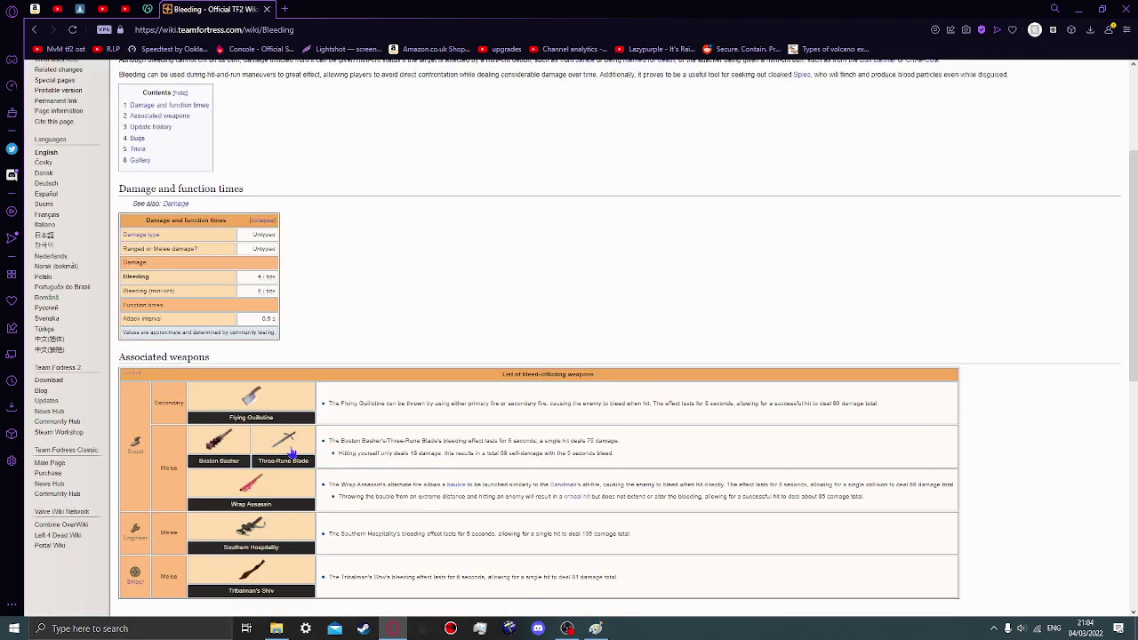
scroll(286, 444, "down", 4)
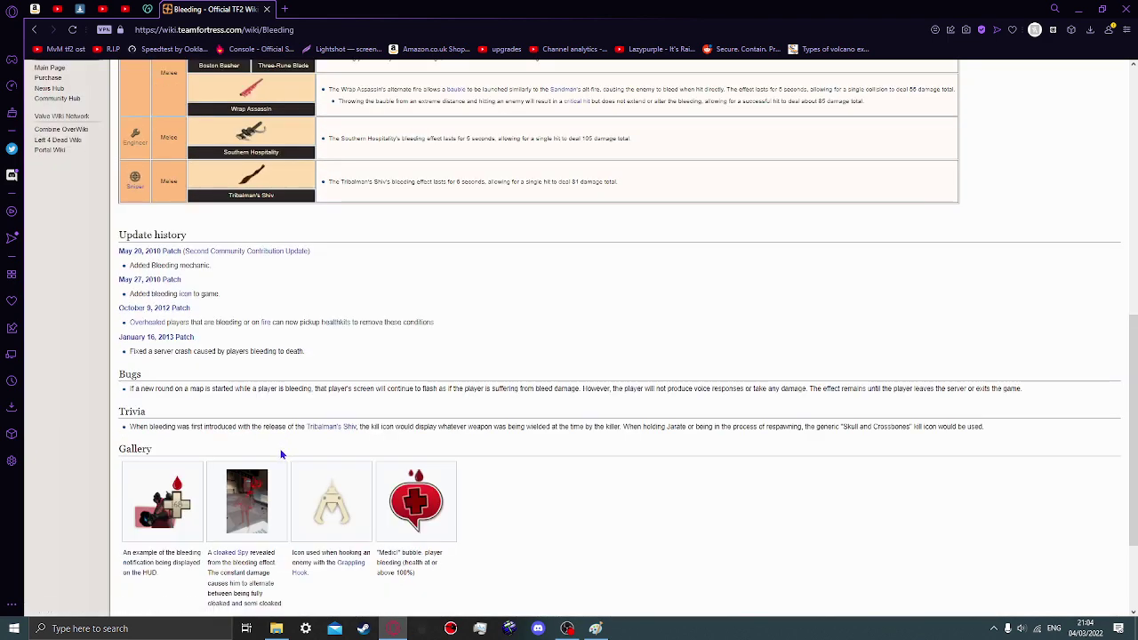
scroll(233, 507, "down", 3)
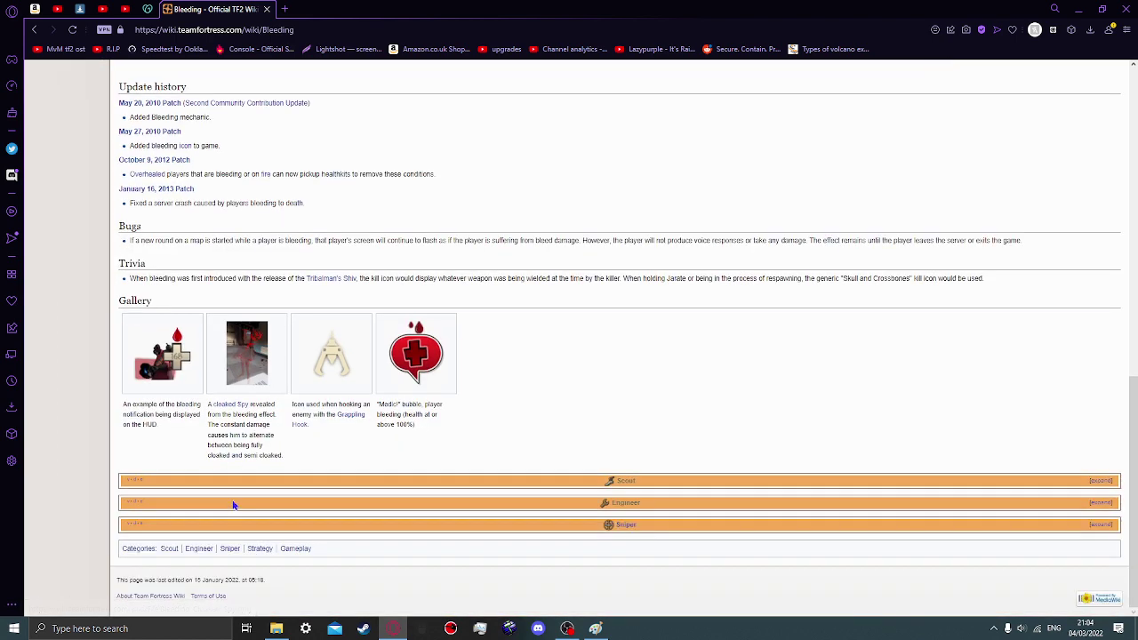
scroll(252, 538, "up", 15)
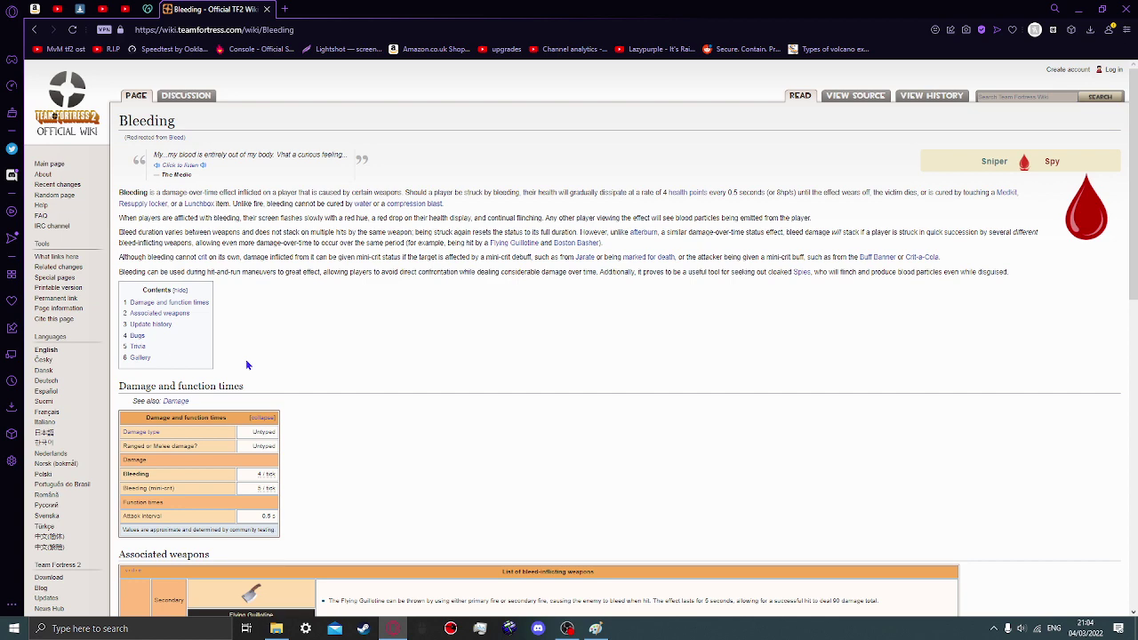
Return to the Engineer article, look back over its weapon tables and bio, and go to the wiki's main page
key("F5")
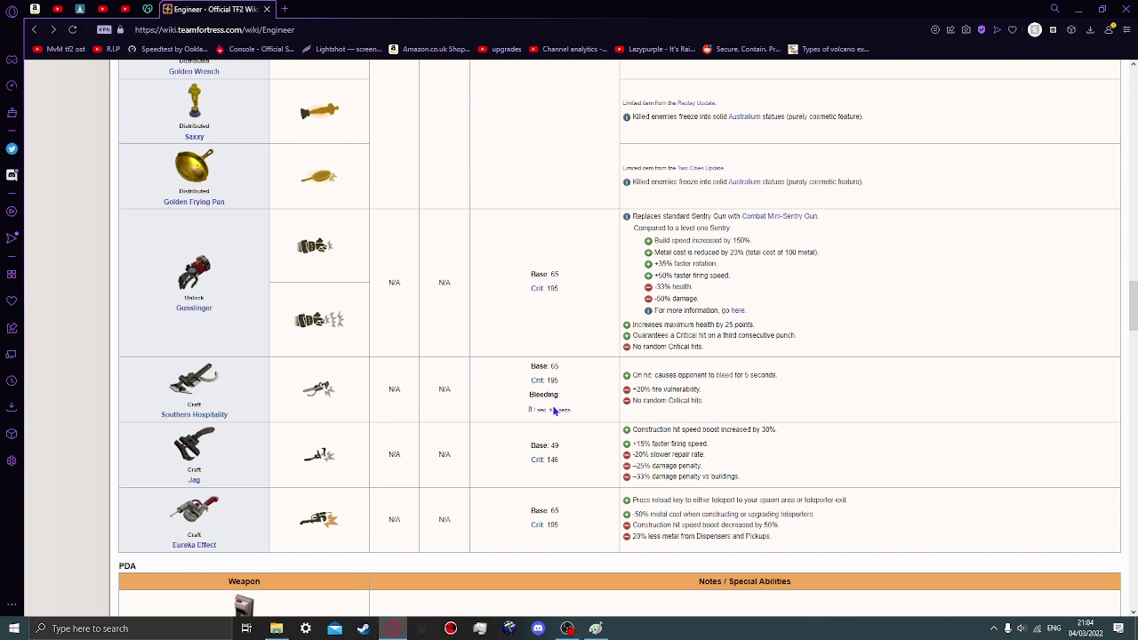
scroll(574, 475, "up", 9)
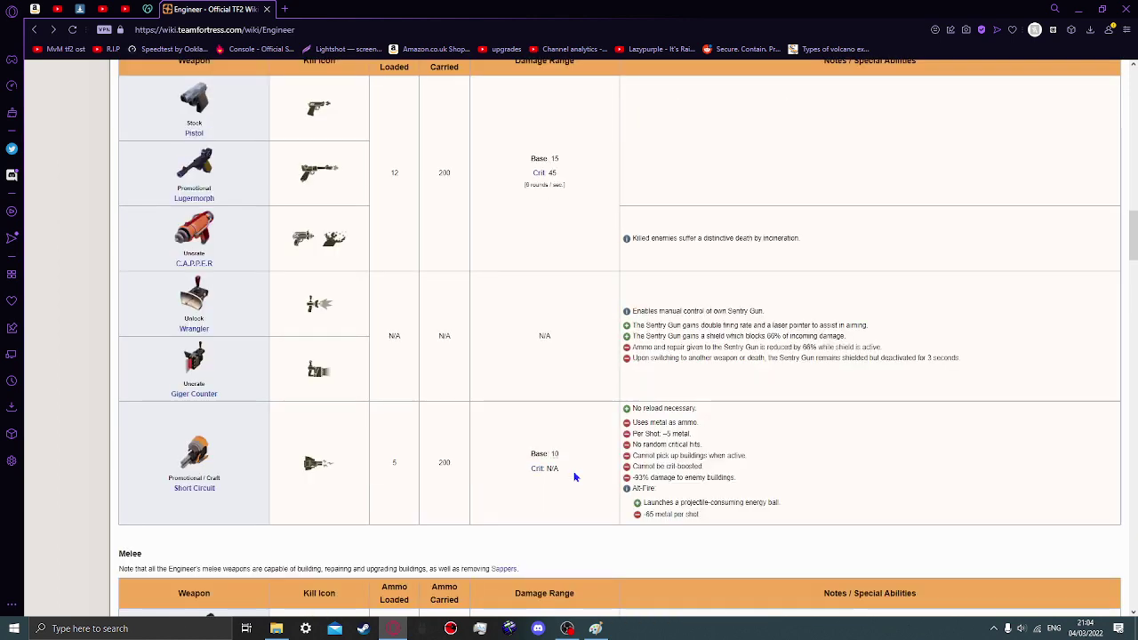
scroll(569, 471, "up", 8)
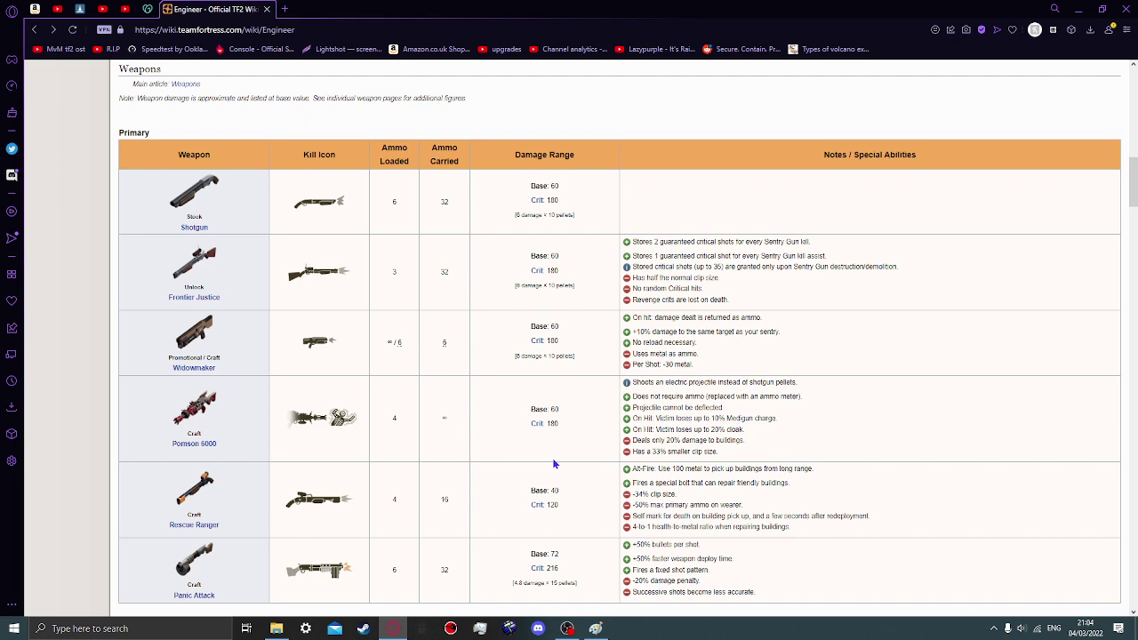
scroll(553, 463, "up", 15)
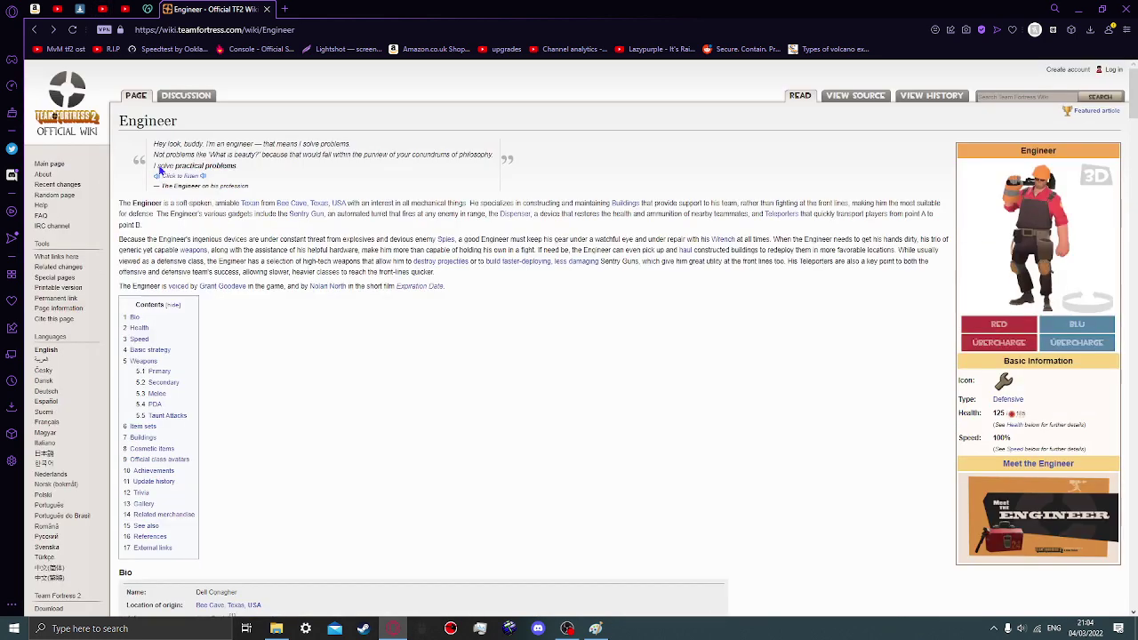
scroll(160, 240, "down", 5)
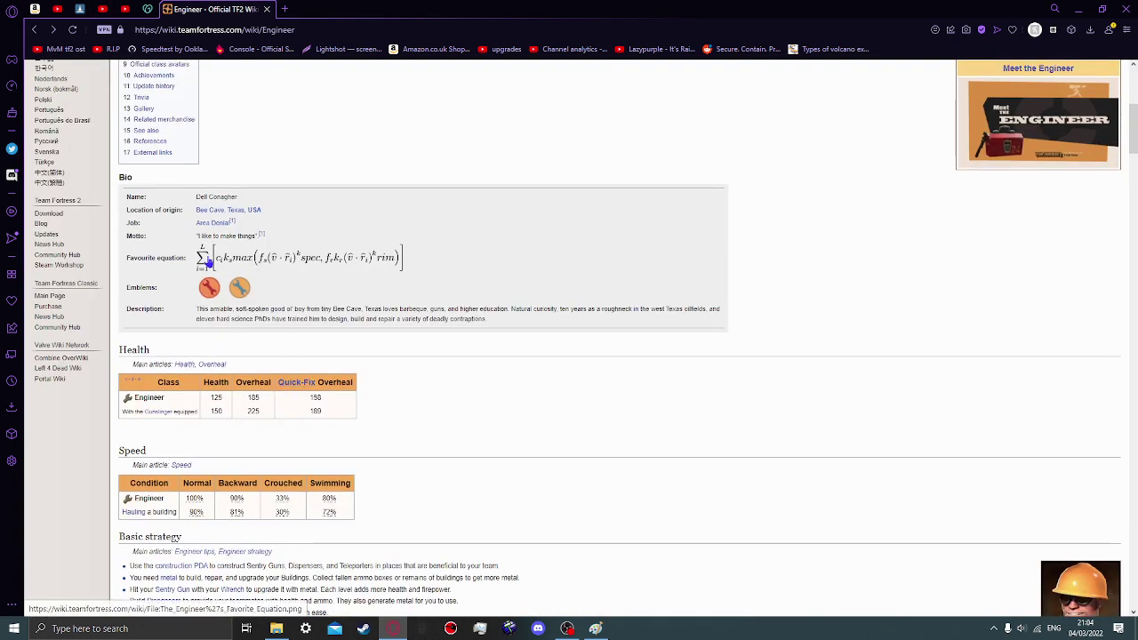
left_click(204, 260)
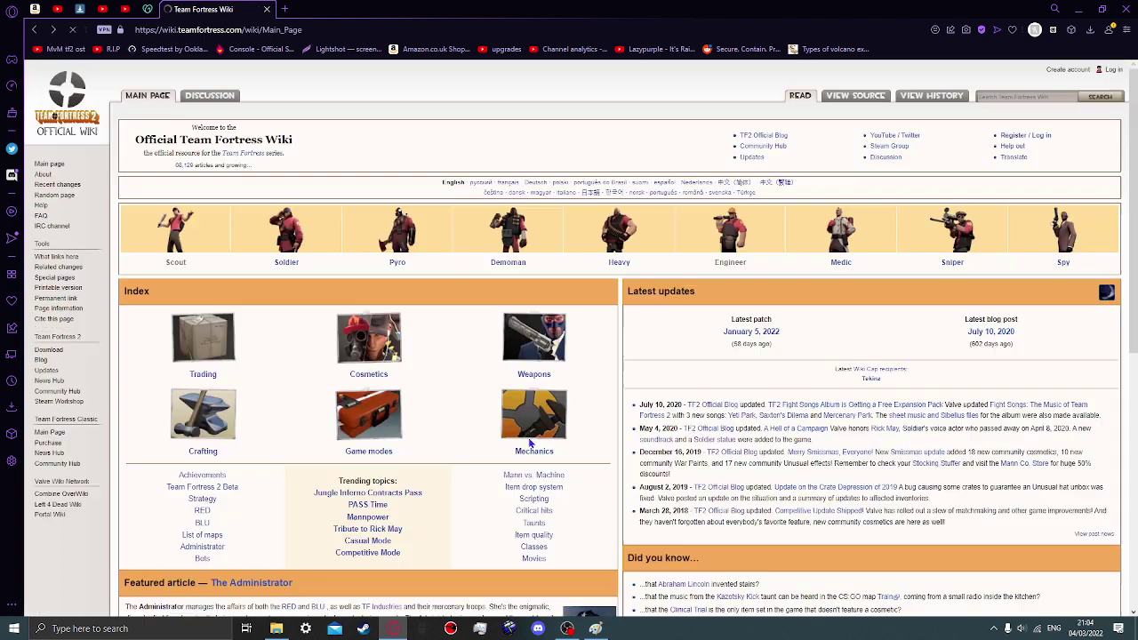
Open the Scout article and examine its primary and secondary weapon tables down to the Flying Guillotine
left_click(178, 264)
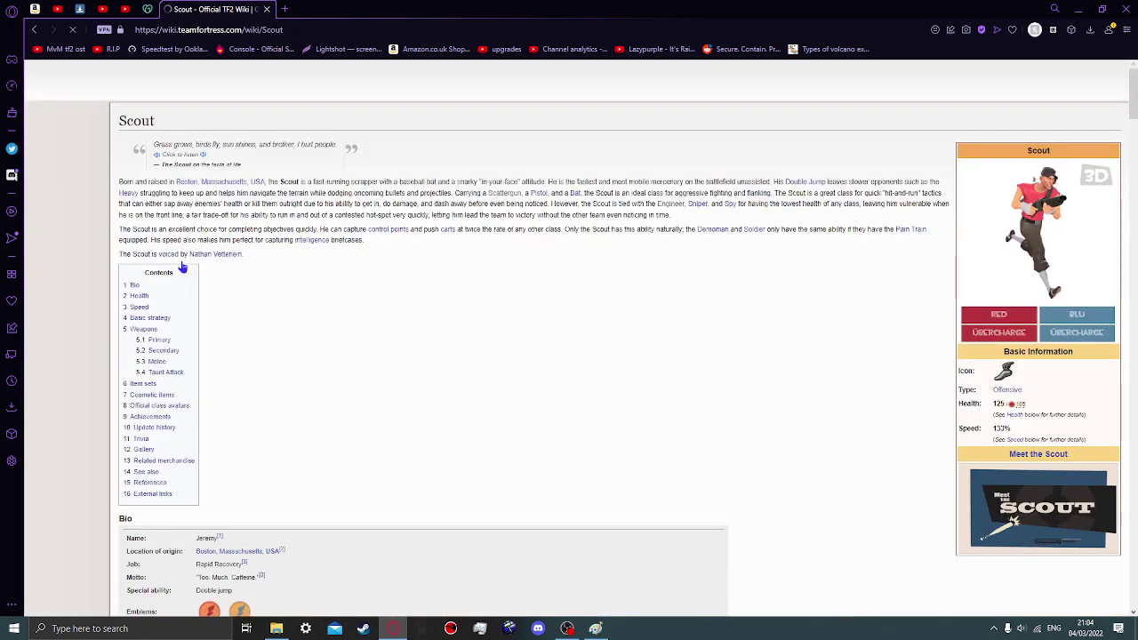
scroll(163, 352, "down", 2)
scroll(163, 353, "down", 4)
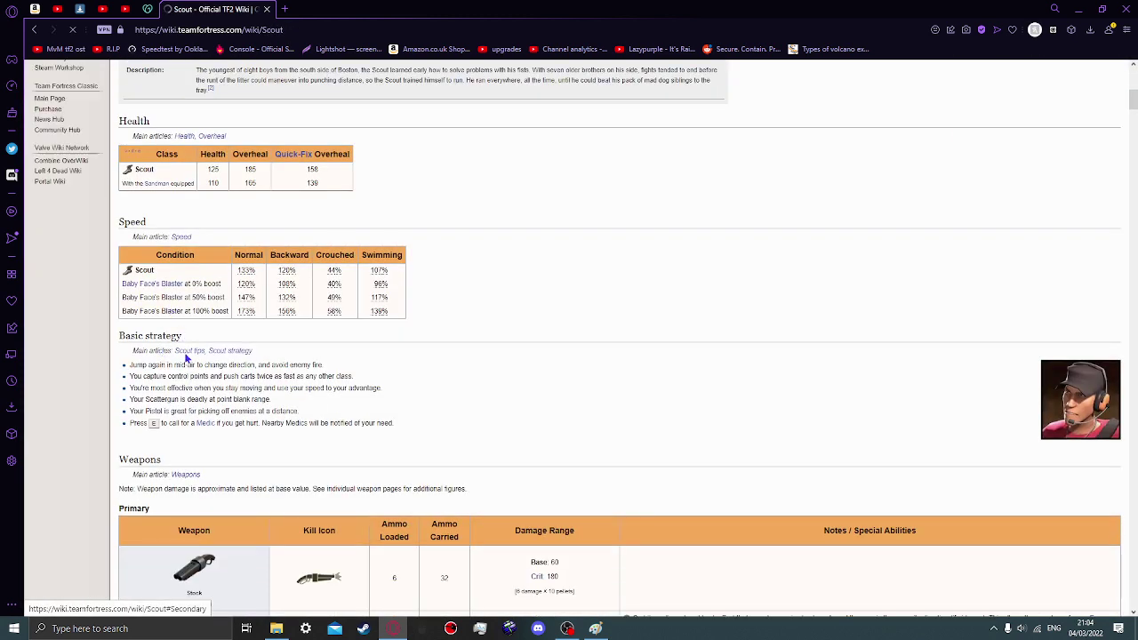
scroll(186, 294, "up", 2)
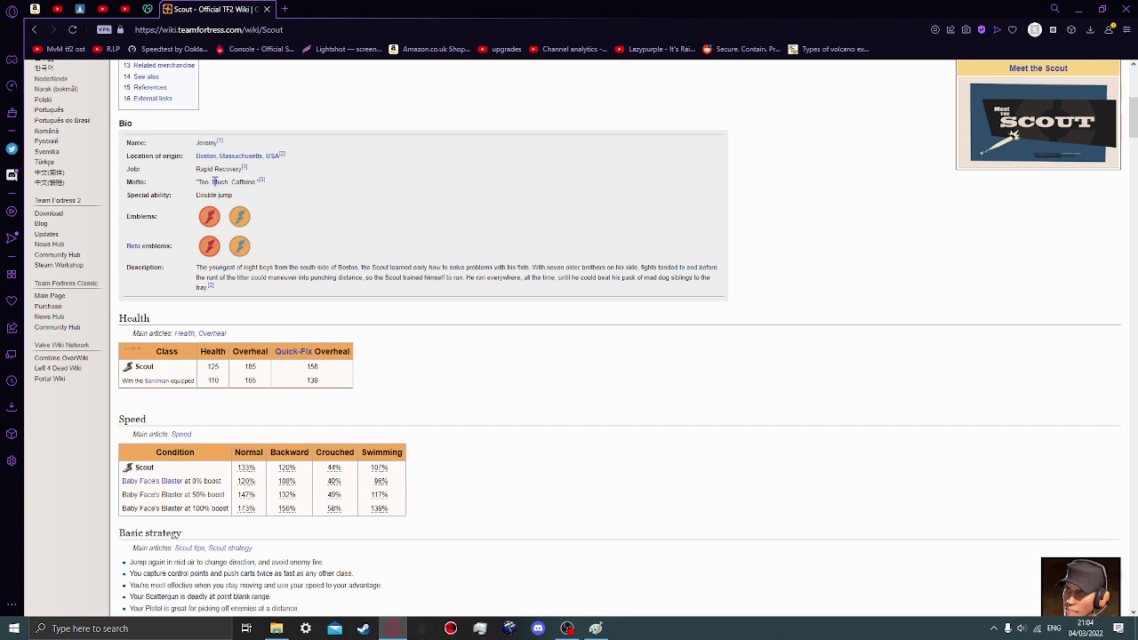
scroll(311, 492, "down", 15)
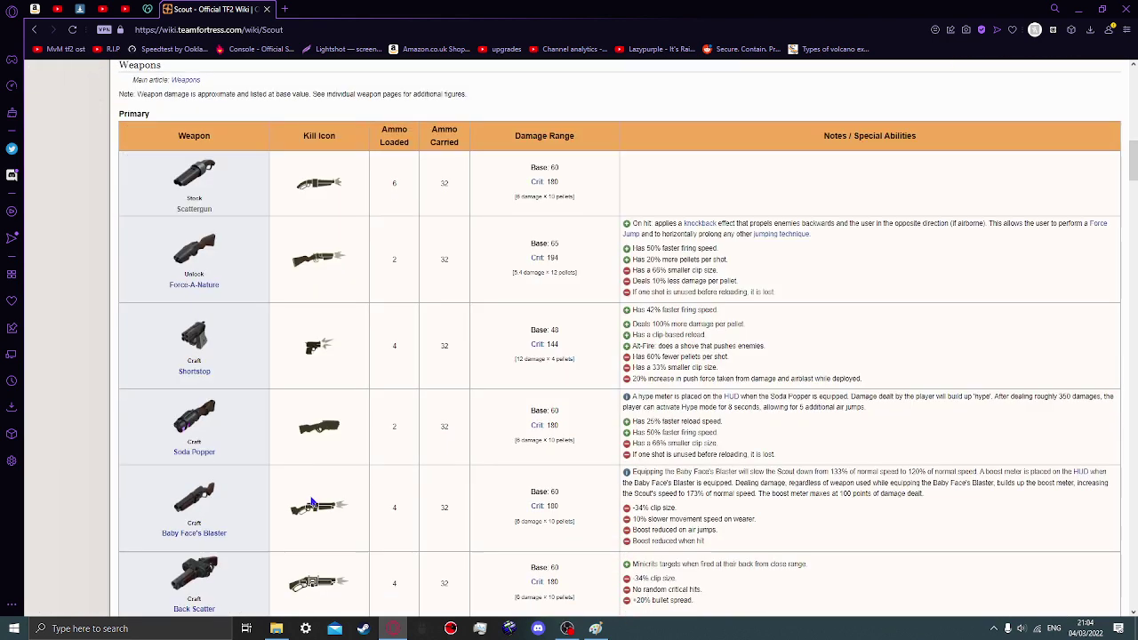
scroll(311, 491, "down", 4)
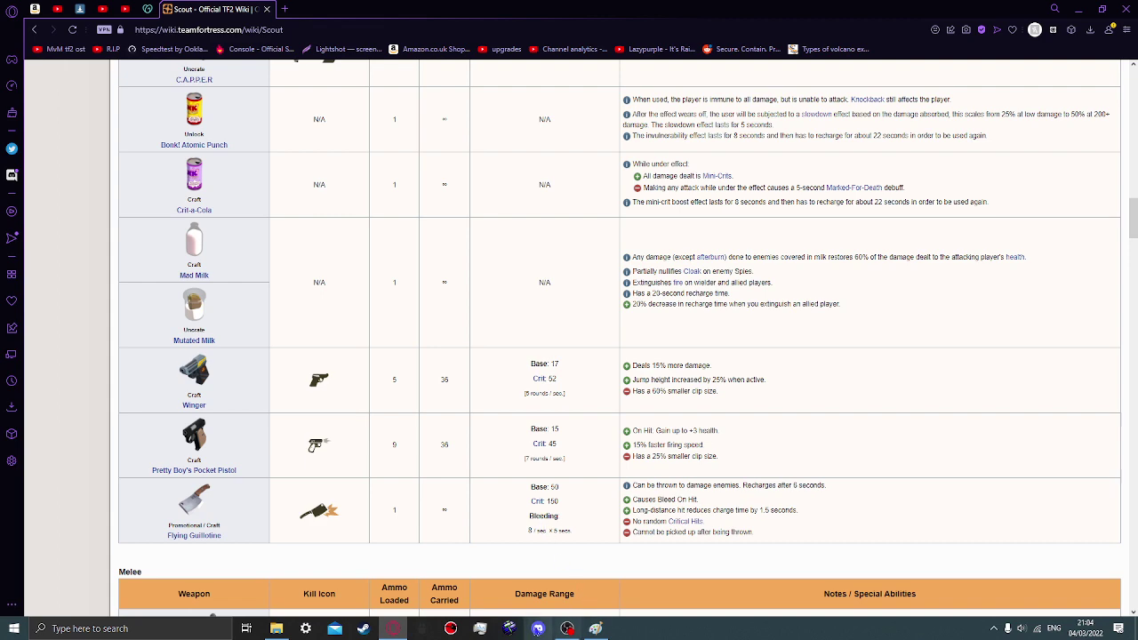
Check the attribute lists in Paint and open Google's calculator in a new Opera browser tab
left_click(595, 629)
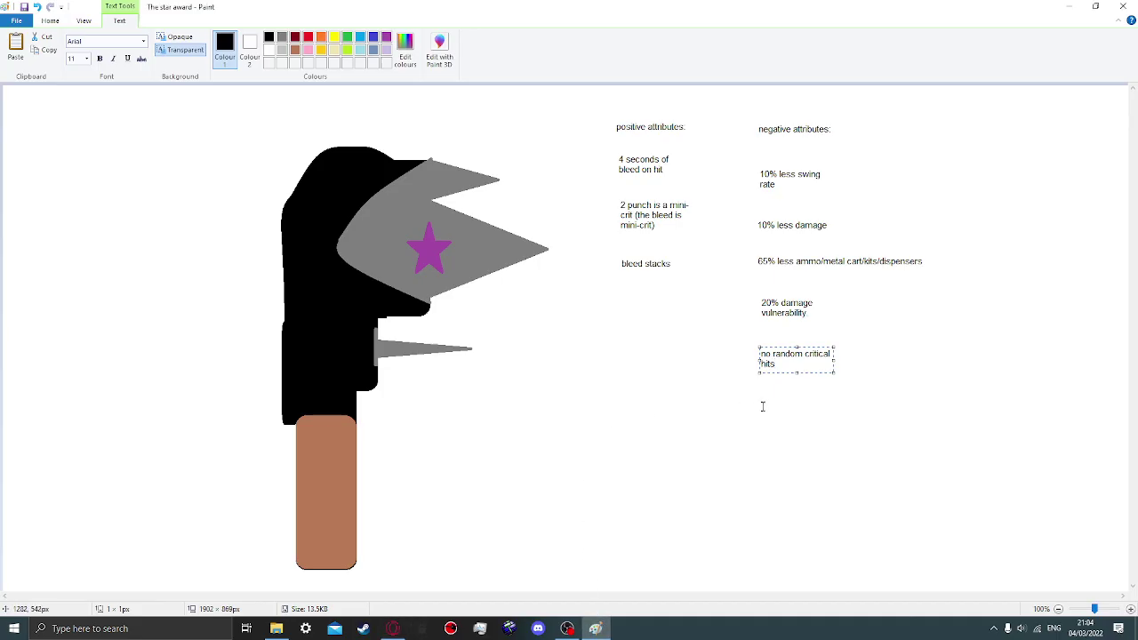
left_click(392, 628)
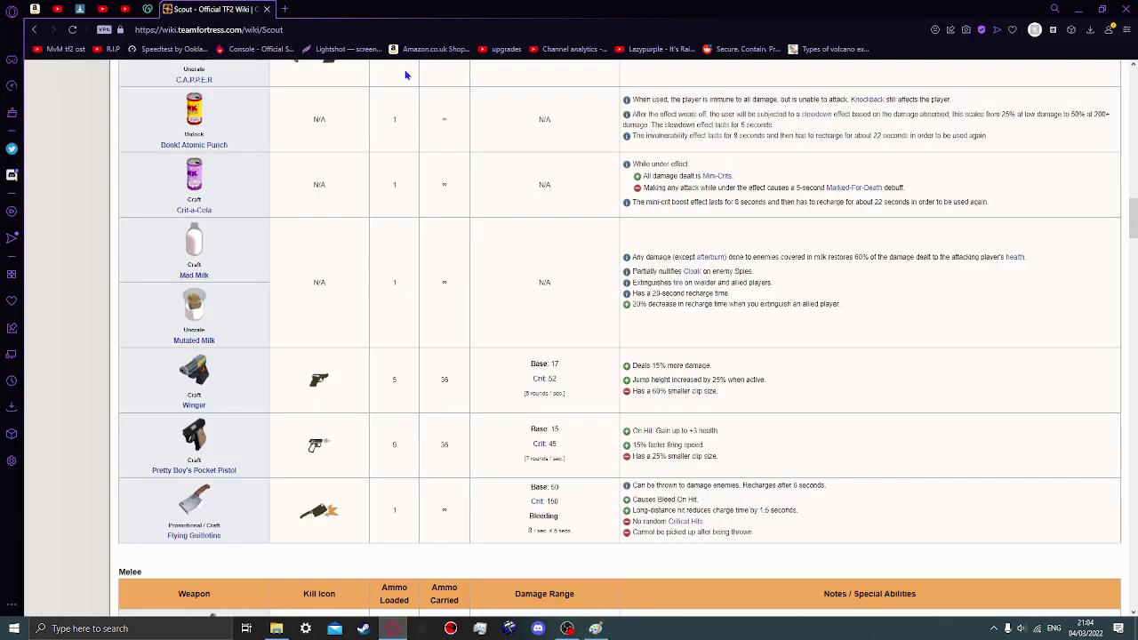
left_click(284, 9)
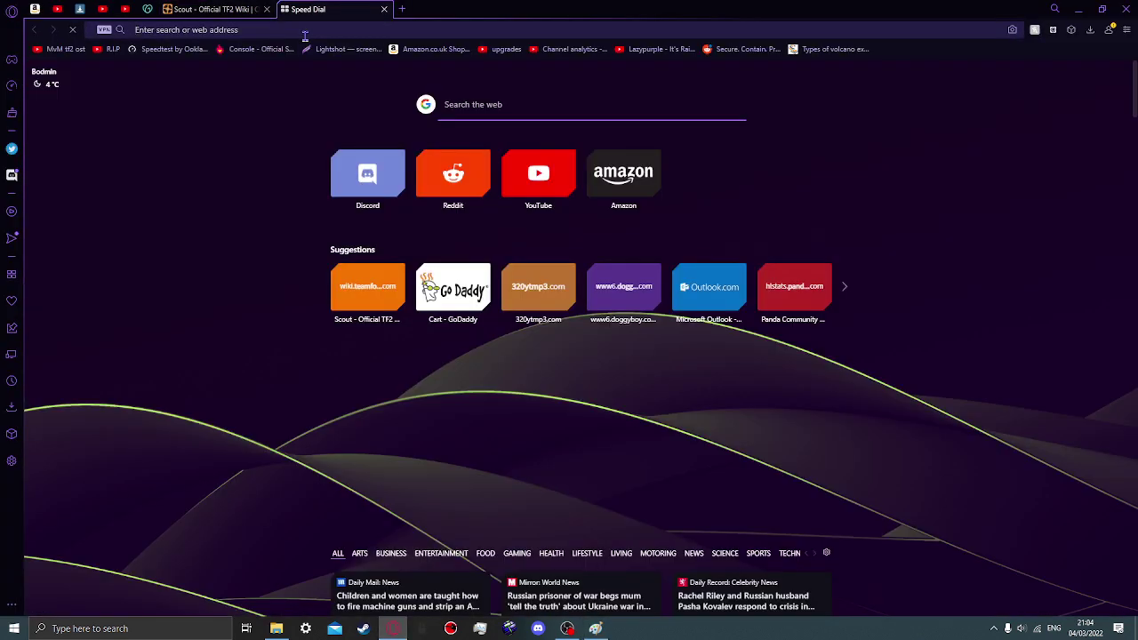
left_click(305, 33)
type("cal")
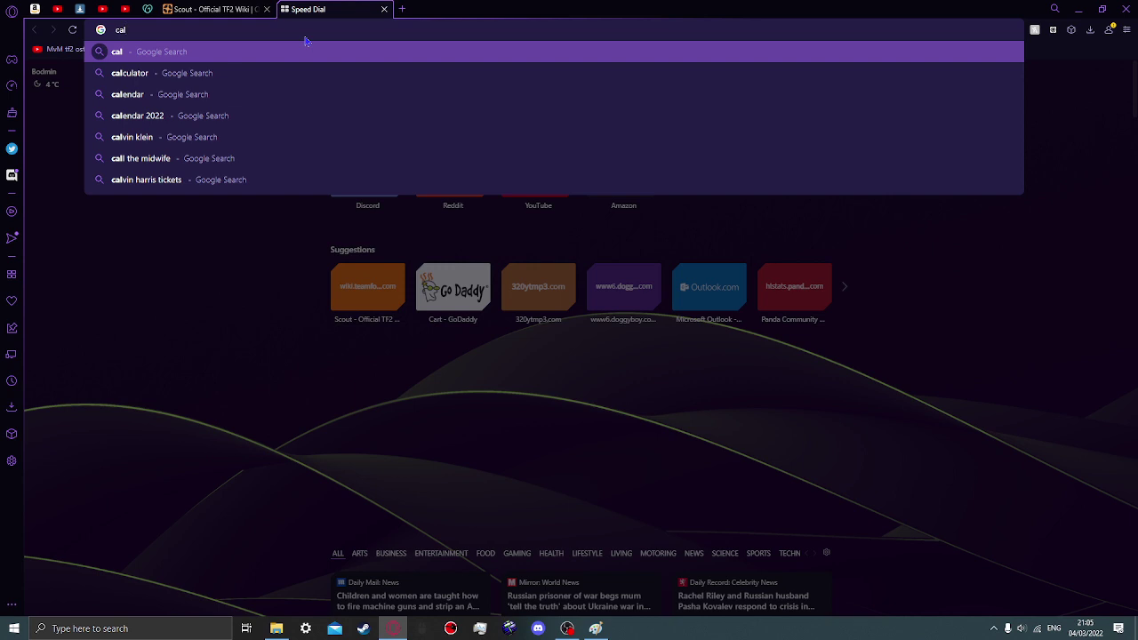
left_click(190, 72)
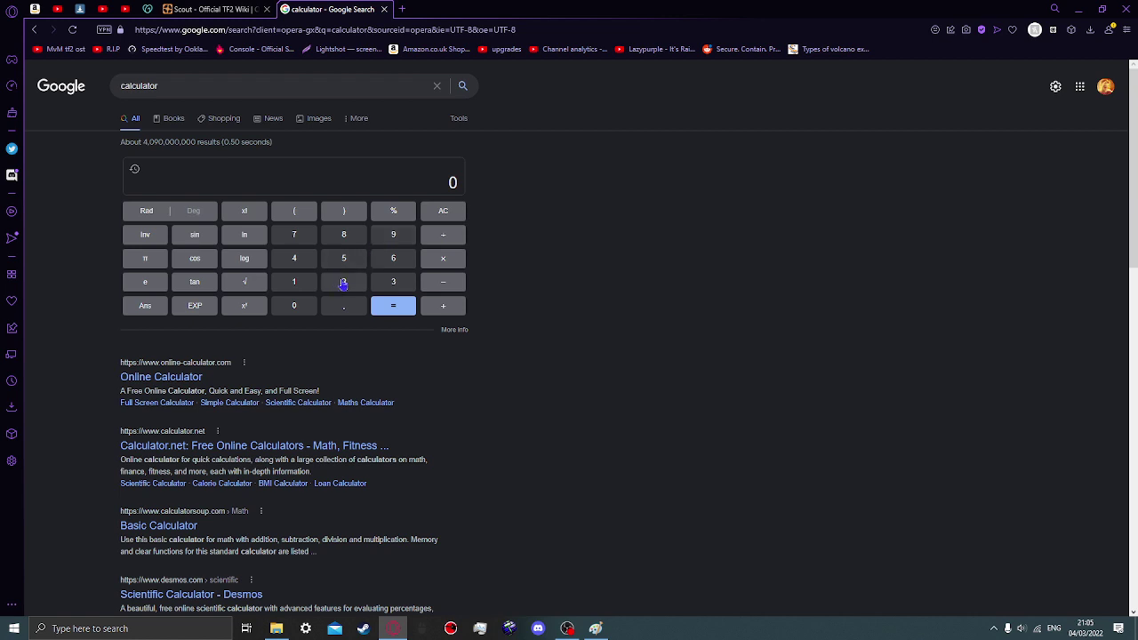
Calculate 20% of 80 in the online calculator
left_click(343, 282)
left_click(308, 309)
left_click(393, 211)
left_click(343, 234)
left_click(308, 309)
left_click(394, 306)
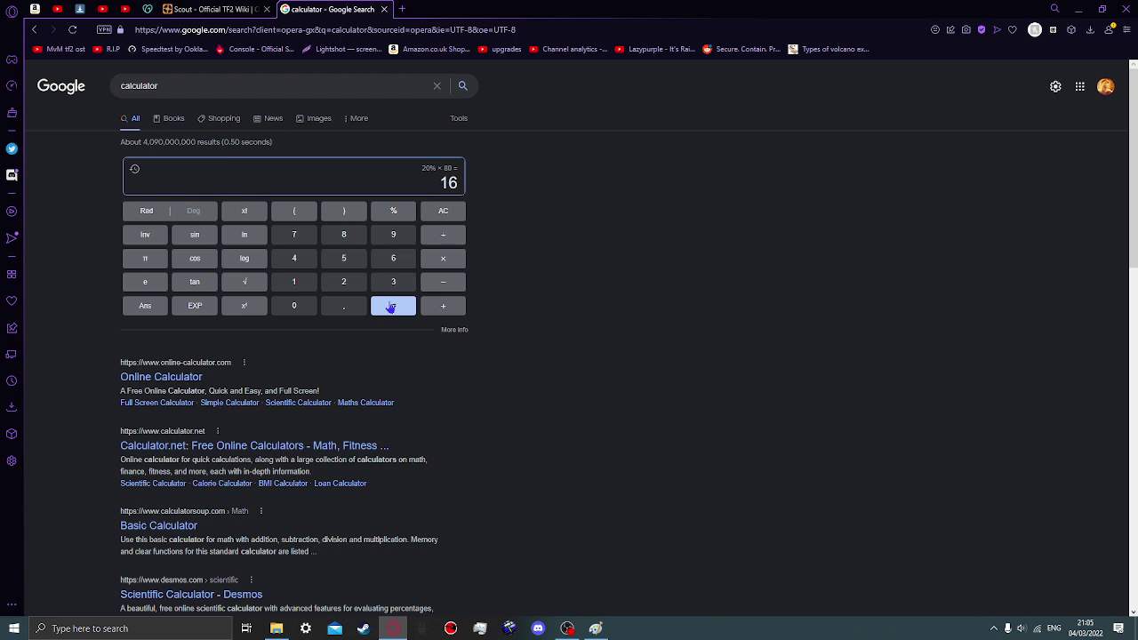
Calculate 20% of 8 in the online calculator
left_click(346, 288)
left_click(306, 308)
left_click(394, 211)
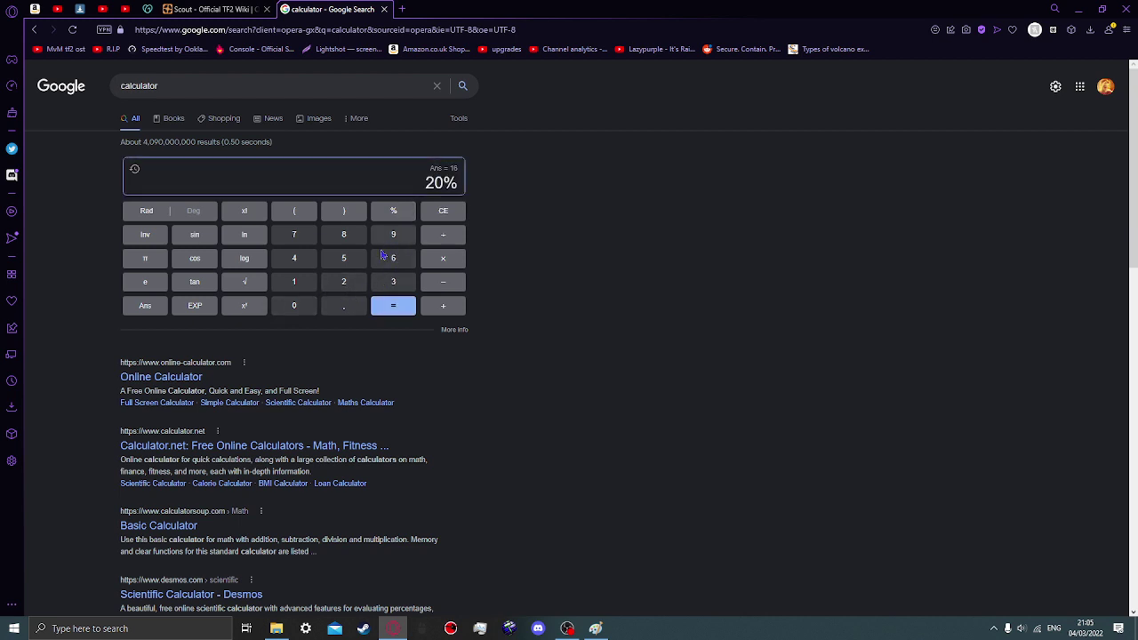
type("*8")
left_click(397, 309)
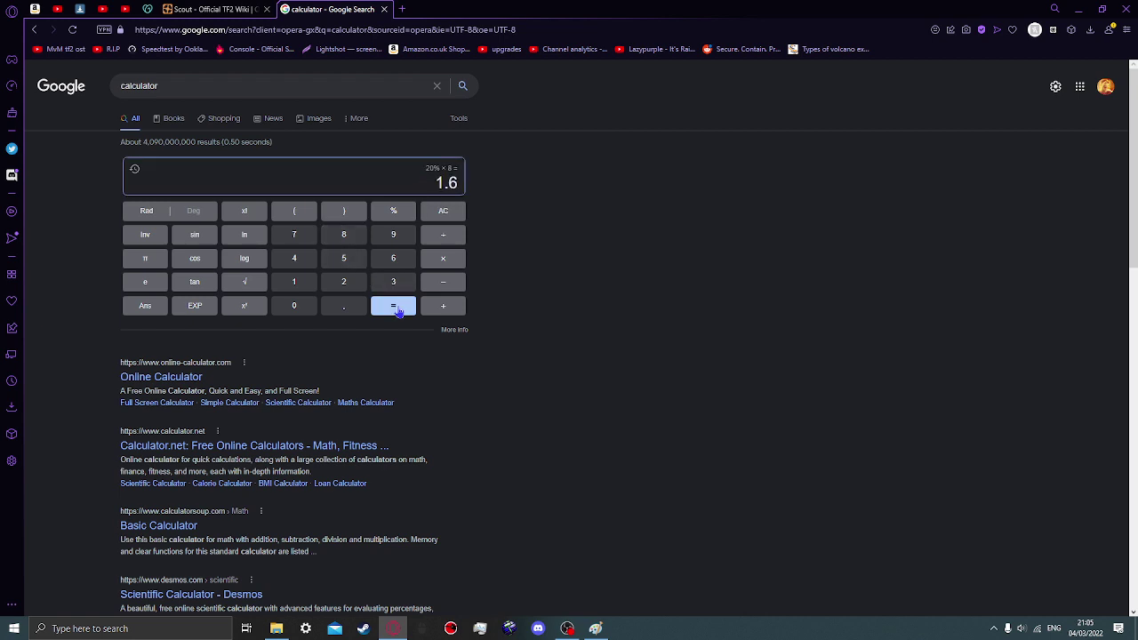
Calculate 8% of 20 as a cross-check in the online calculator
left_click(352, 238)
type("%*")
left_click(360, 284)
left_click(298, 305)
left_click(402, 308)
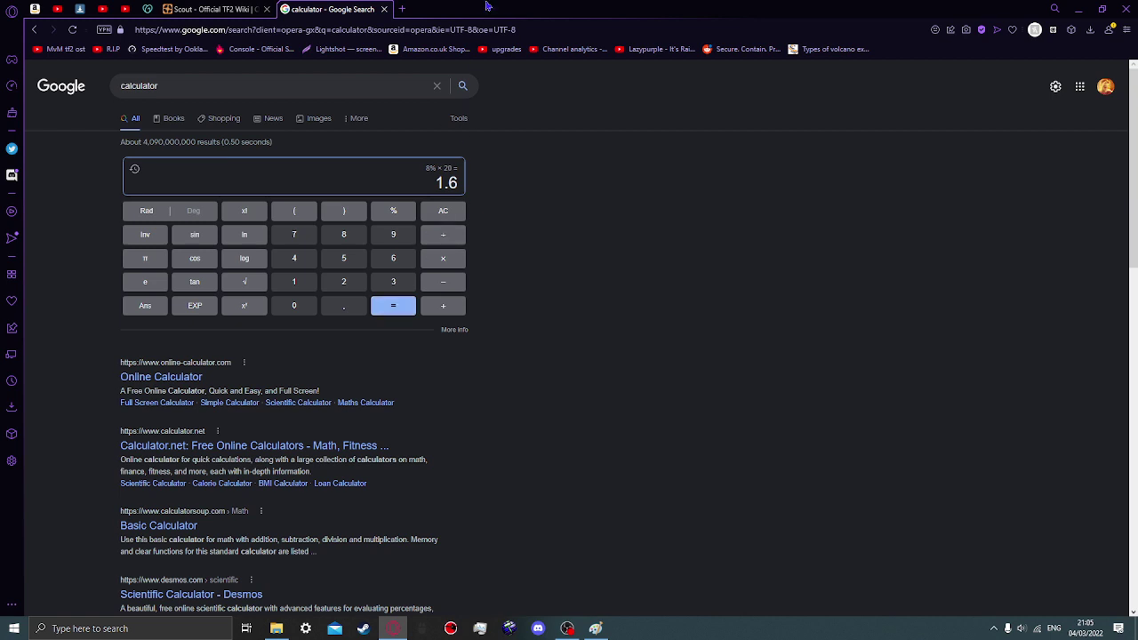
Reopen the closed calculator search from the browsing history and calculate 80% of 8
left_click(386, 10)
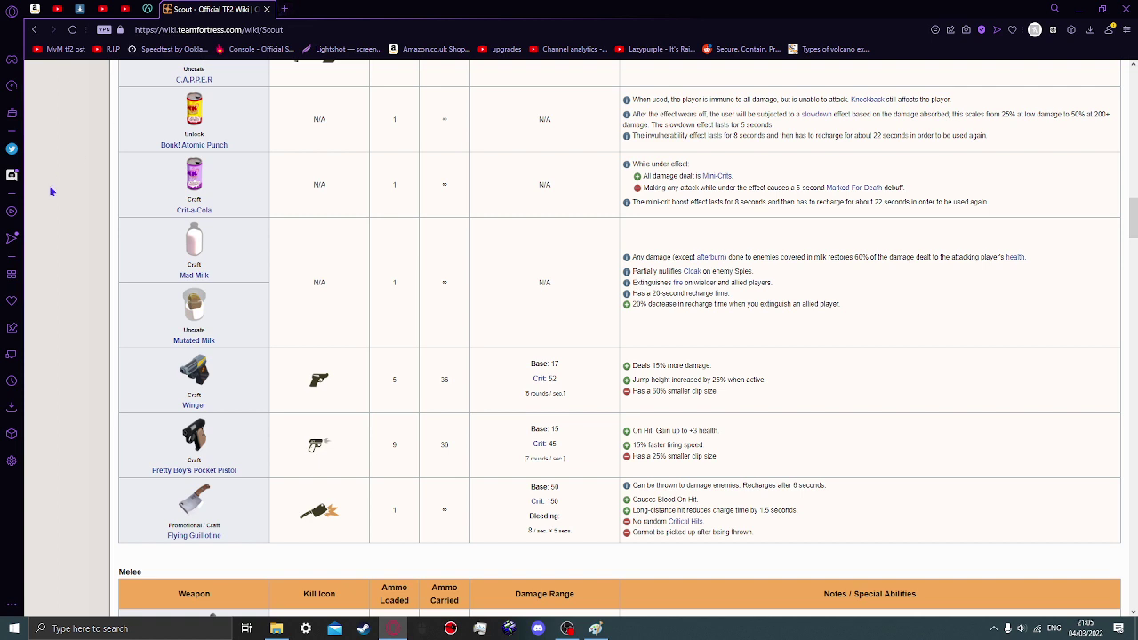
left_click(8, 381)
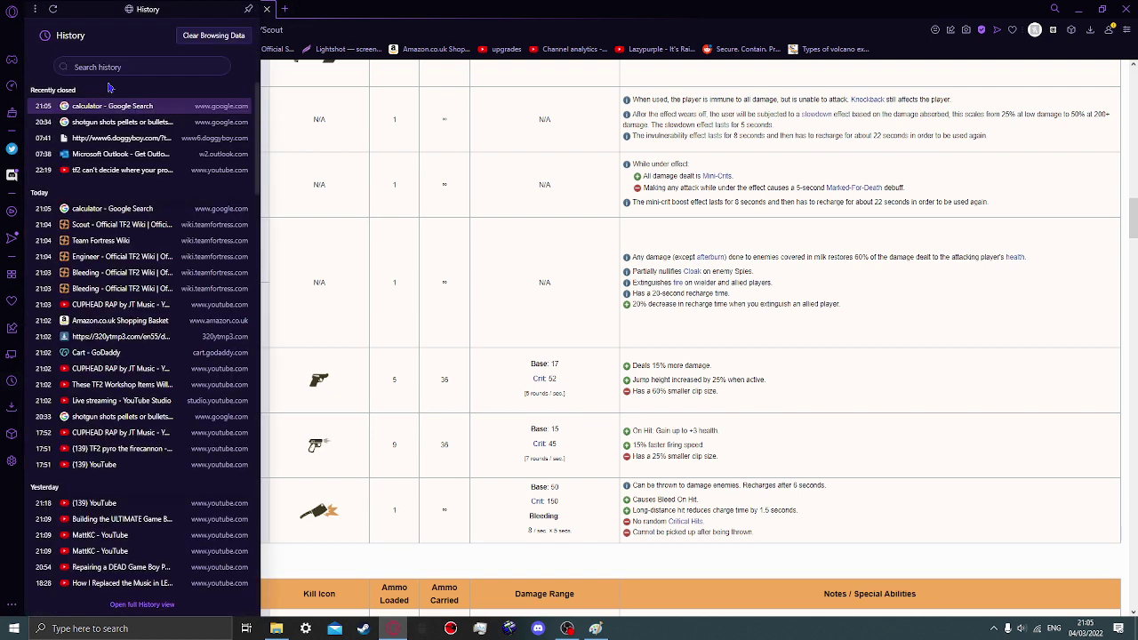
left_click(117, 106)
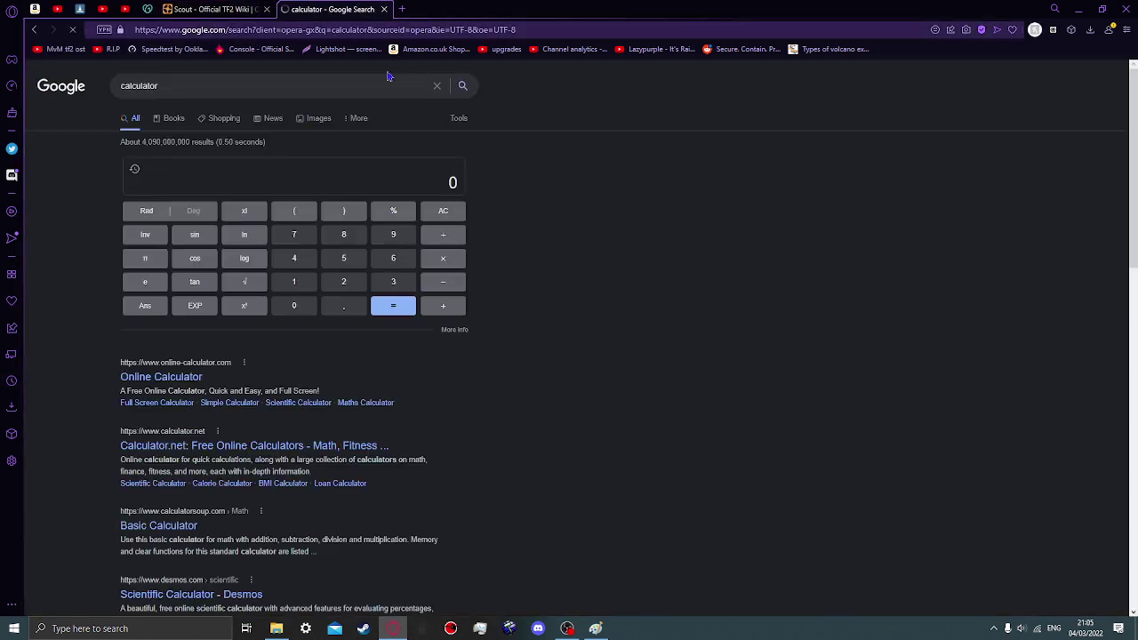
left_click(345, 236)
left_click(298, 306)
left_click(405, 218)
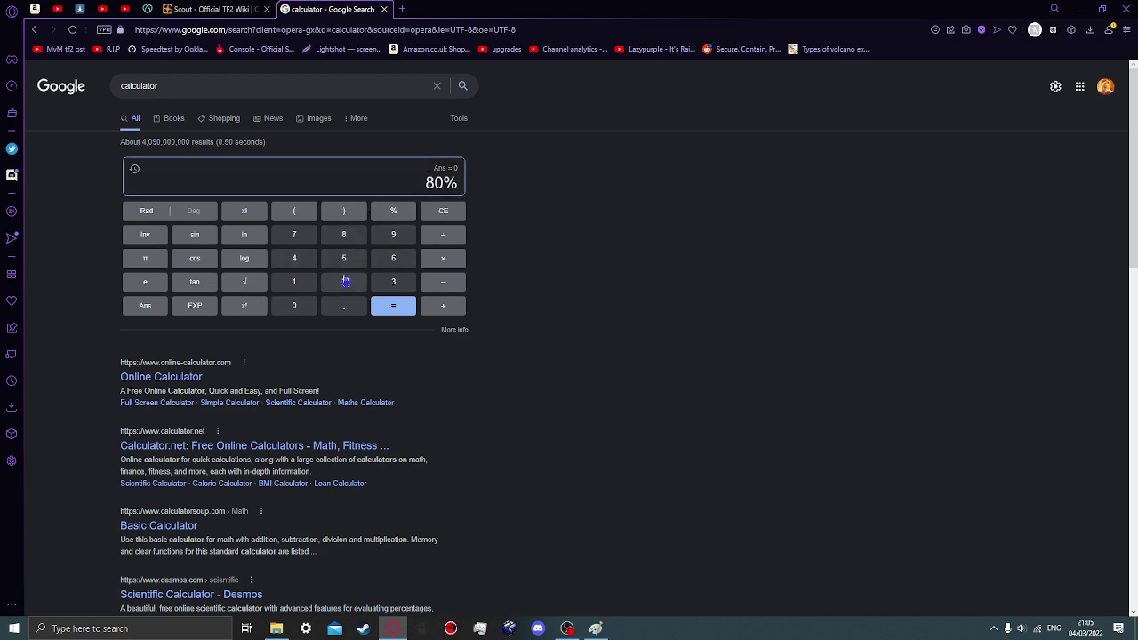
left_click(344, 235)
left_click(400, 310)
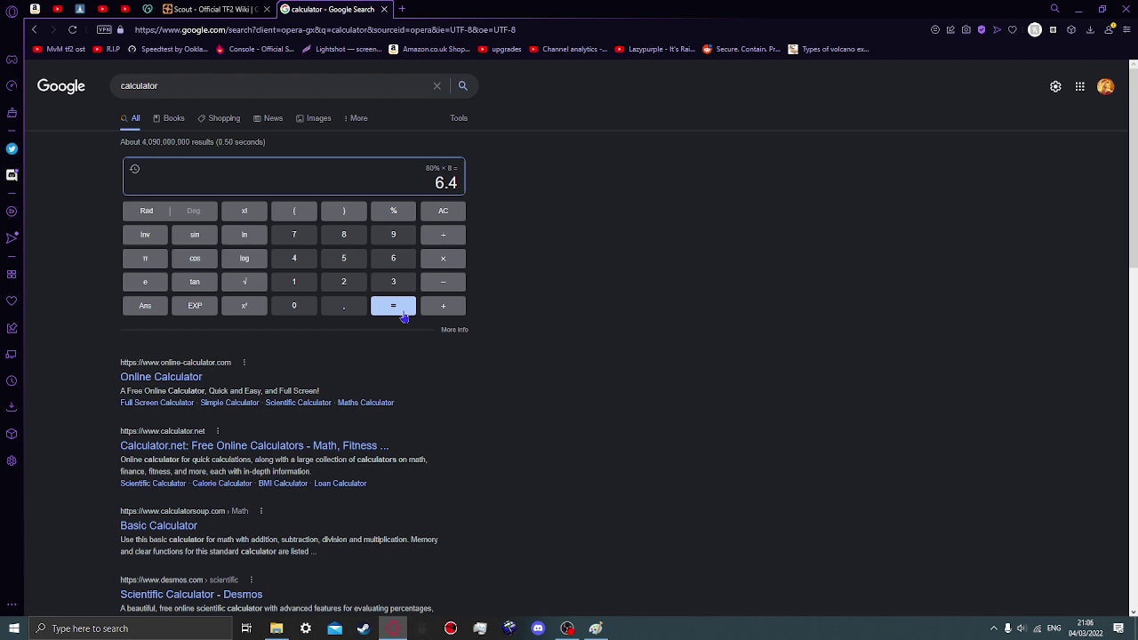
Calculate 85% of 8 in the online calculator
left_click(347, 238)
left_click(345, 263)
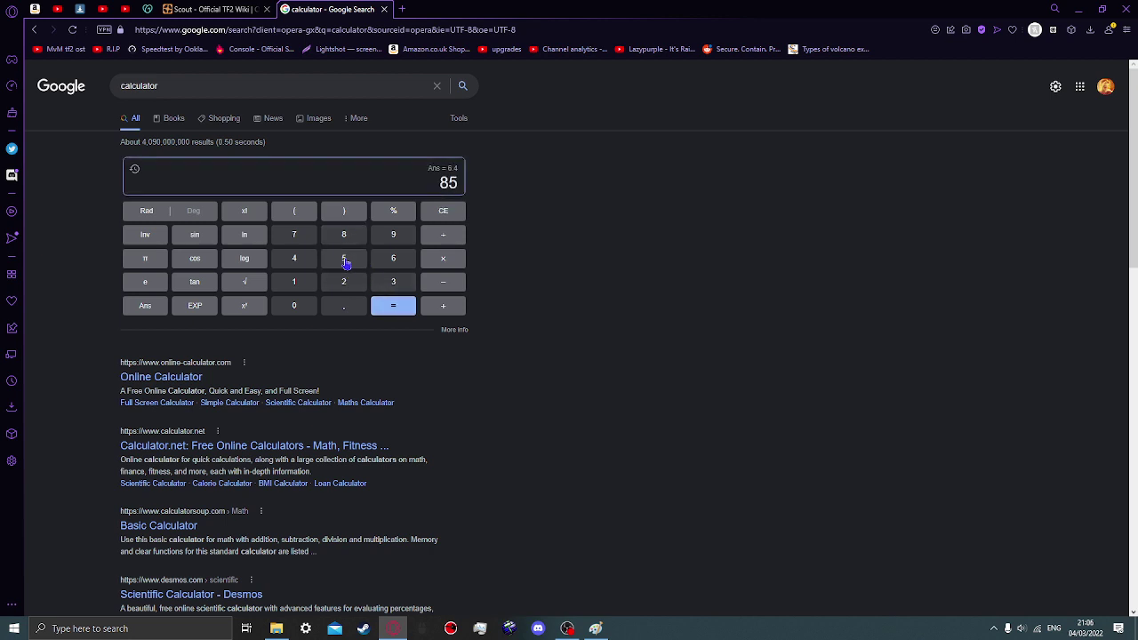
left_click(400, 217)
left_click(349, 240)
left_click(400, 313)
Calculate 75% of 8 in the online calculator
left_click(305, 238)
left_click(343, 260)
left_click(397, 215)
key("asterisk")
left_click(362, 233)
left_click(392, 307)
Switch to Paint and add the text "25% less bleed damage" below "no random critical hits" in the negative attributes list
mouse_move(597, 631)
left_click(596, 632)
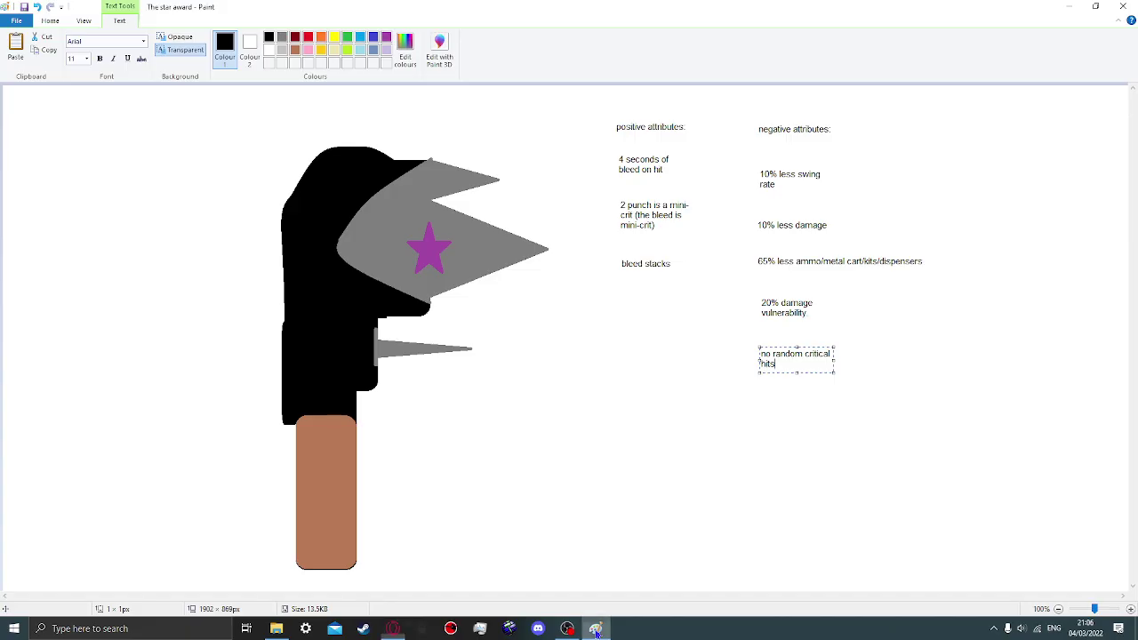
left_click(759, 400)
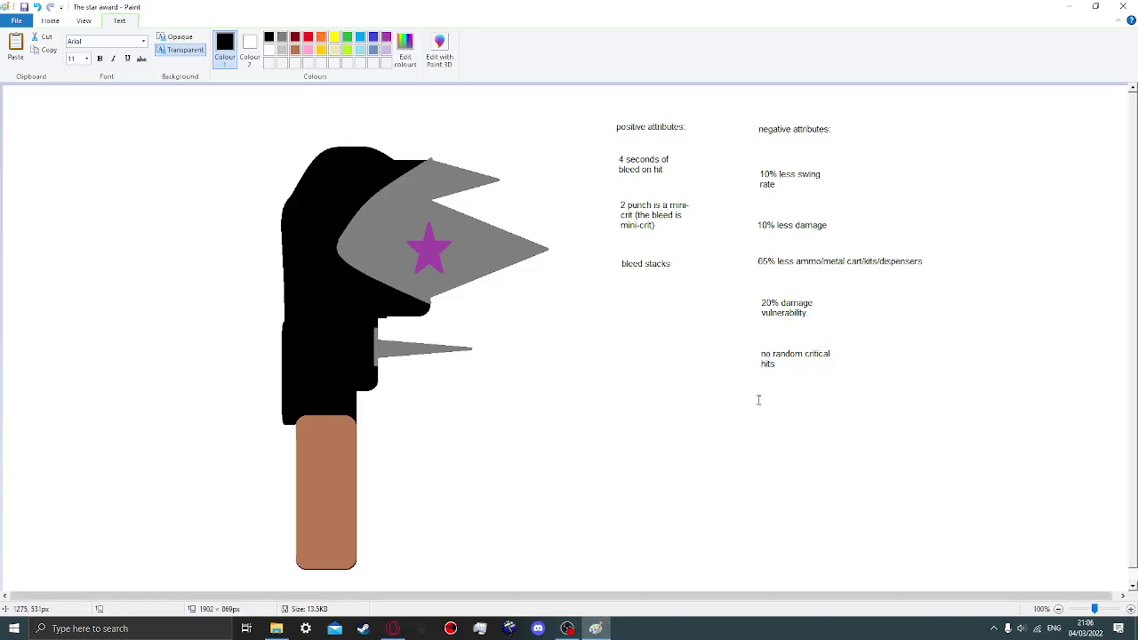
left_click(758, 400)
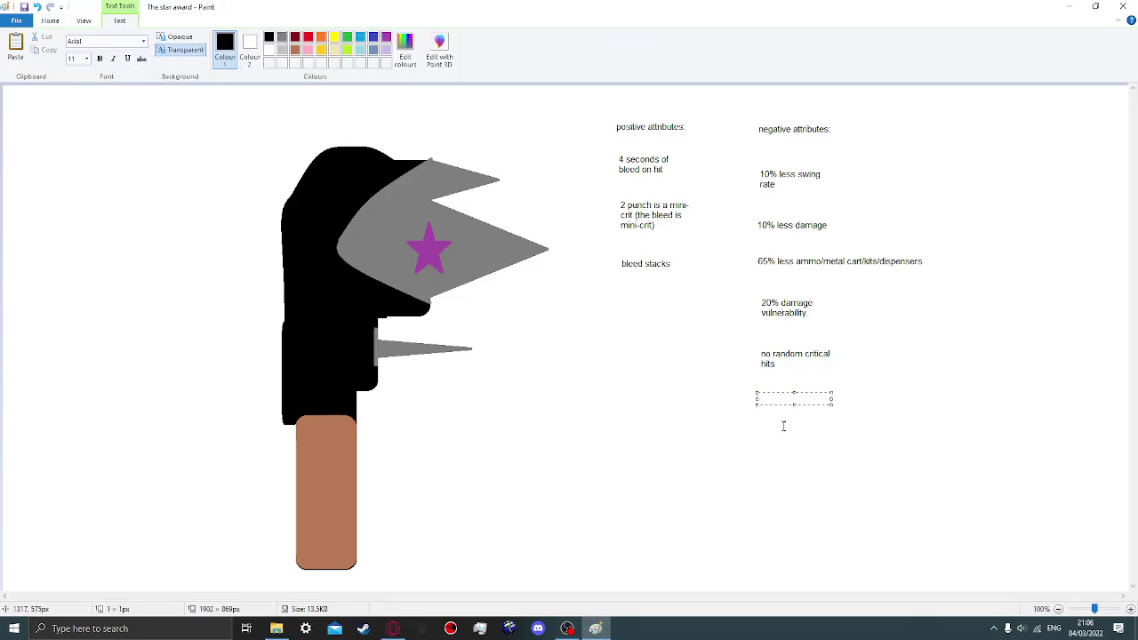
type("5")
type("amage")
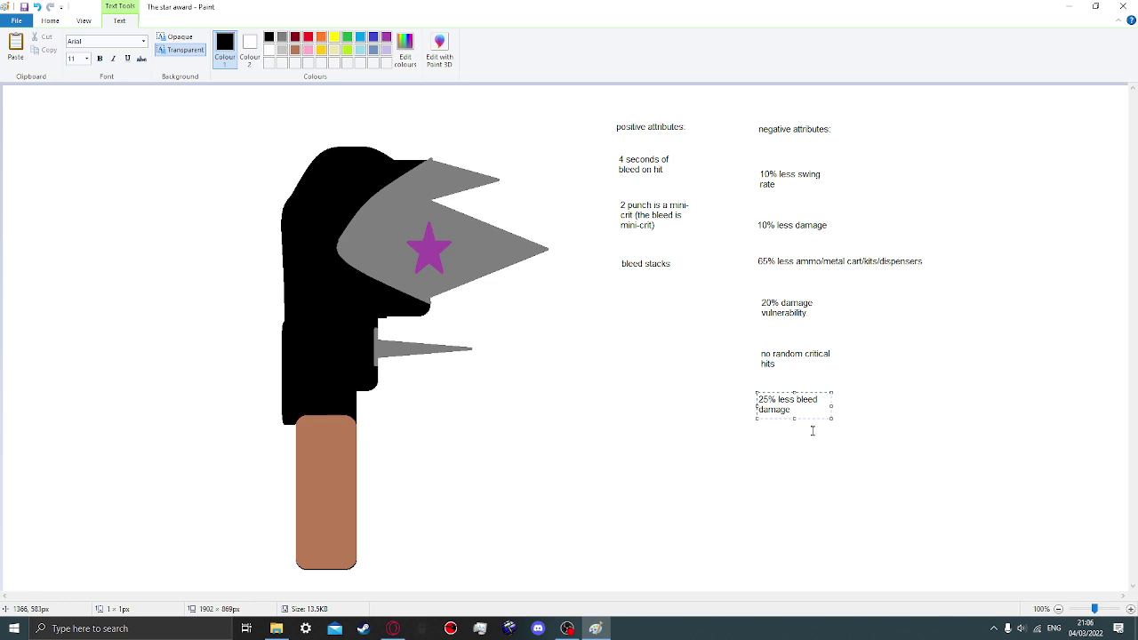
left_click(661, 430)
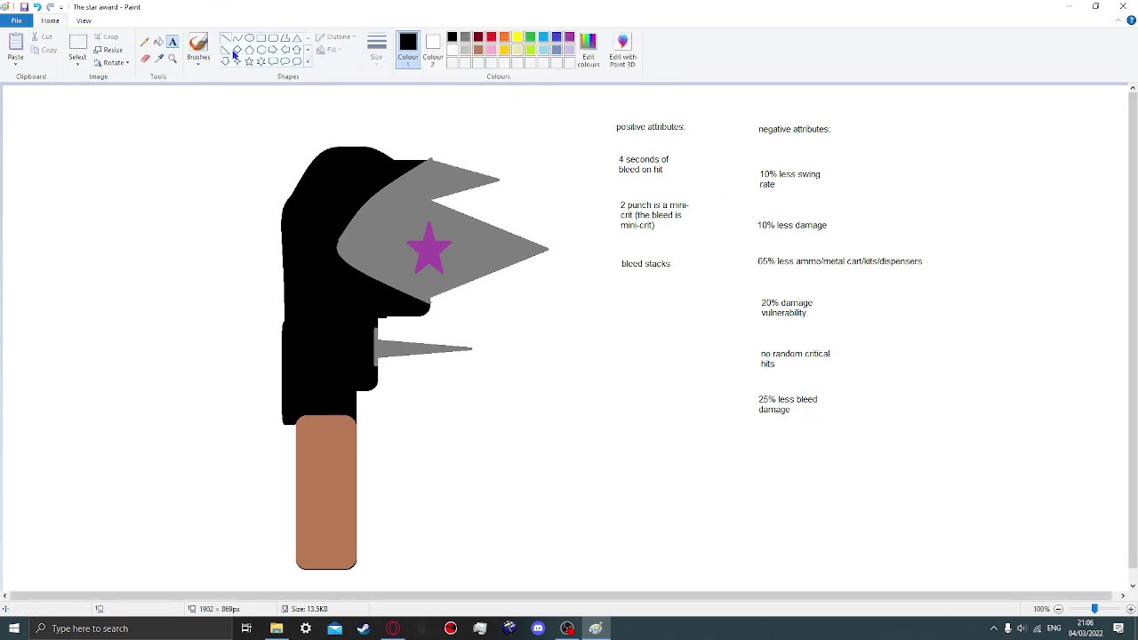
Frame the positive and negative attribute lists in separate black rectangles, the negative one about 321 × 556 px, then save and close the drawing
left_click(262, 38)
left_click_drag(605, 107, 709, 283)
left_click_drag(747, 103, 936, 433)
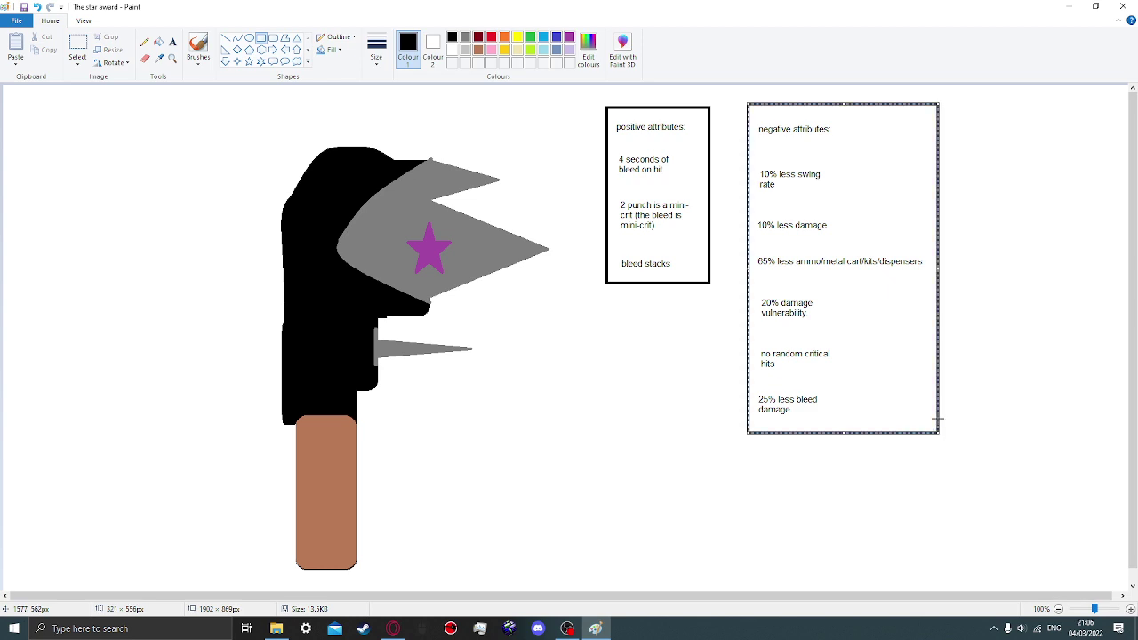
key("ctrl+s")
left_click(1122, 7)
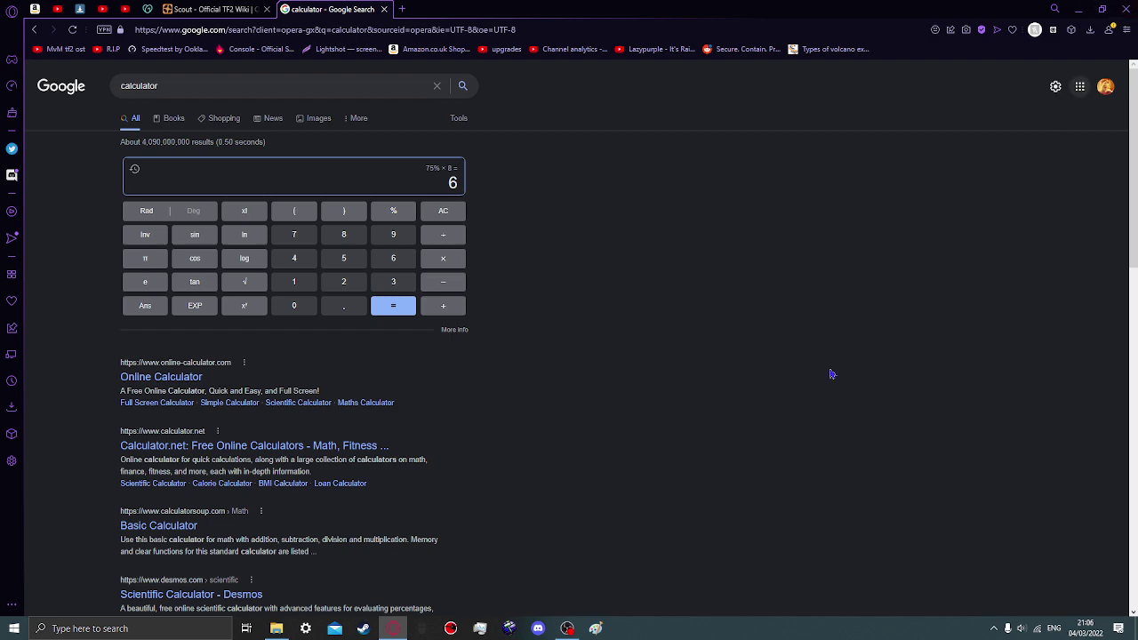
left_click(595, 628)
left_click(597, 629)
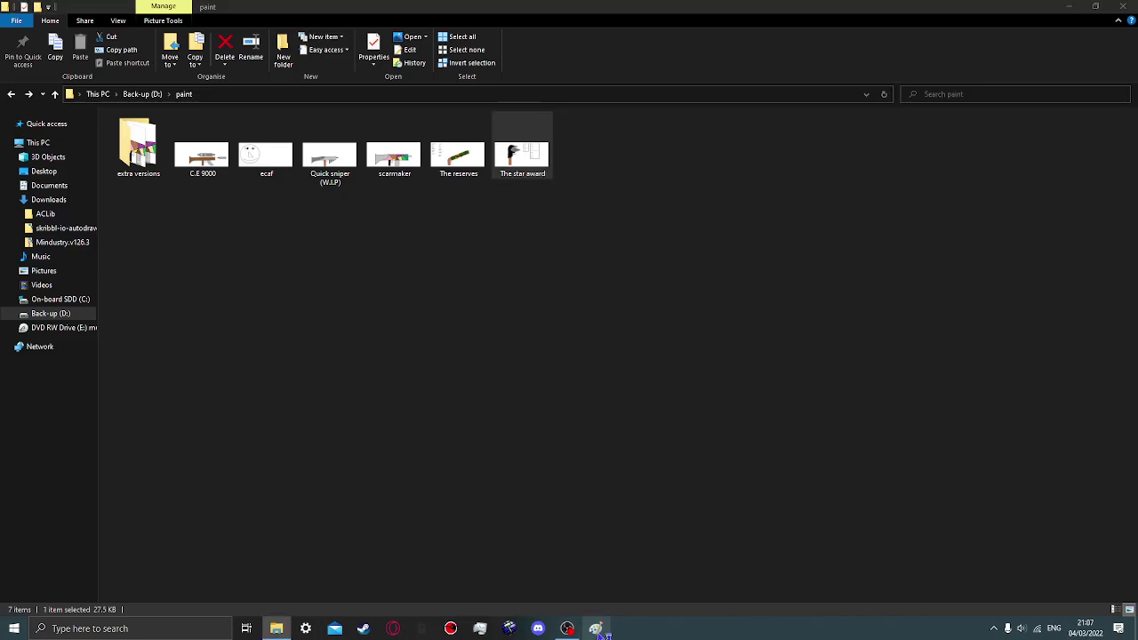
left_click(596, 628)
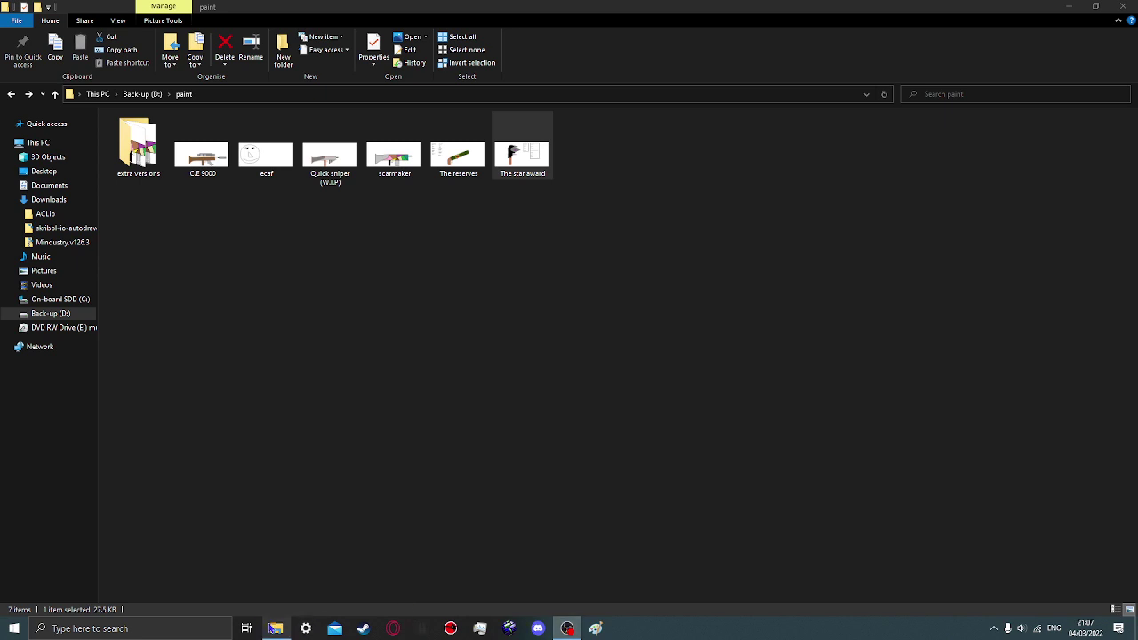
Switch to the paint folder in File Explorer and view the C.E 9000 drawing
left_click(276, 628)
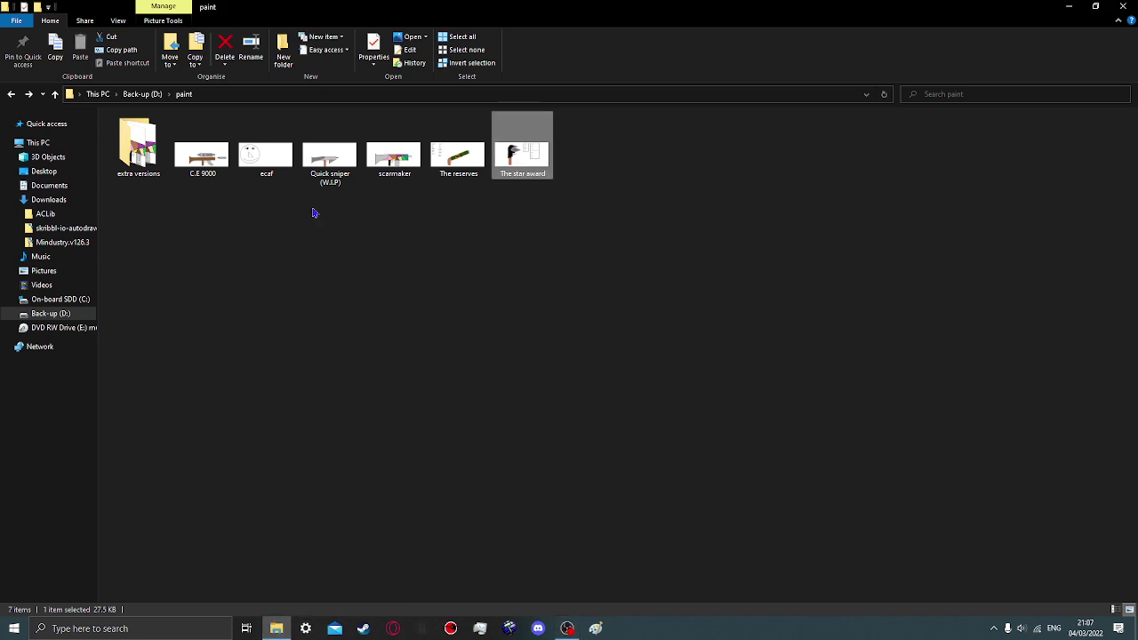
left_click(214, 164)
double_click(216, 165)
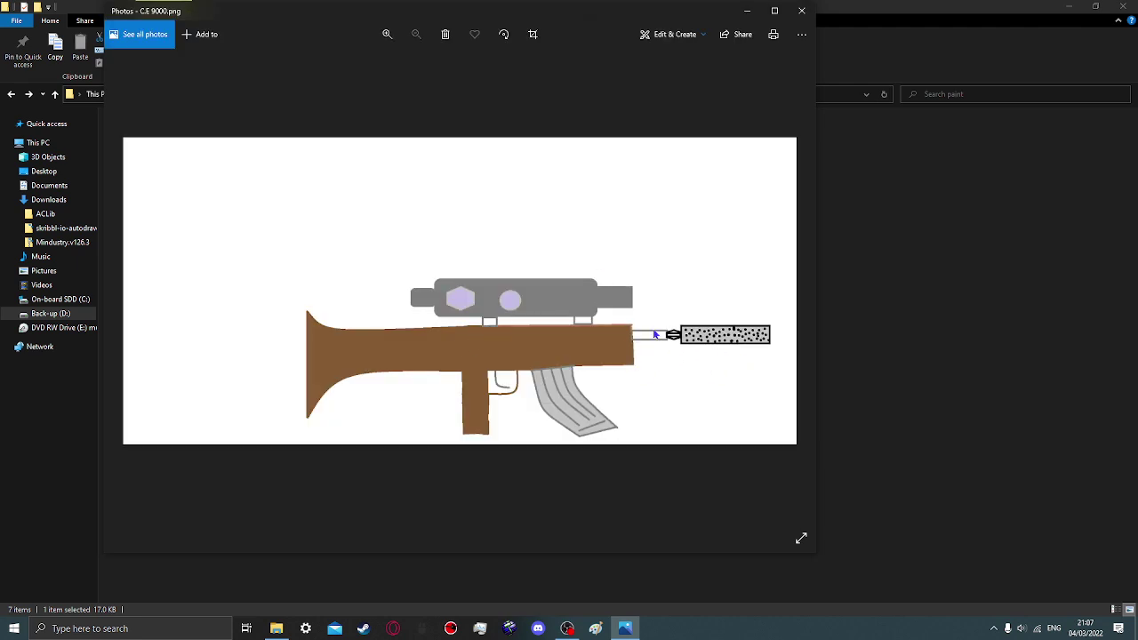
left_click(801, 10)
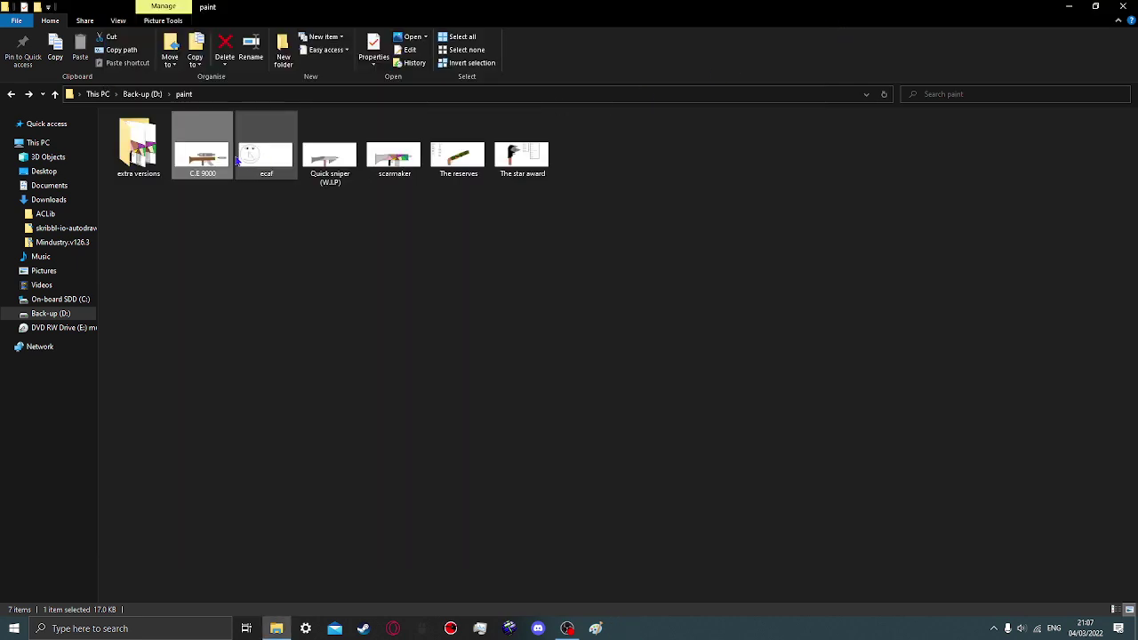
Create a folder named "scrap" in the paint folder and move the C.E 9000 drawing into it
right_click(190, 153)
left_click(221, 140)
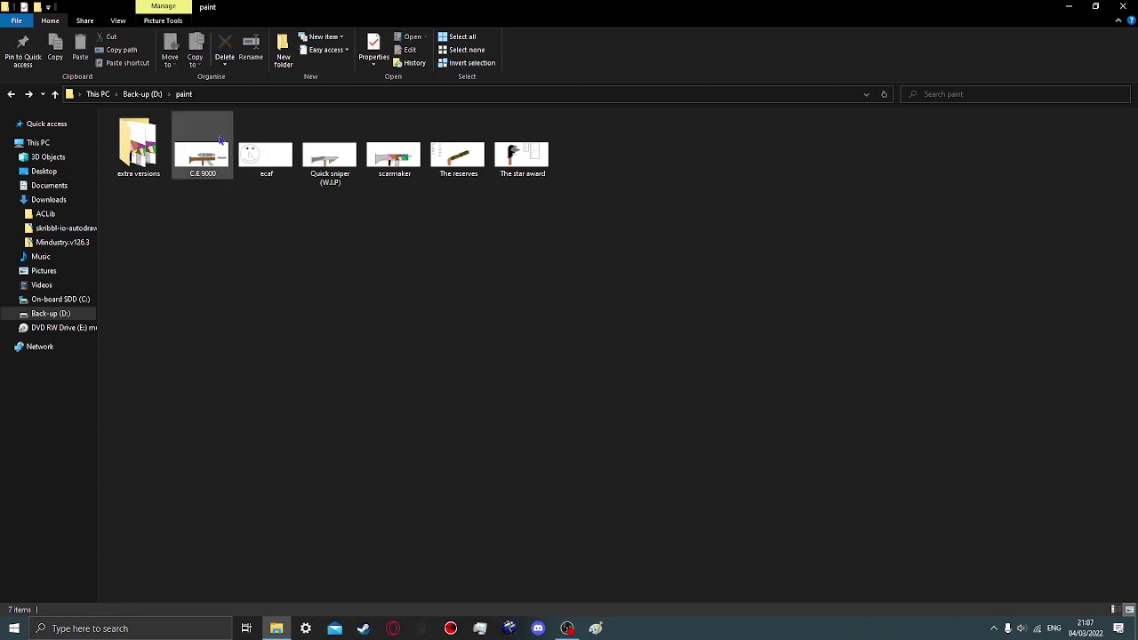
left_click(40, 7)
type("scrap")
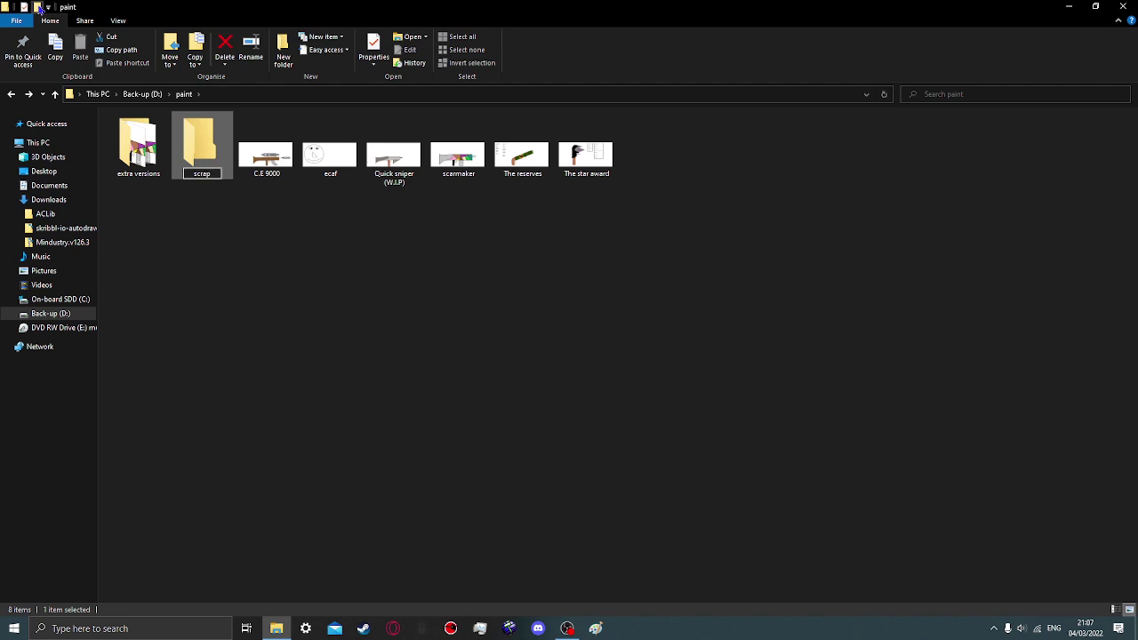
left_click_drag(280, 142, 213, 148)
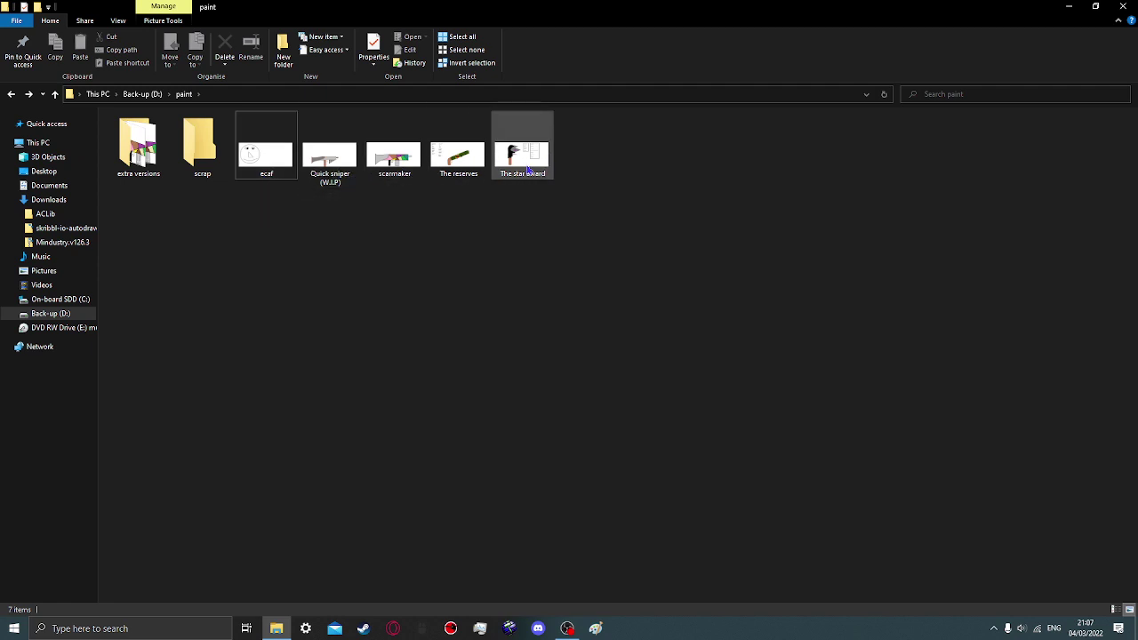
Create a folder named "done" in the paint folder and move The star award drawing into it
left_click(37, 7)
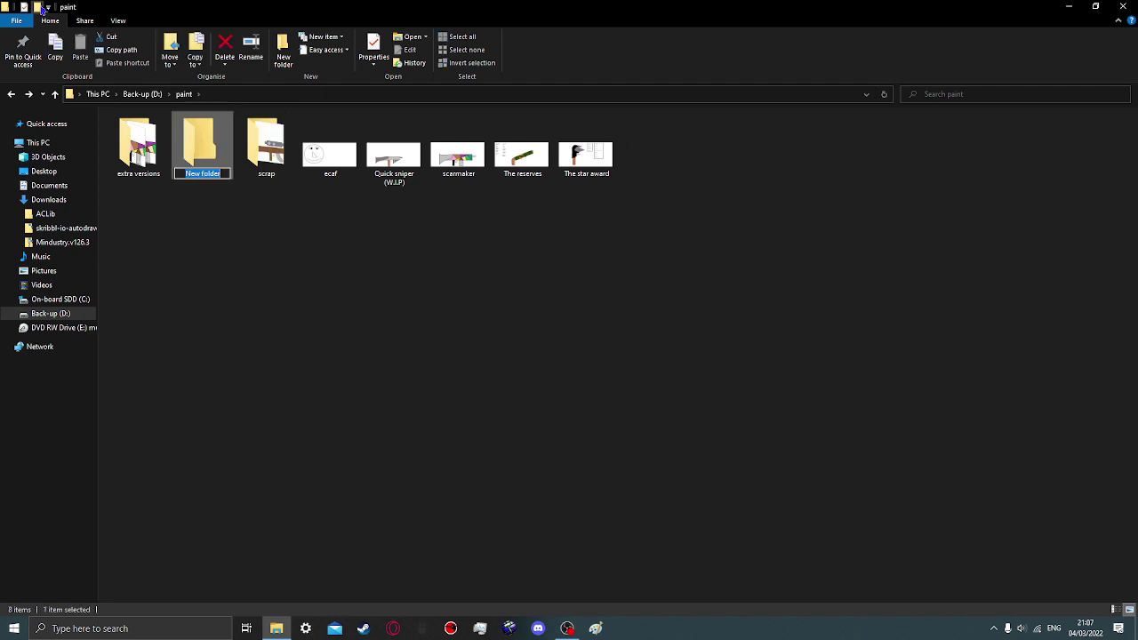
type("done")
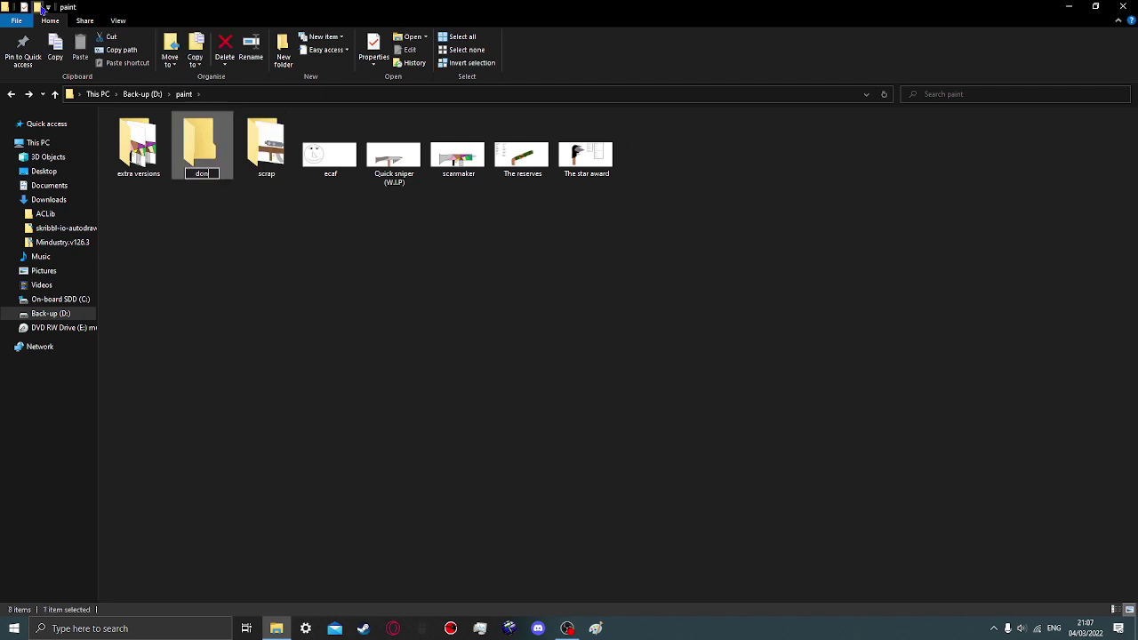
key("Return")
left_click_drag(587, 153, 136, 182)
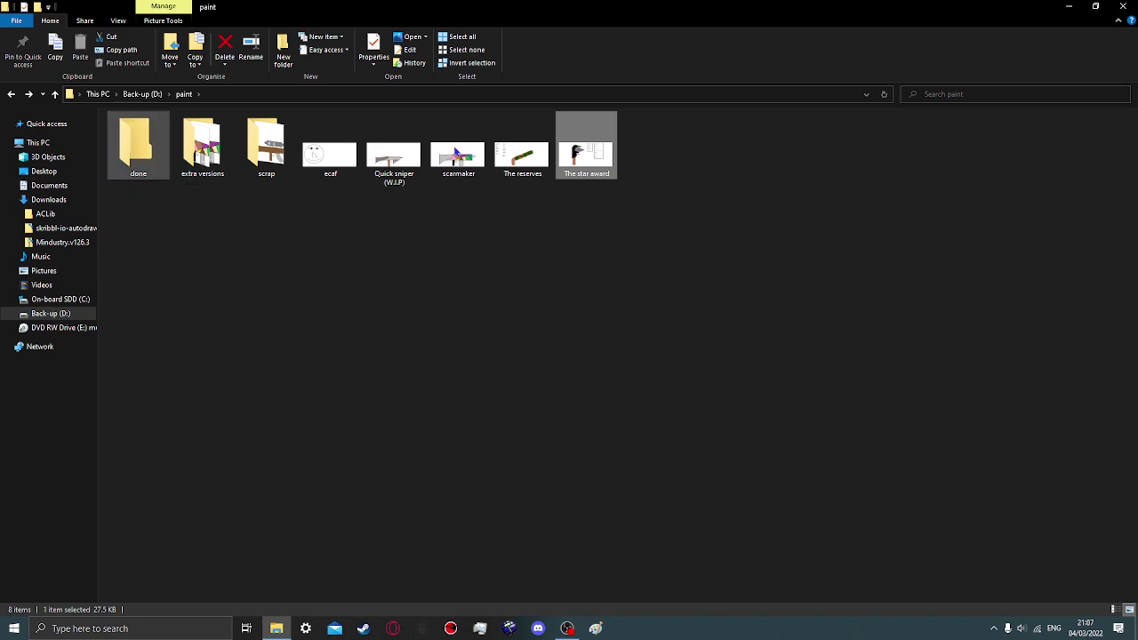
View The reserves drawing, close the preview and open the file in Paint for editing
double_click(525, 160)
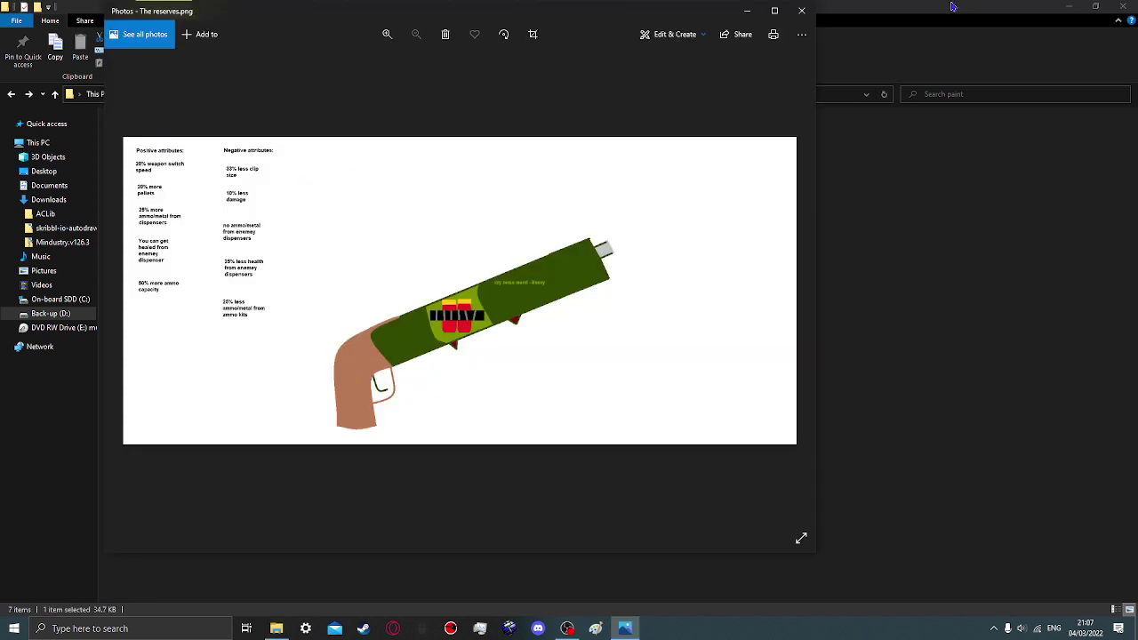
left_click(802, 10)
right_click(538, 148)
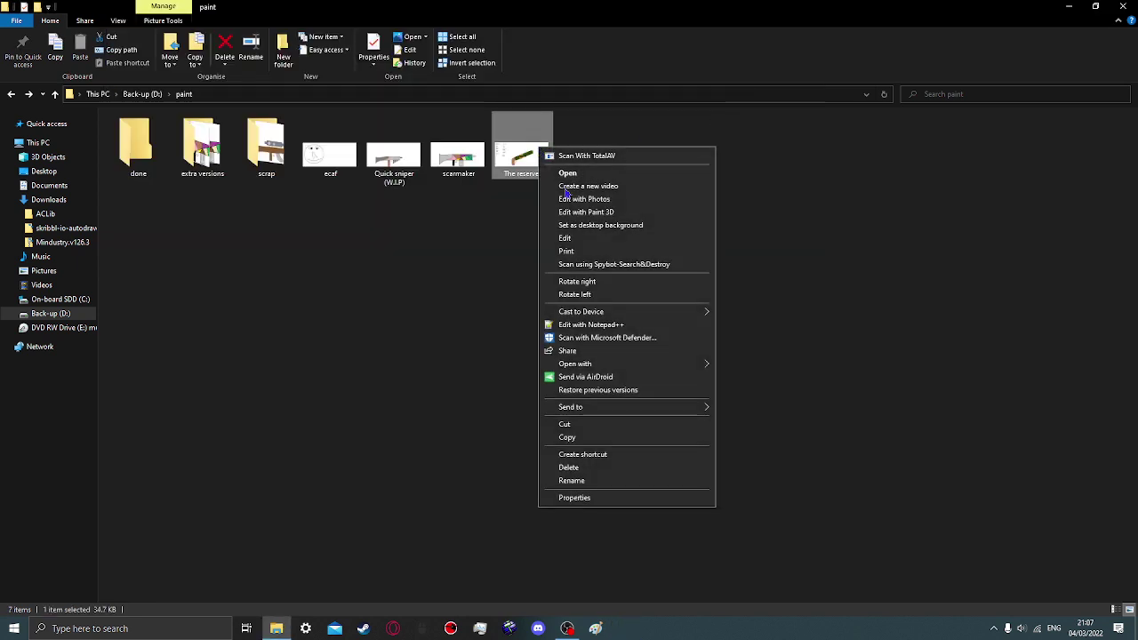
mouse_move(615, 366)
left_click(762, 379)
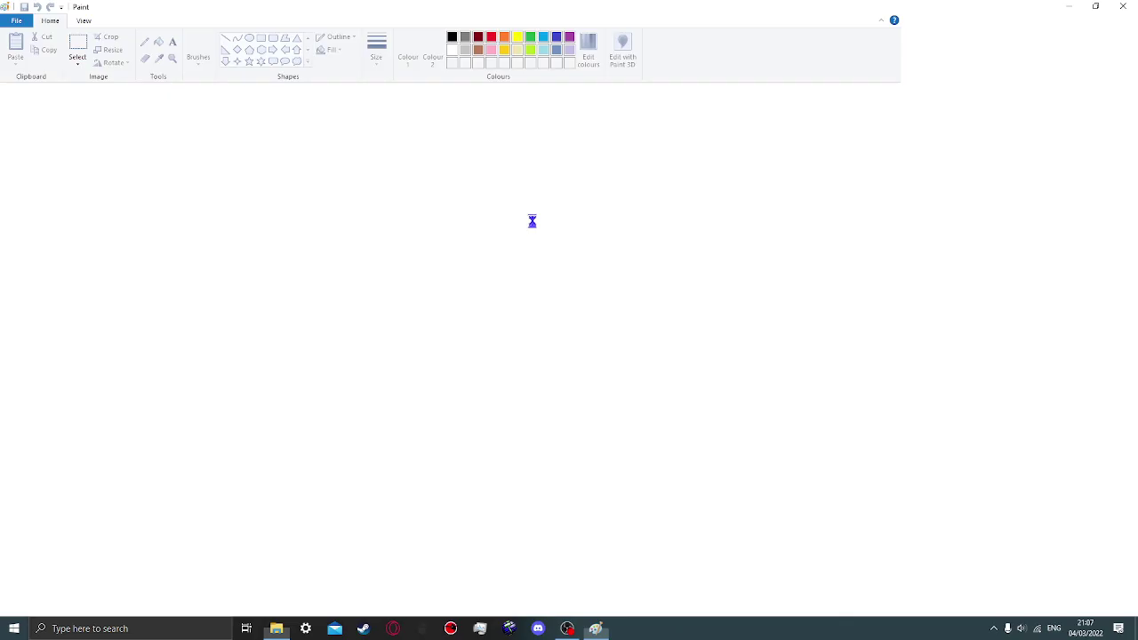
Frame The reserves' positive and negative attribute lists in separate black rectangles, save and close the drawing, and move the file into the done folder
left_click(261, 38)
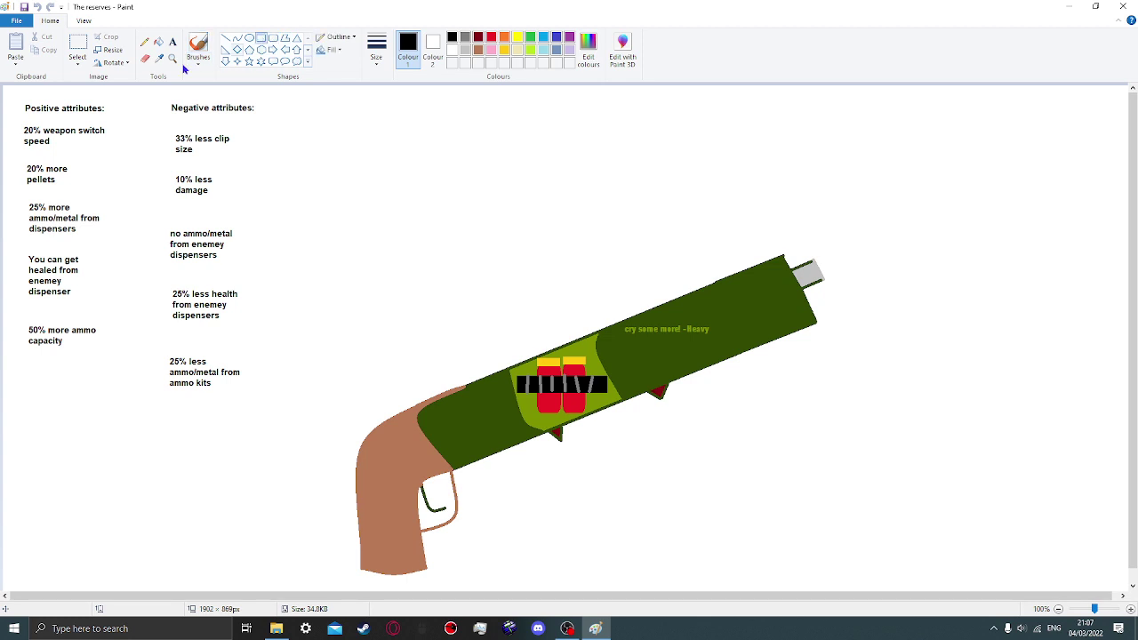
left_click_drag(14, 90, 115, 360)
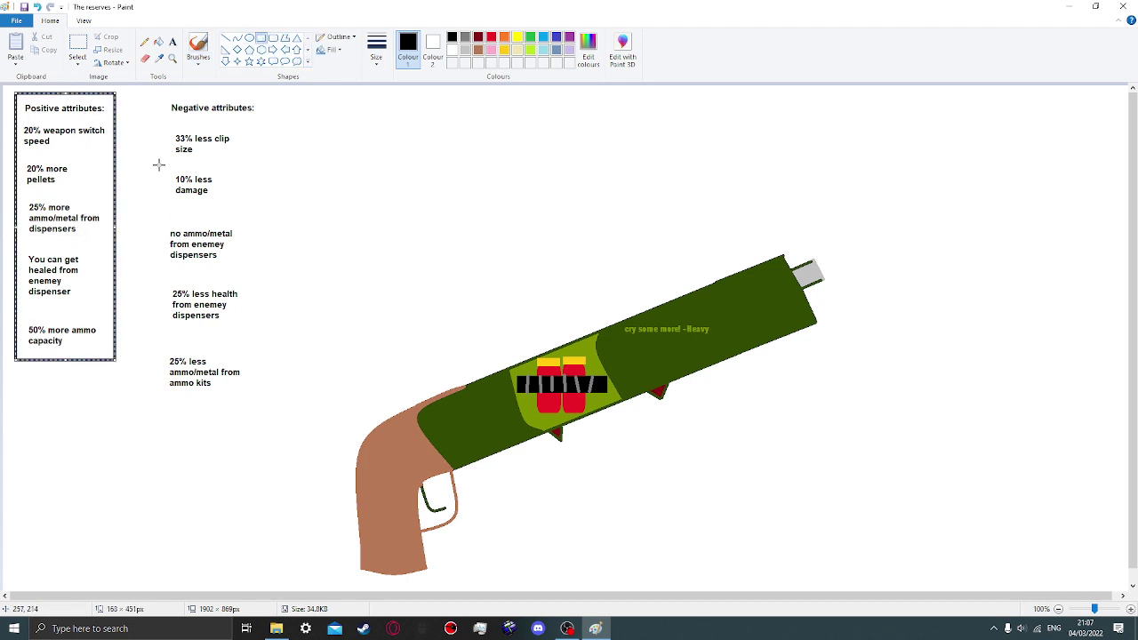
left_click_drag(163, 89, 262, 405)
left_click(1123, 6)
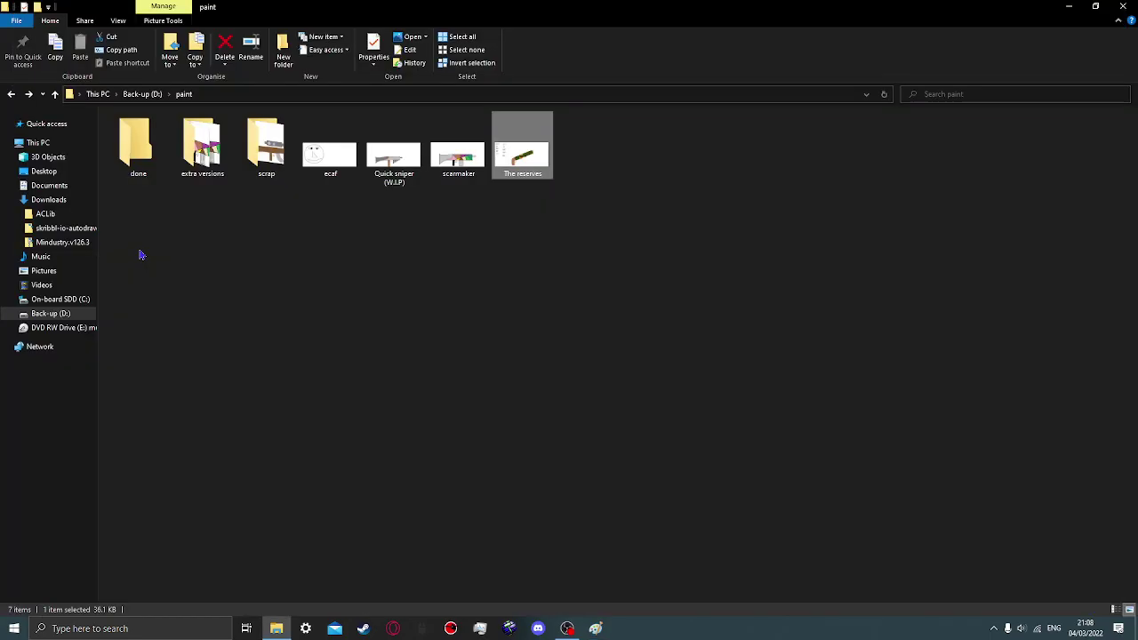
mouse_move(544, 152)
left_mouse_down()
mouse_move(536, 166)
mouse_move(138, 151)
left_mouse_up()
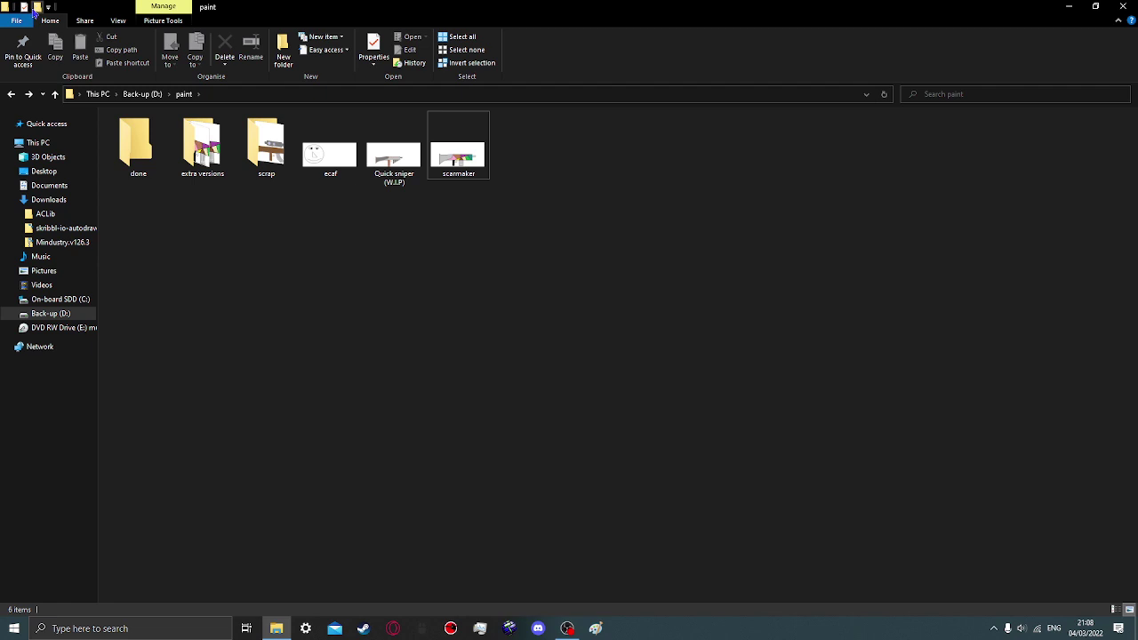
Transfer the ecaf image from the paint folder to Pictures, deleting the original, and open the Pictures folder
left_click(336, 174)
left_click_drag(336, 173, 60, 278)
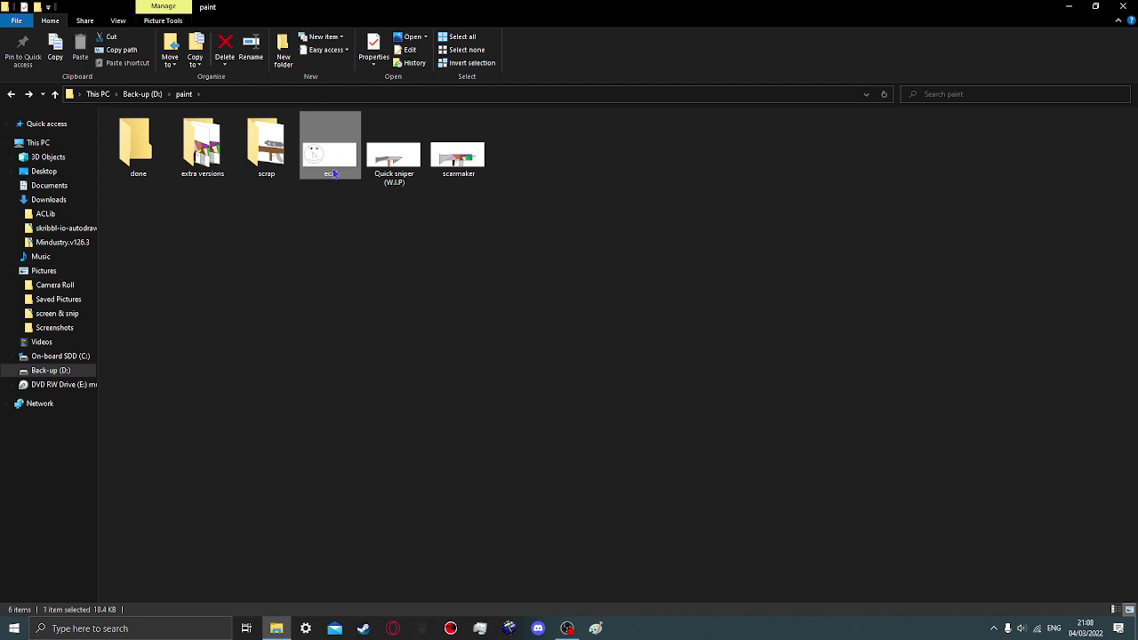
right_click(332, 174)
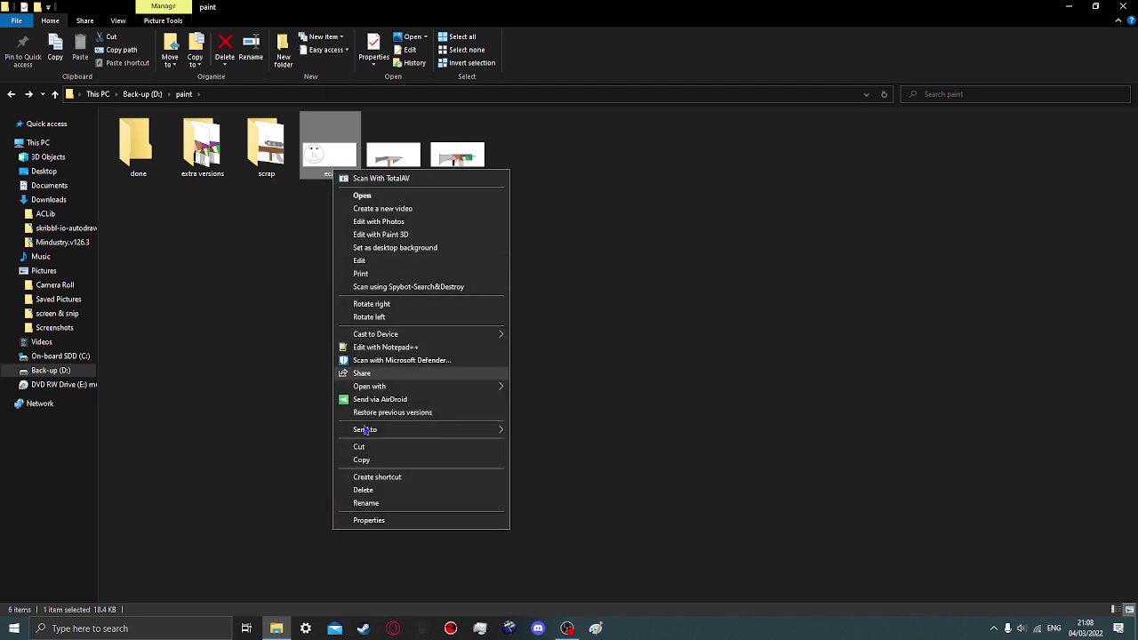
left_click(375, 491)
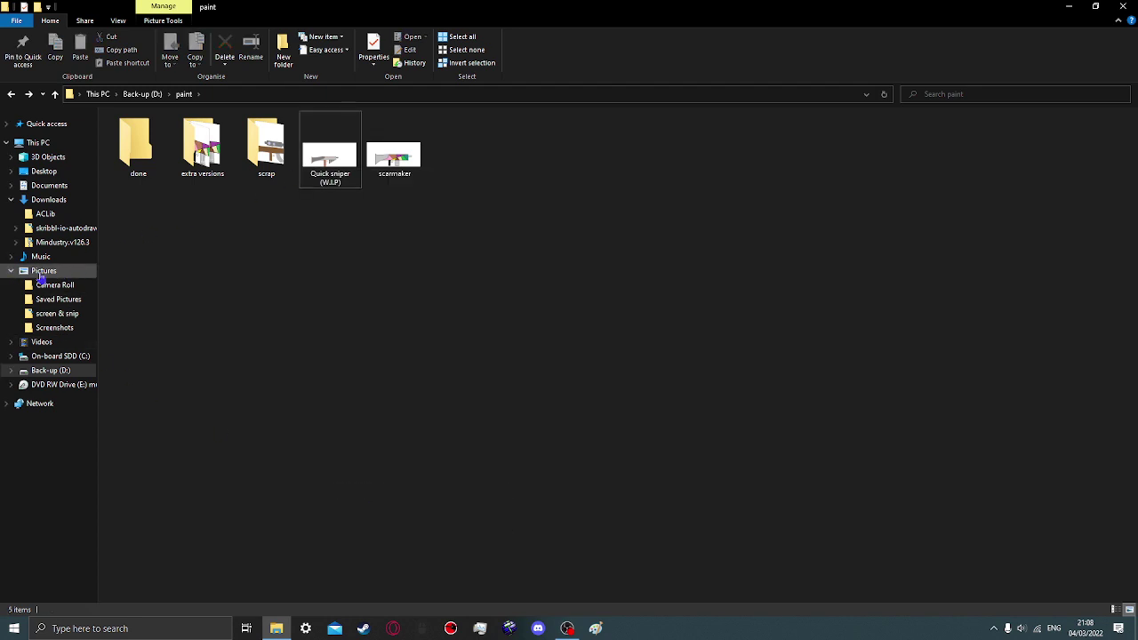
left_click(43, 271)
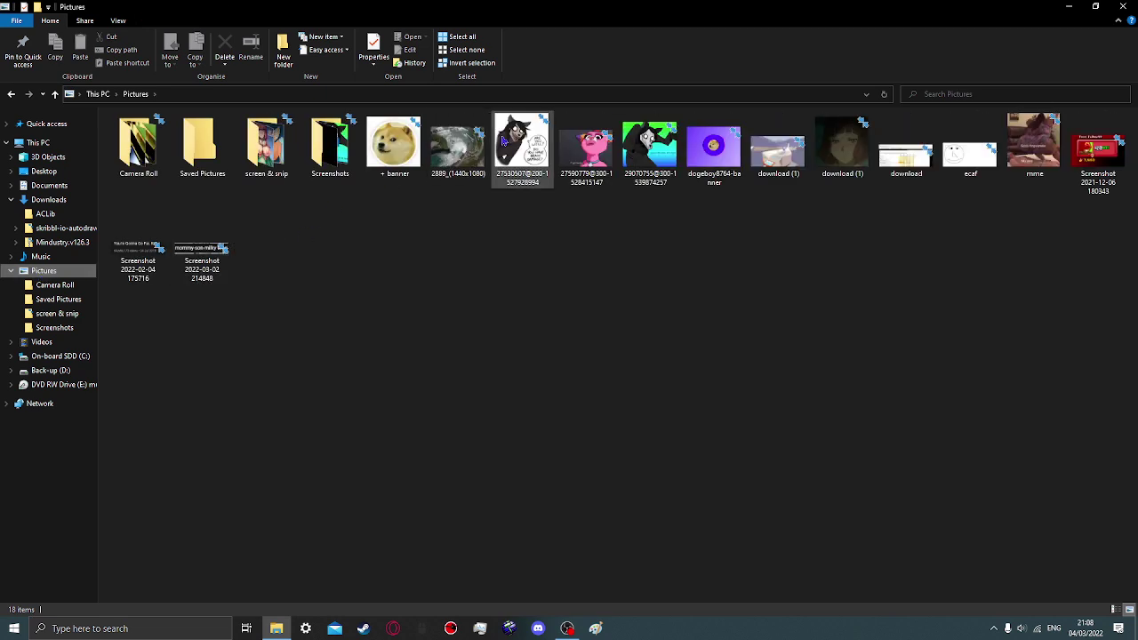
Close the Pictures folder and examine the deleted files in the recycle bin
left_click(1123, 6)
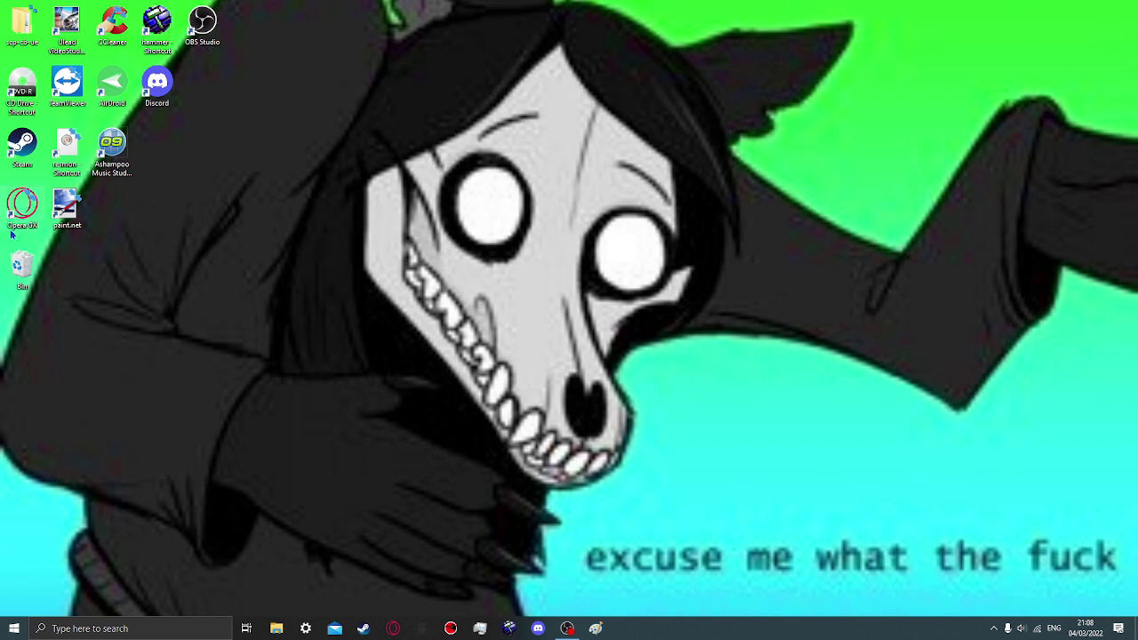
right_click(11, 257)
left_click(51, 294)
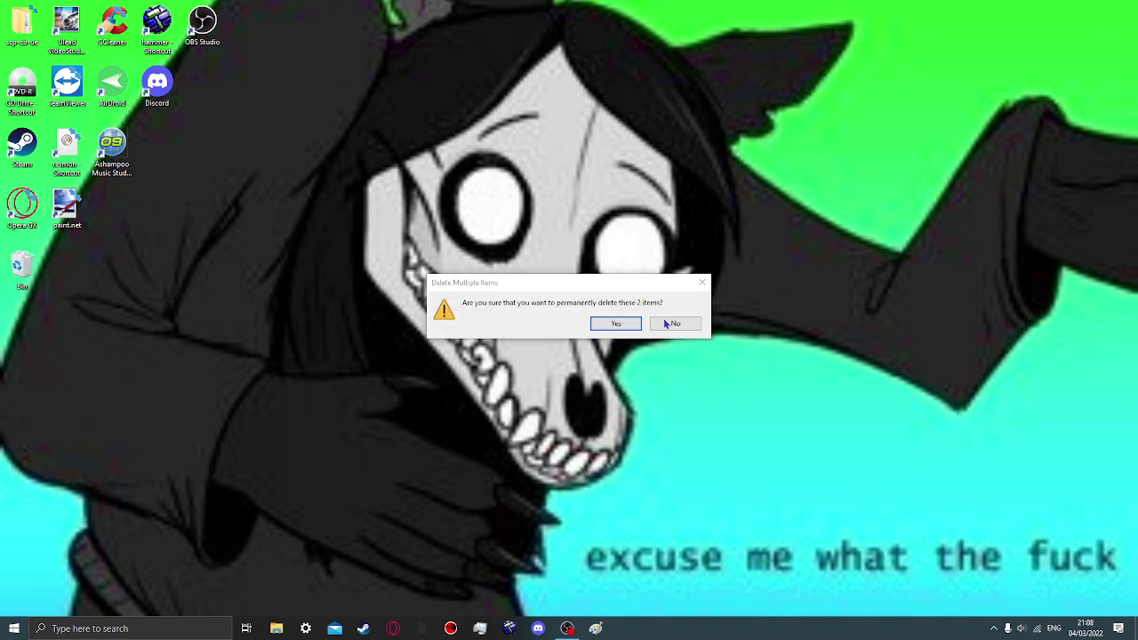
left_click(615, 323)
double_click(34, 281)
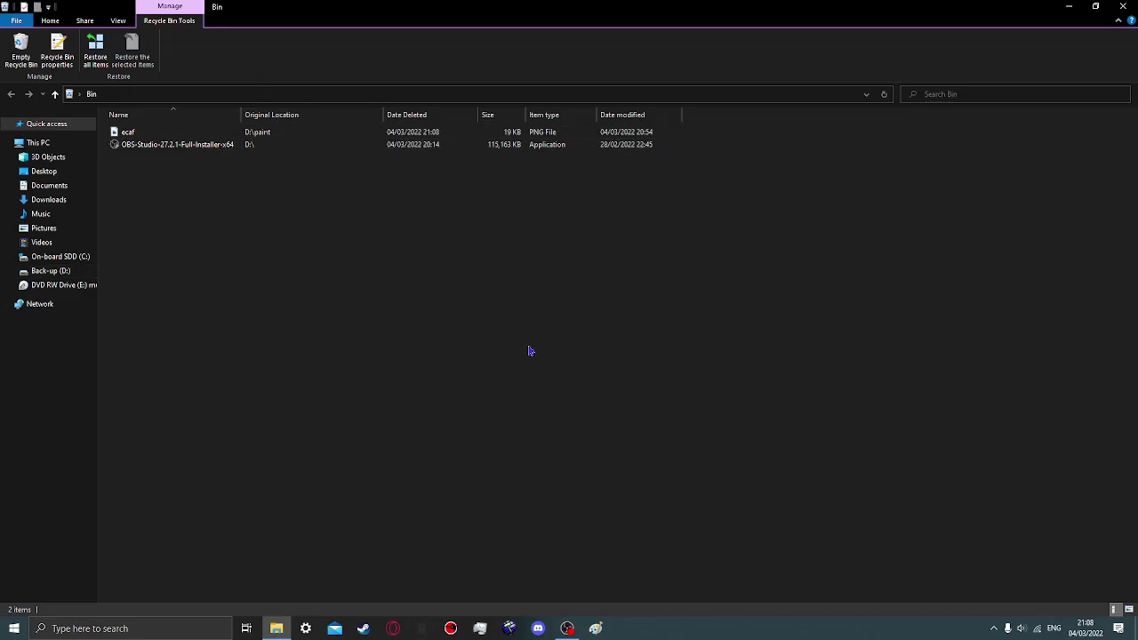
left_click(1122, 6)
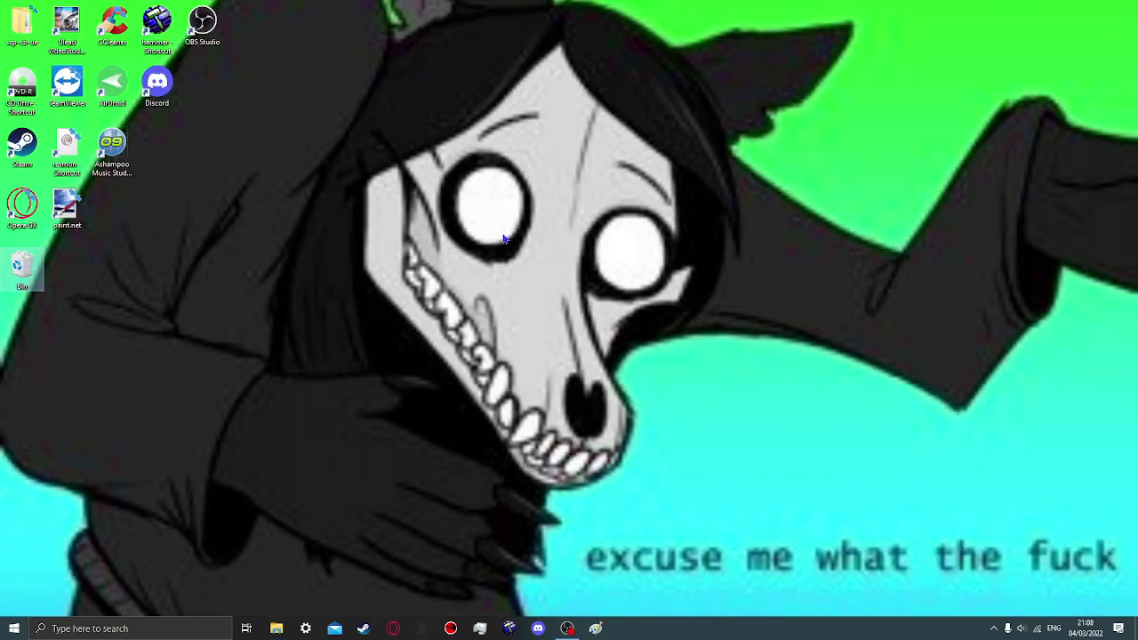
Empty the recycle bin, permanently deleting its contents
right_click(22, 283)
left_click(71, 319)
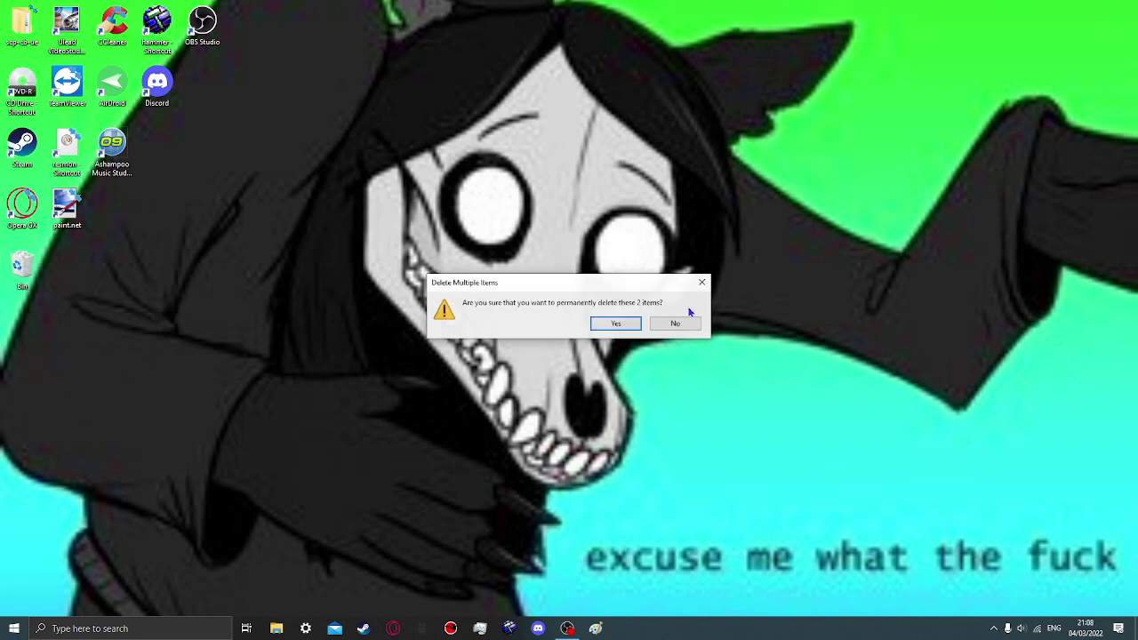
left_click(610, 322)
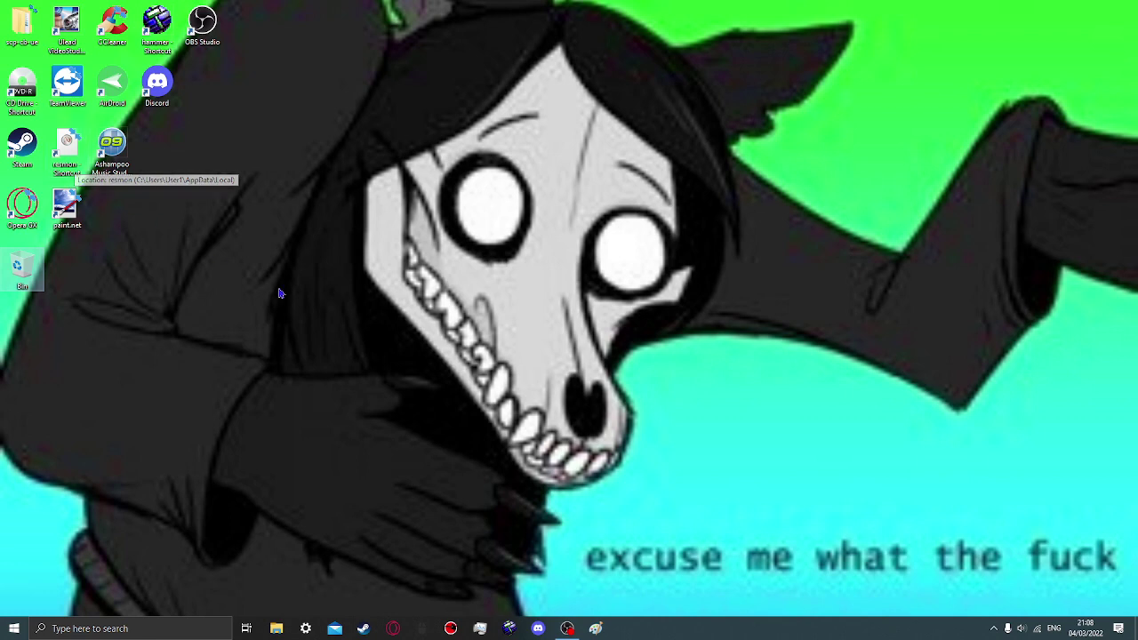
left_click(568, 625)
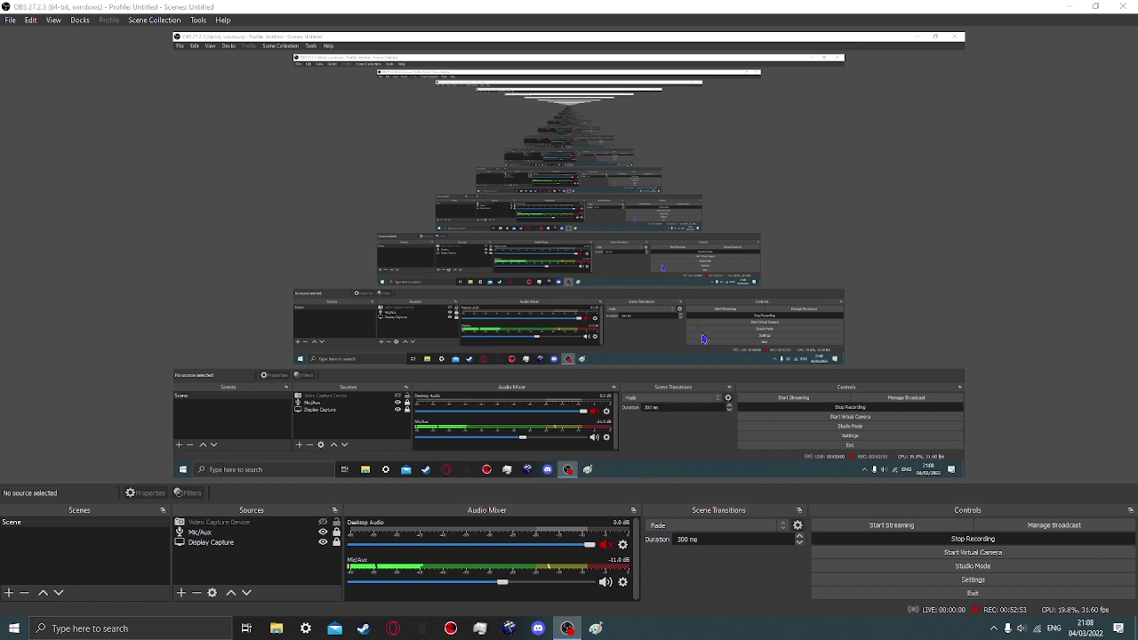
left_click(1076, 6)
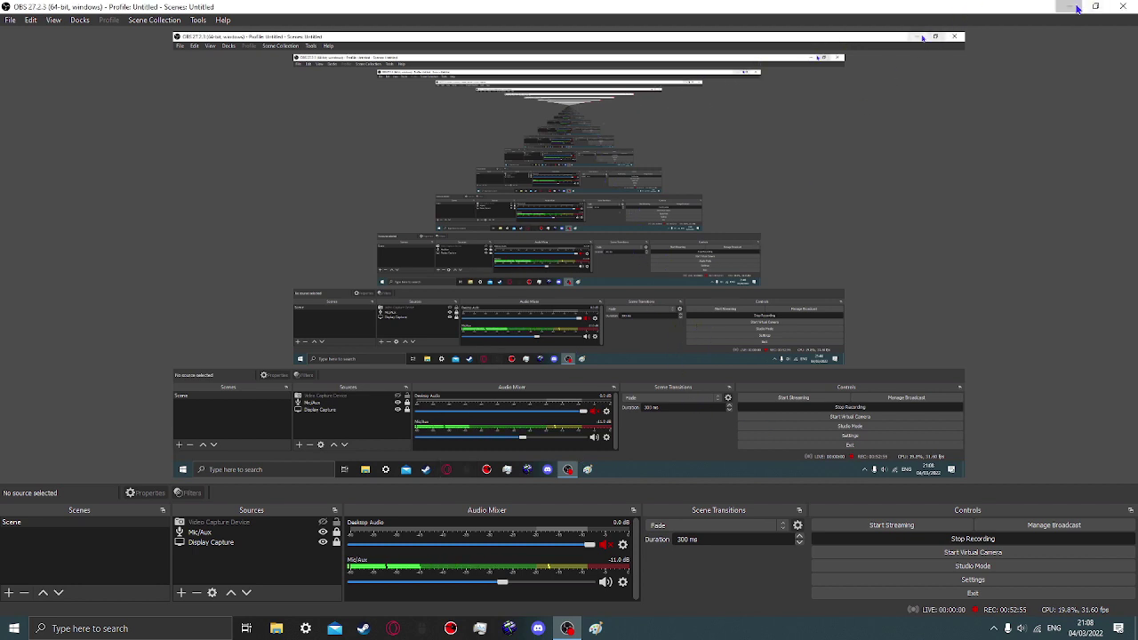
left_click(598, 626)
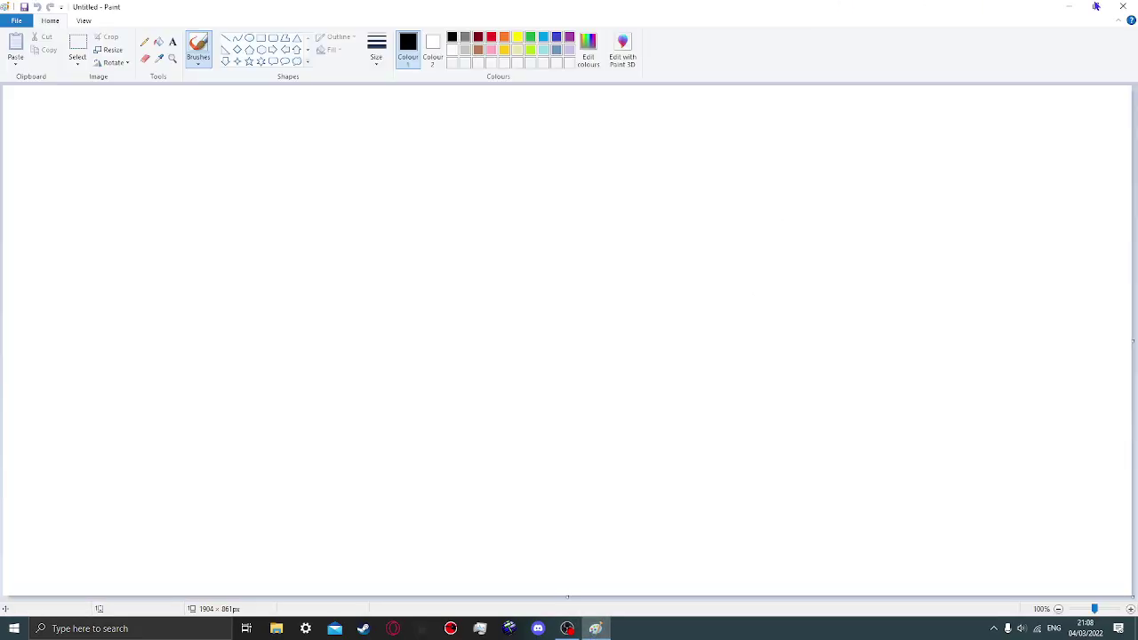
left_click(596, 629)
Open the paint folder on the Back-up (D:) drive and view the scarmaker and Quick sniper (W.I.P) drawings
left_click(278, 629)
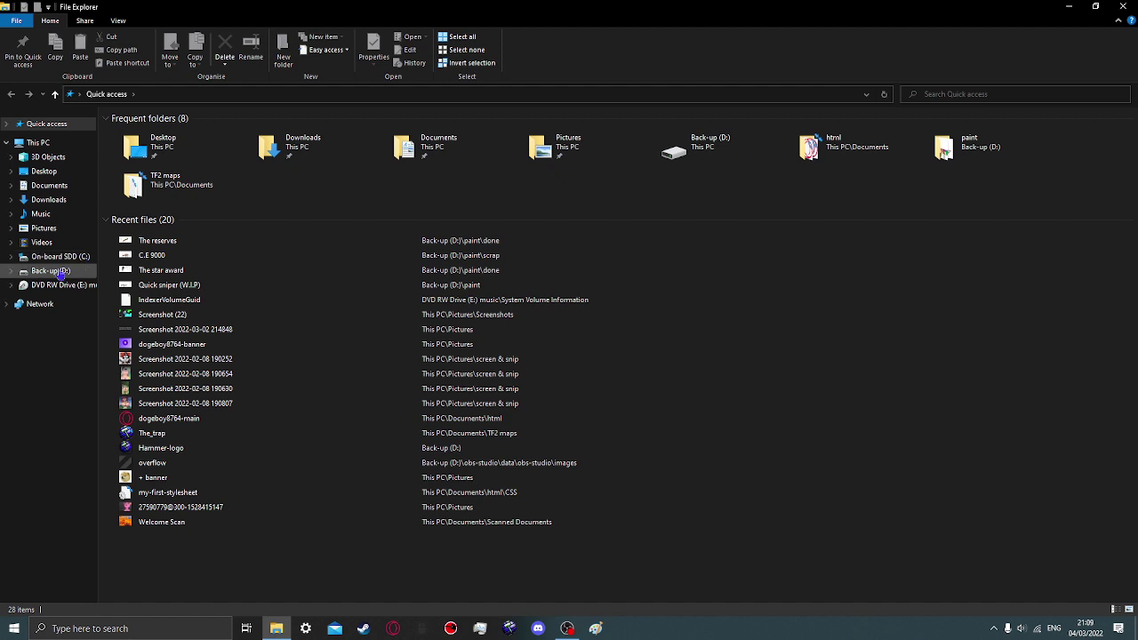
left_click(51, 270)
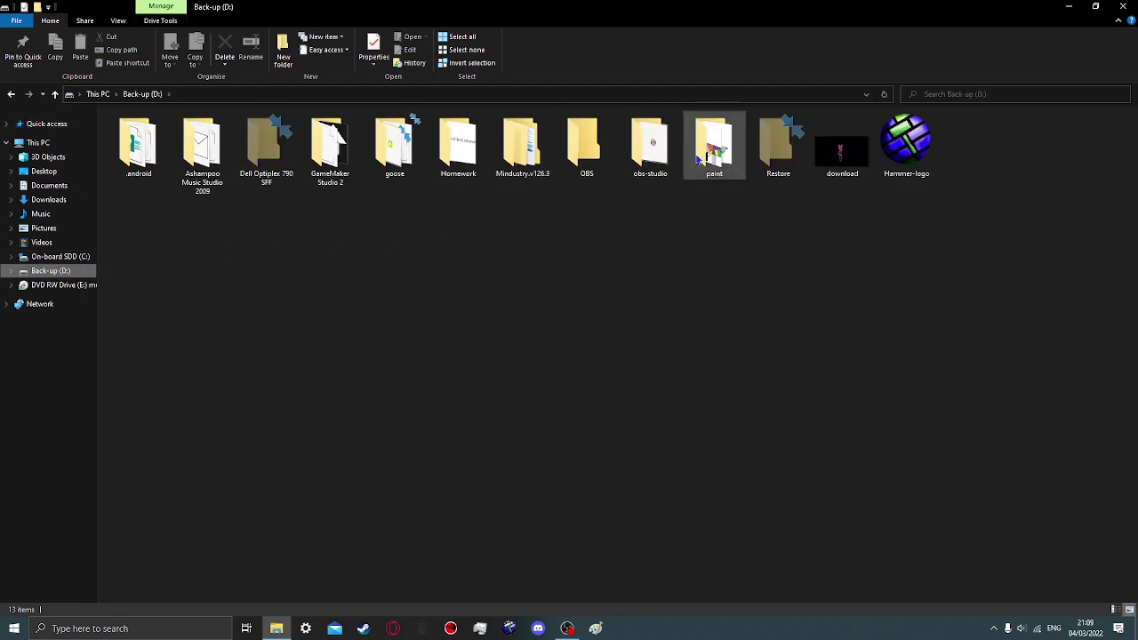
mouse_move(722, 164)
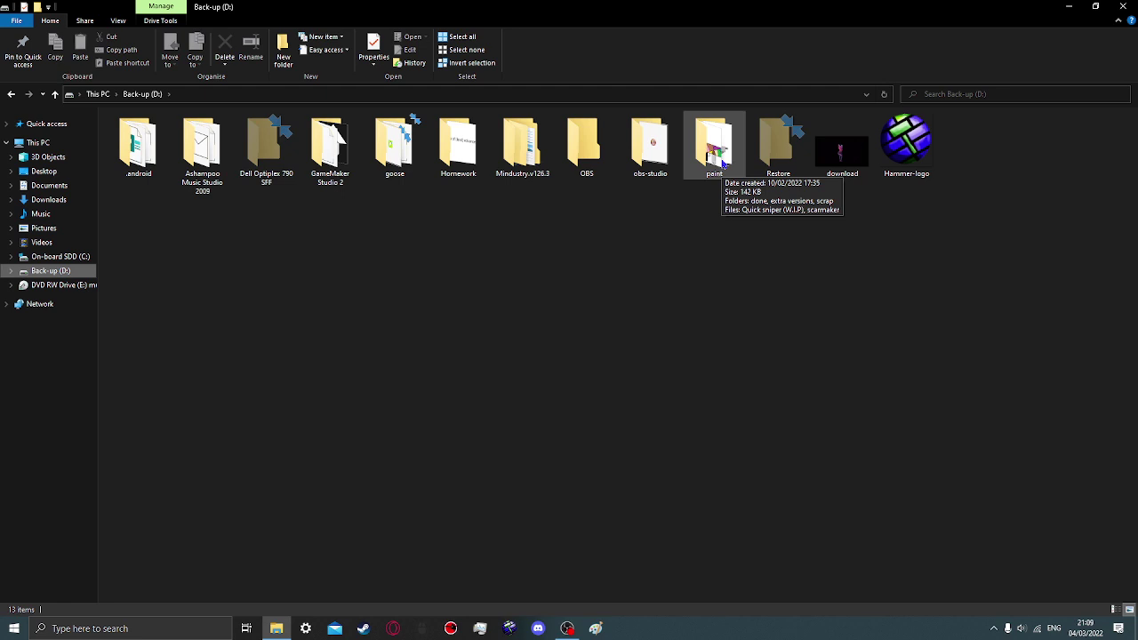
double_click(722, 164)
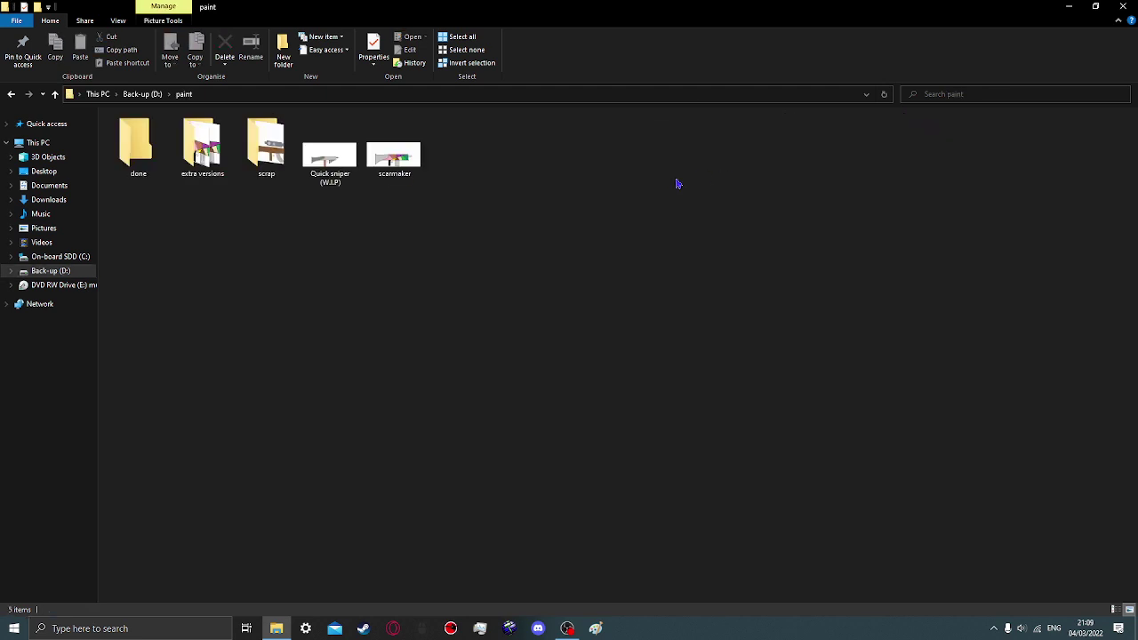
double_click(426, 172)
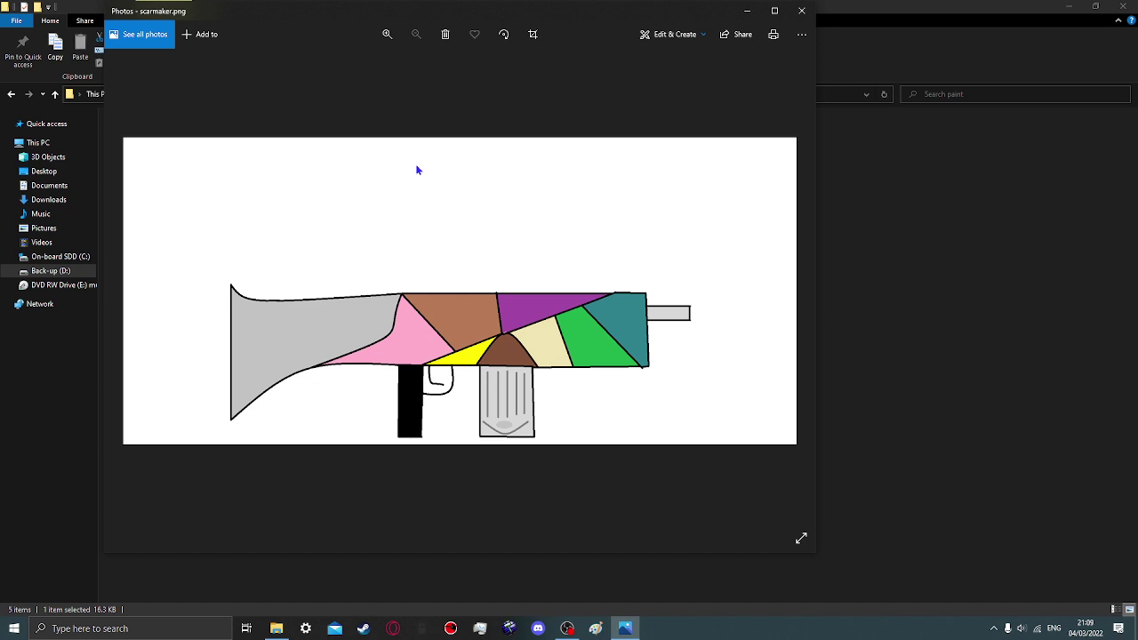
left_click(802, 11)
left_click(343, 129)
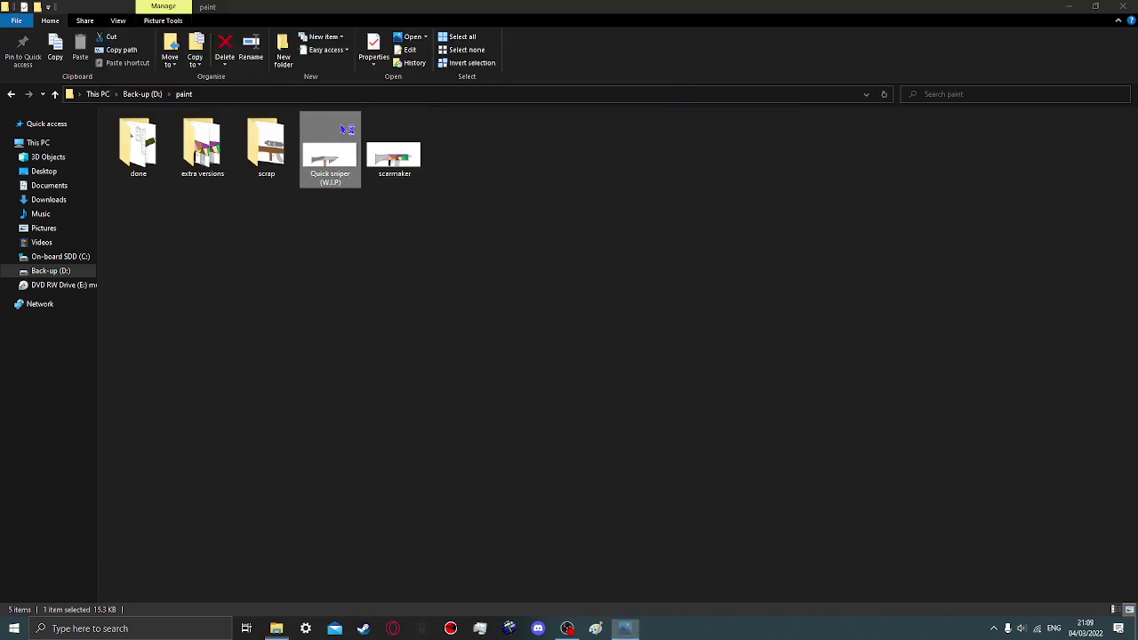
double_click(342, 129)
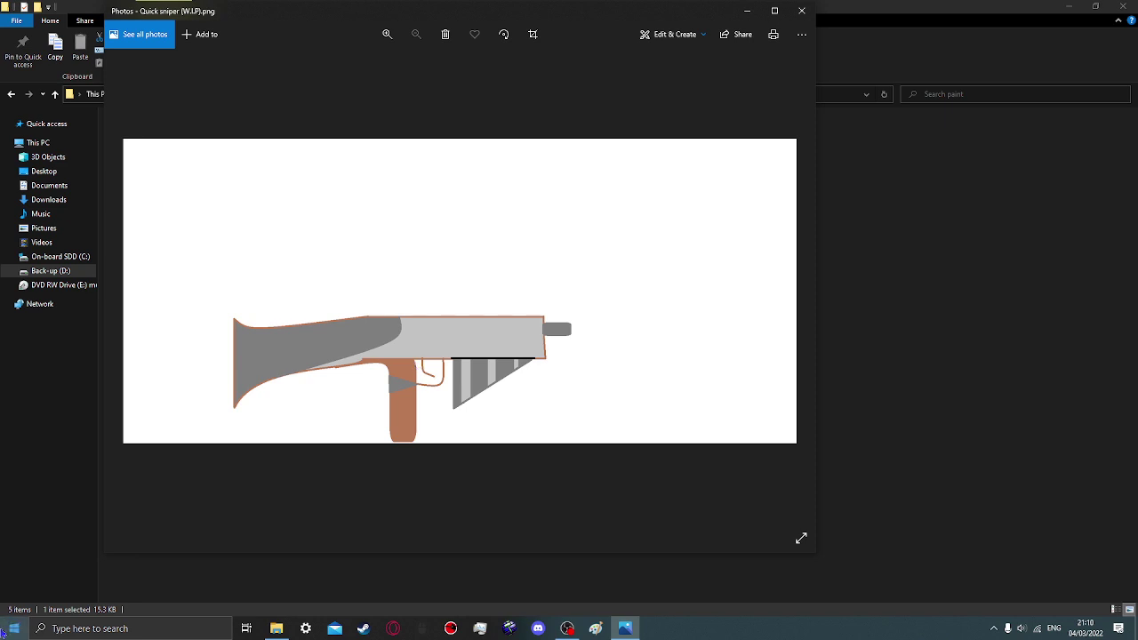
left_click(803, 12)
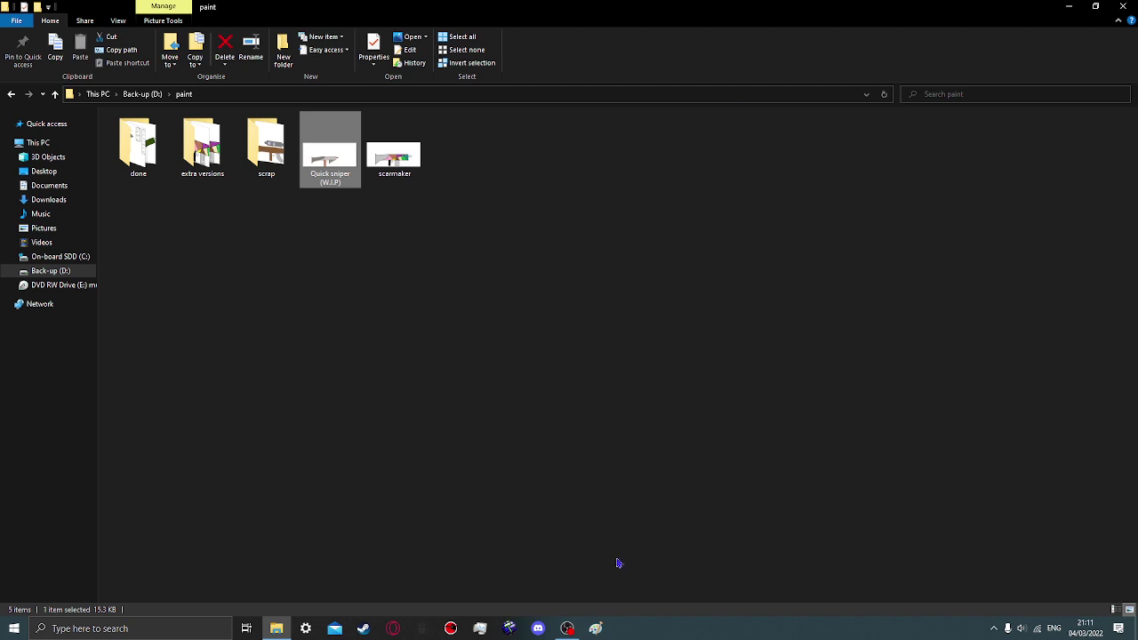
Switch to Opera GX and calculate 5% × 25 in the Google calculator
left_click(389, 631)
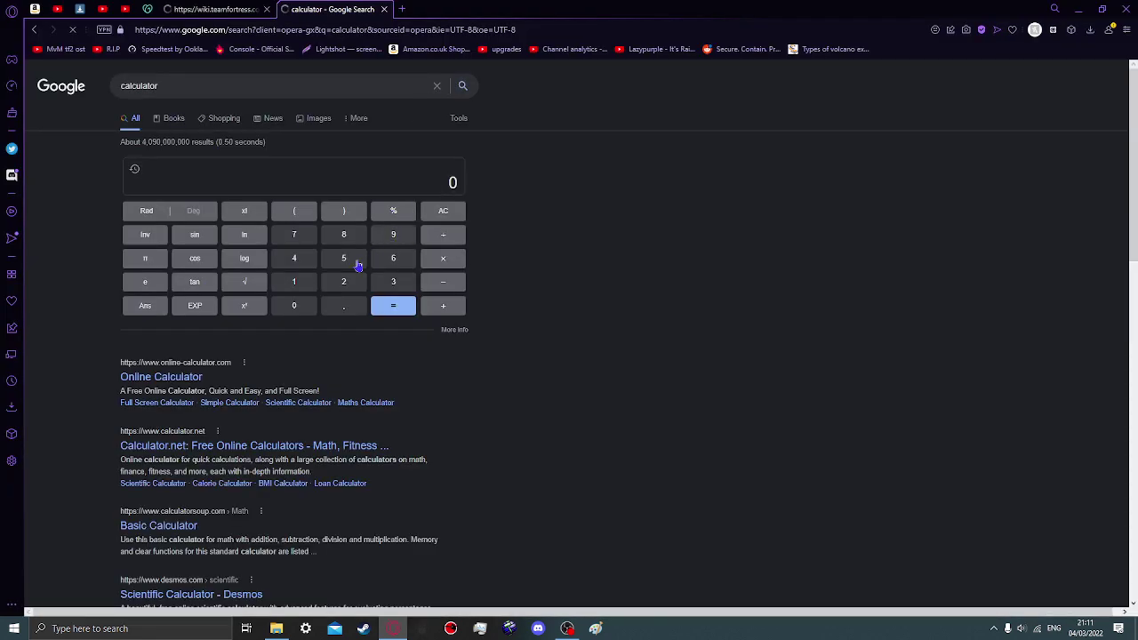
left_click(355, 265)
left_click(394, 212)
left_click(342, 284)
type("5")
left_click(374, 312)
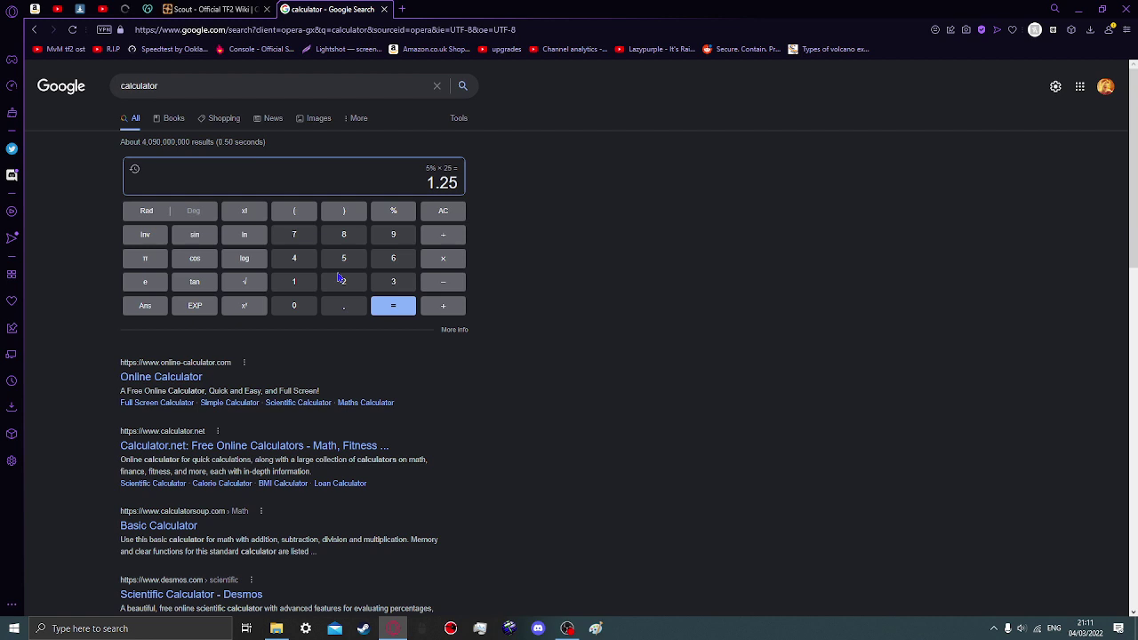
Calculate 4% × 25 in the Google calculator, and close the browser and the paint folder window
left_click(296, 260)
left_click(389, 214)
left_click(343, 282)
left_click(343, 258)
left_click(385, 308)
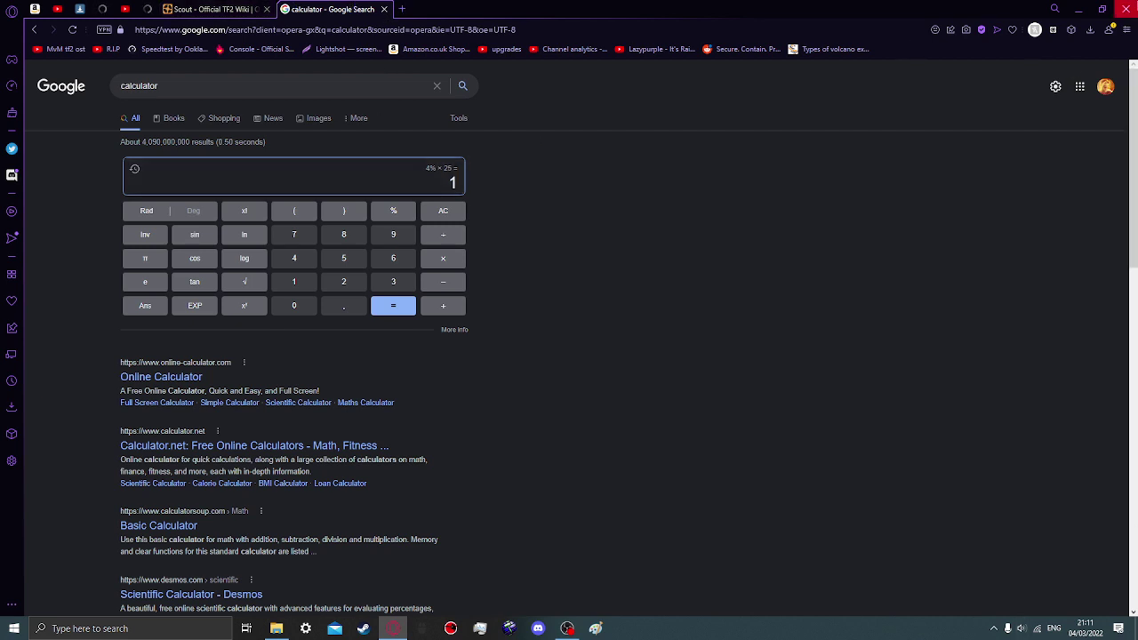
left_click(1125, 8)
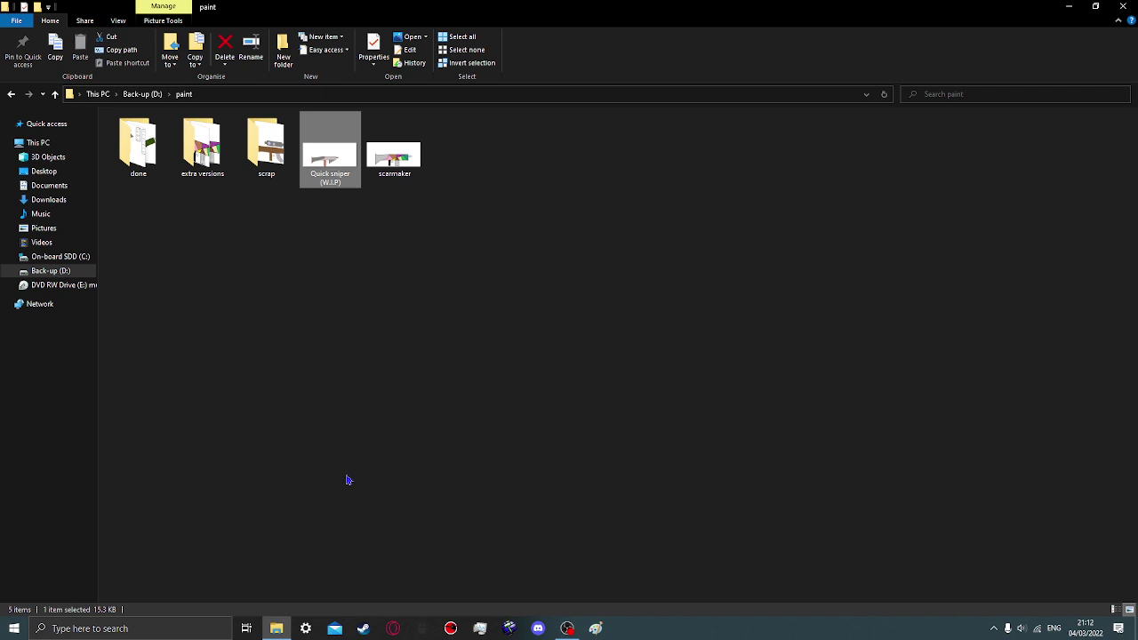
left_click(1123, 7)
Reopen Opera GX and examine the primary weapons on the TF2 Wiki Scout page, especially the Baby Face's Blaster's special abilities
left_click(391, 630)
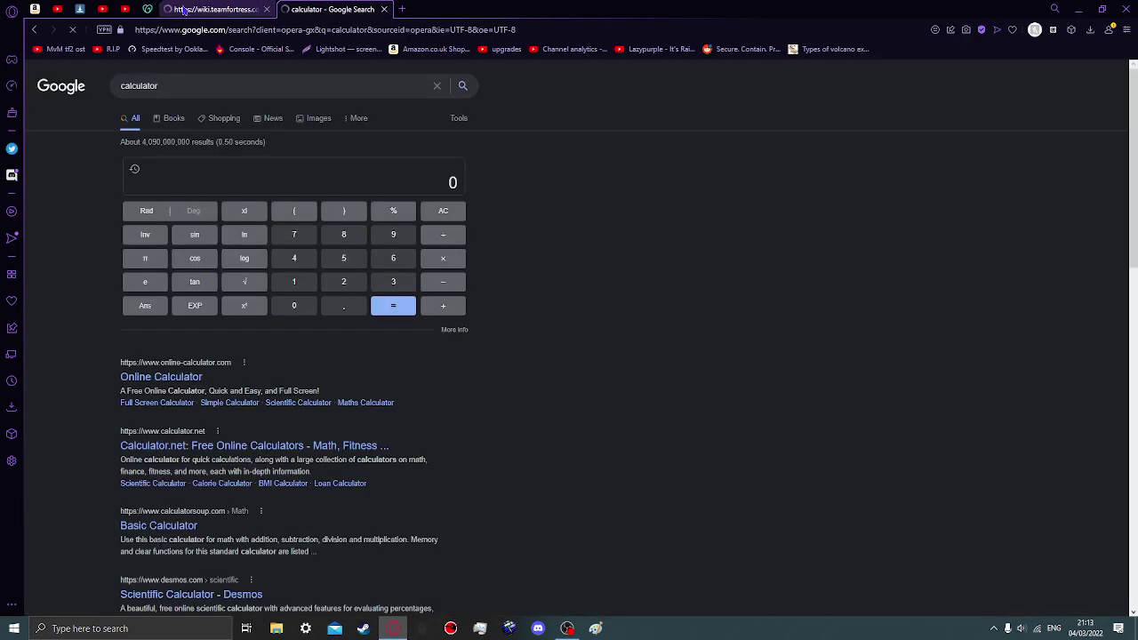
left_click(183, 9)
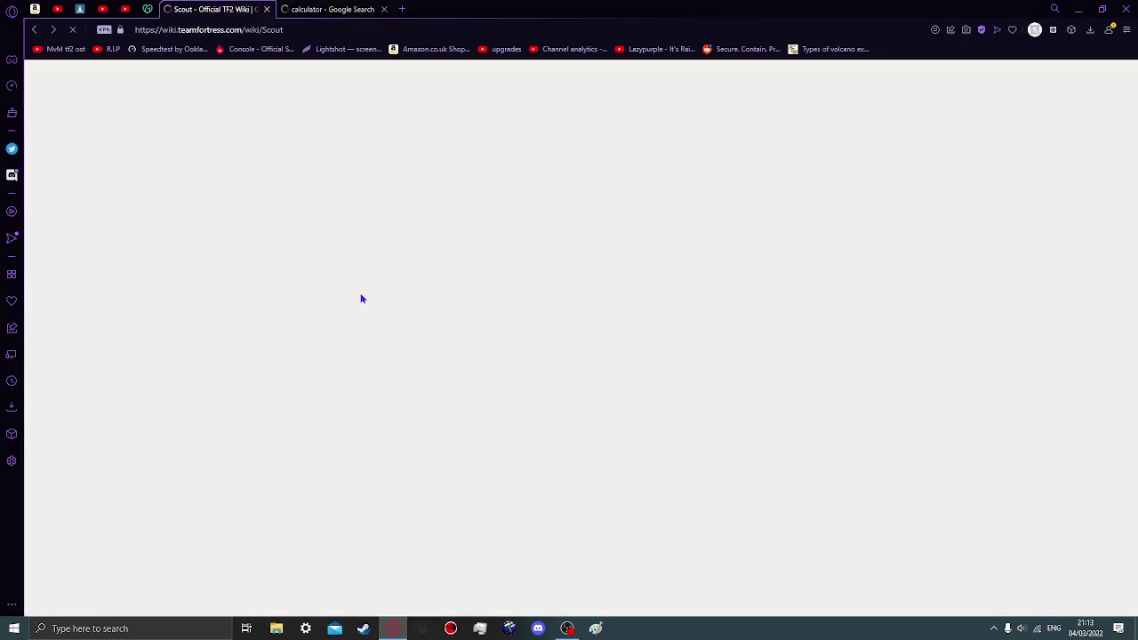
scroll(671, 489, "down", 3)
scroll(649, 471, "down", 8)
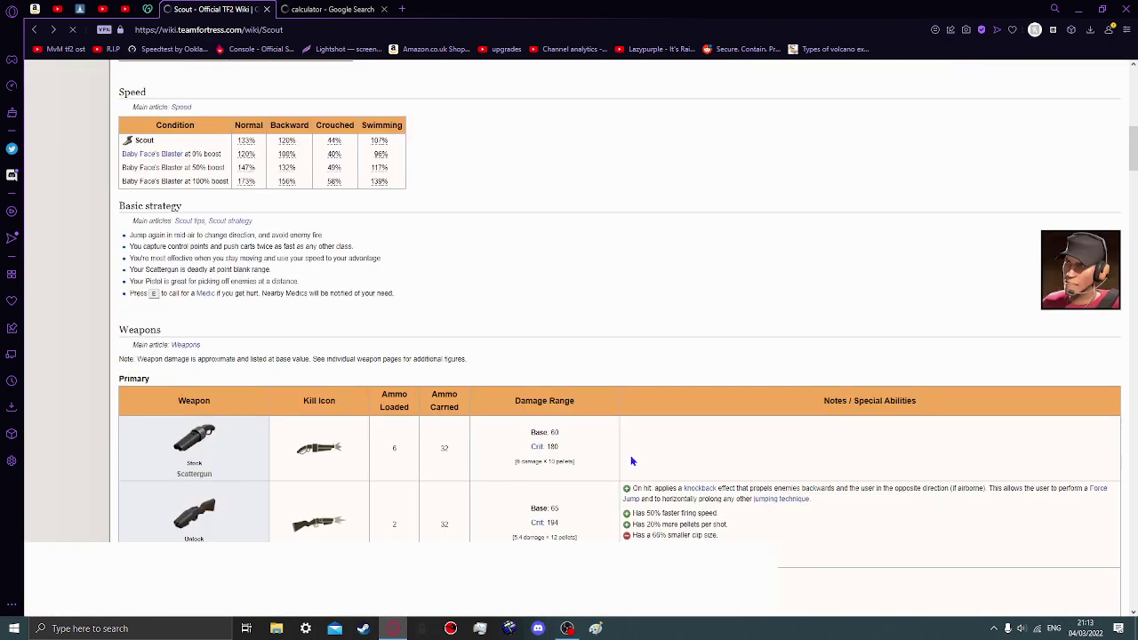
scroll(520, 430, "down", 3)
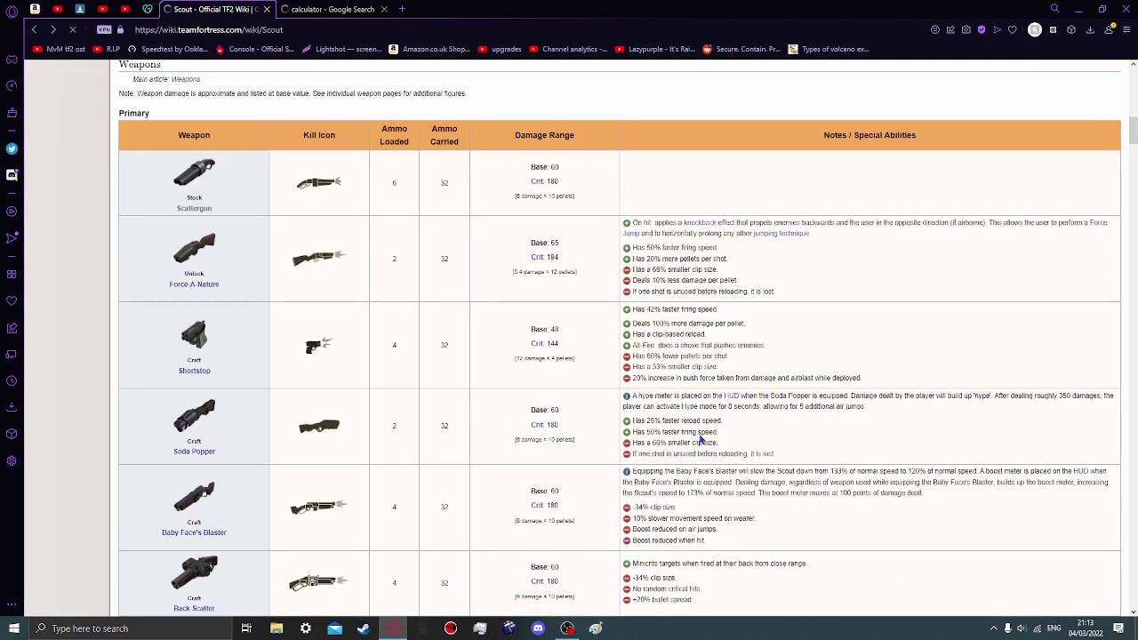
scroll(644, 392, "down", 3)
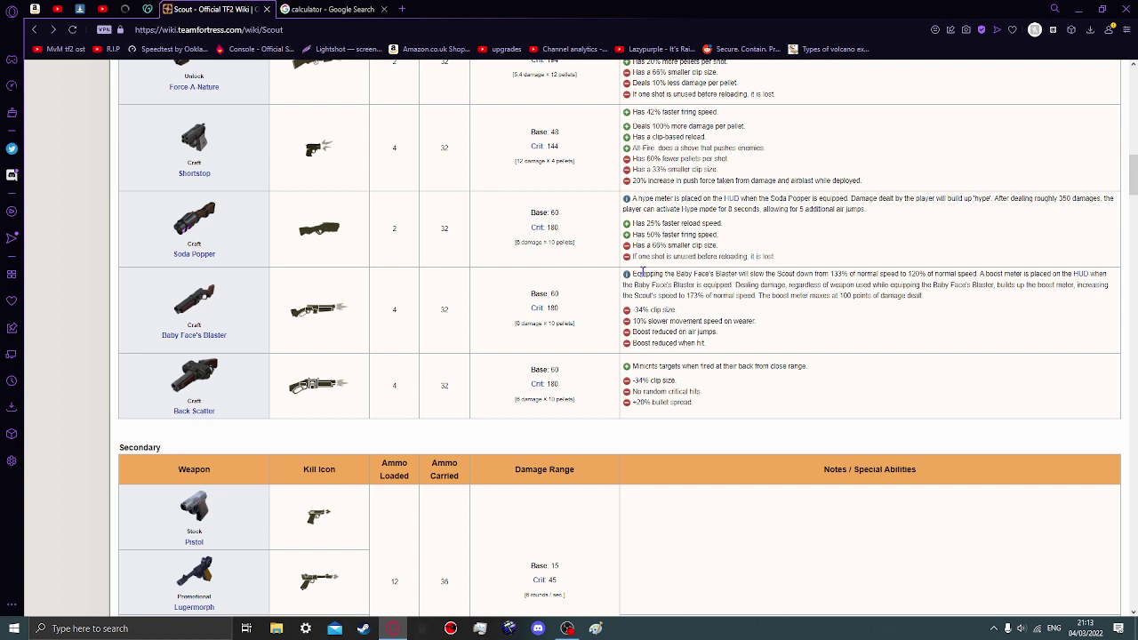
left_click_drag(630, 273, 924, 297)
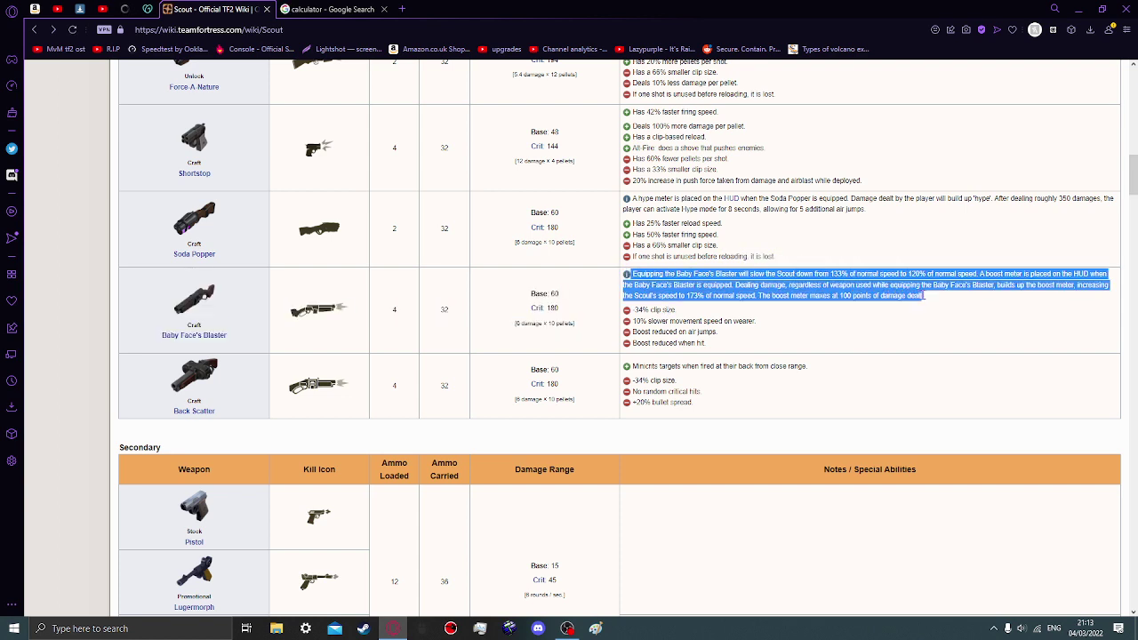
left_click(824, 421)
Look through the Scout's secondary and melee weapon tables on the TF2 Wiki
scroll(446, 347, "down", 7)
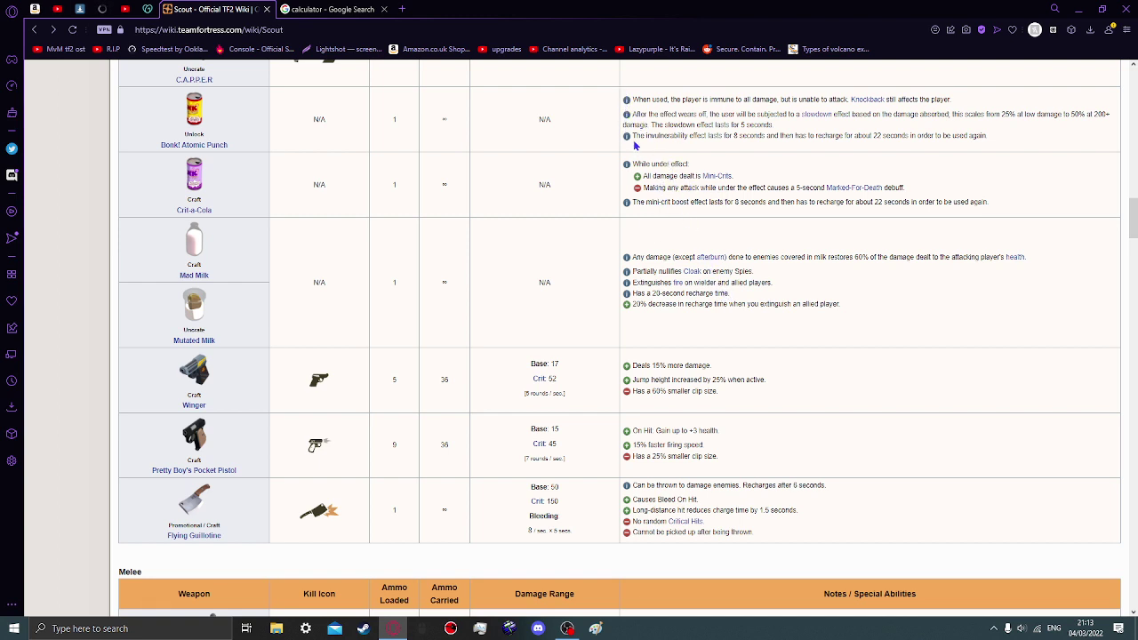
scroll(658, 385, "down", 3)
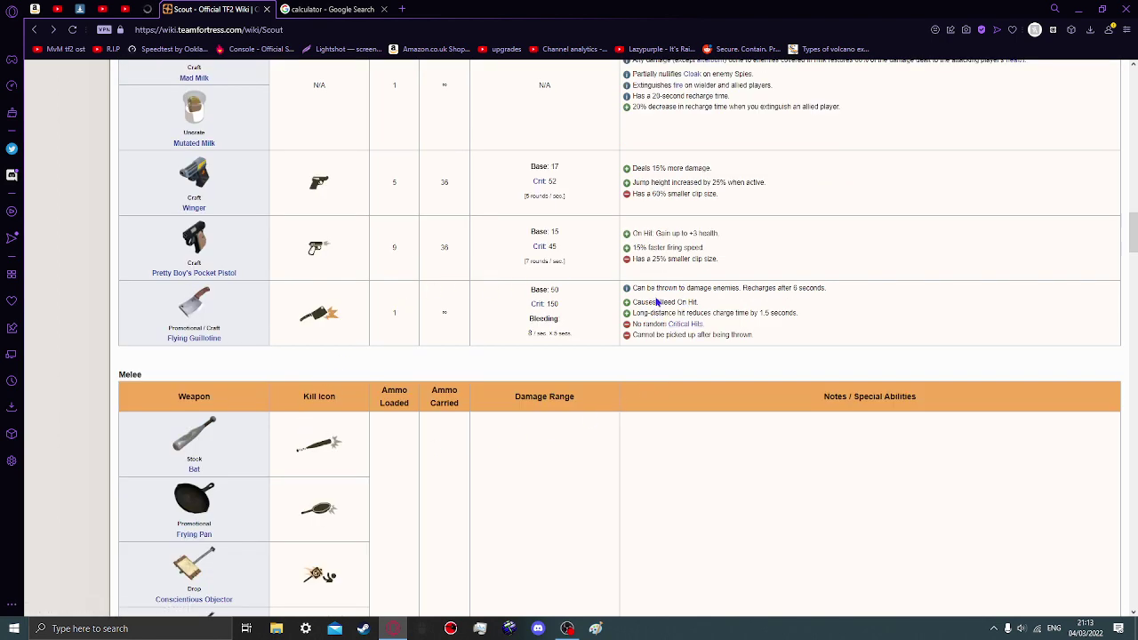
scroll(412, 475, "down", 11)
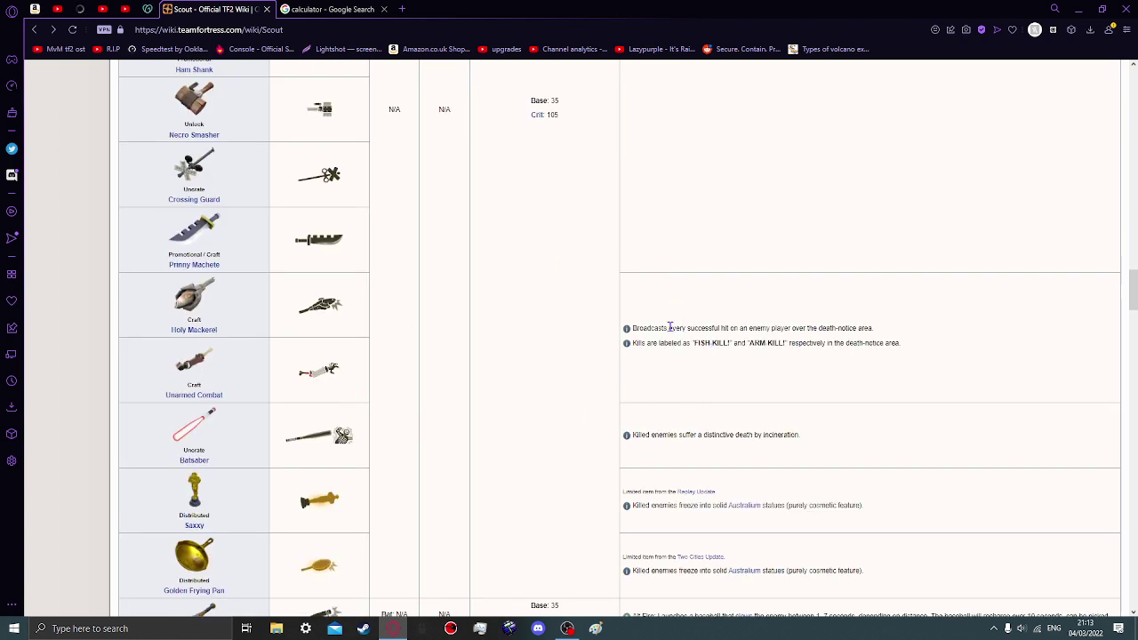
Open the Holy Mackerel article from the Scout's melee weapons, rotate its 3D model, and return to the desktop
left_click(209, 316)
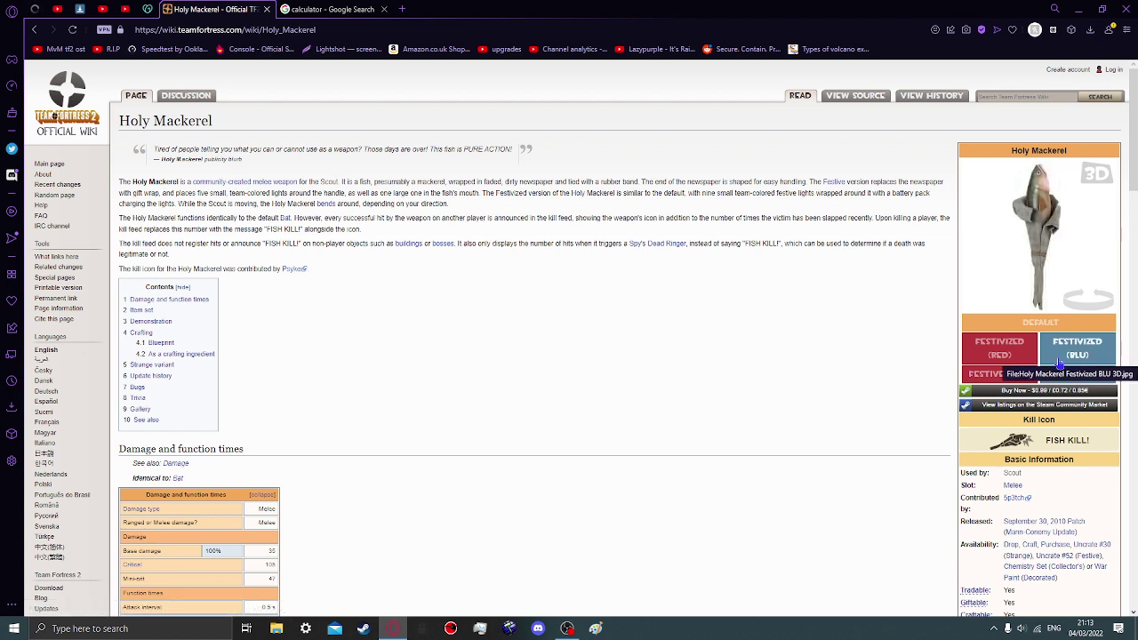
left_click_drag(1089, 306, 596, 606)
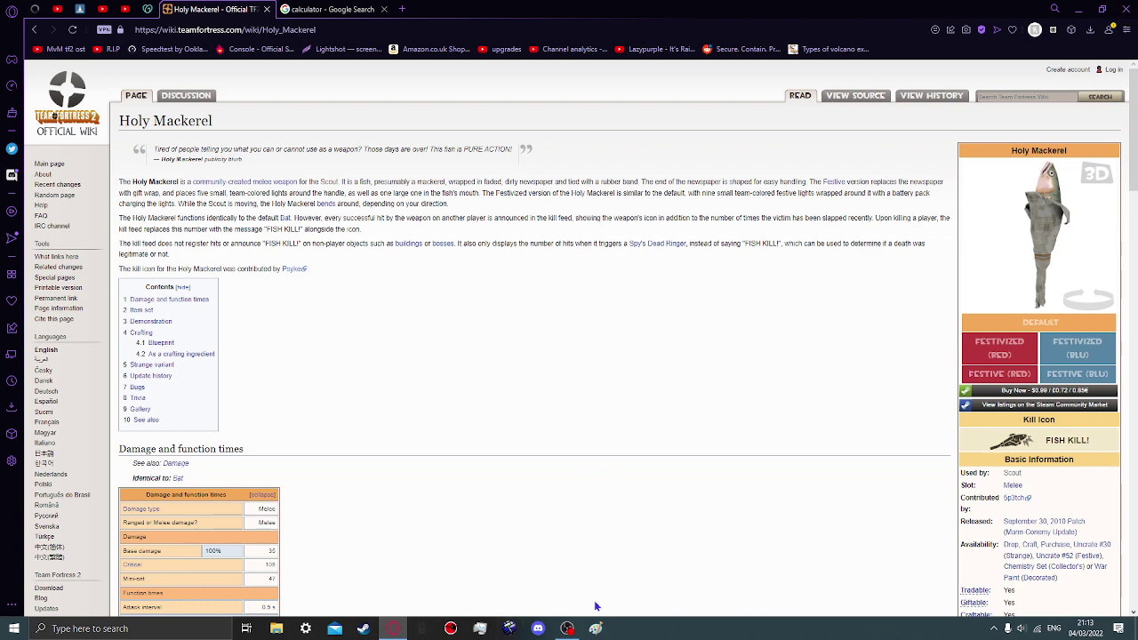
key("super+d")
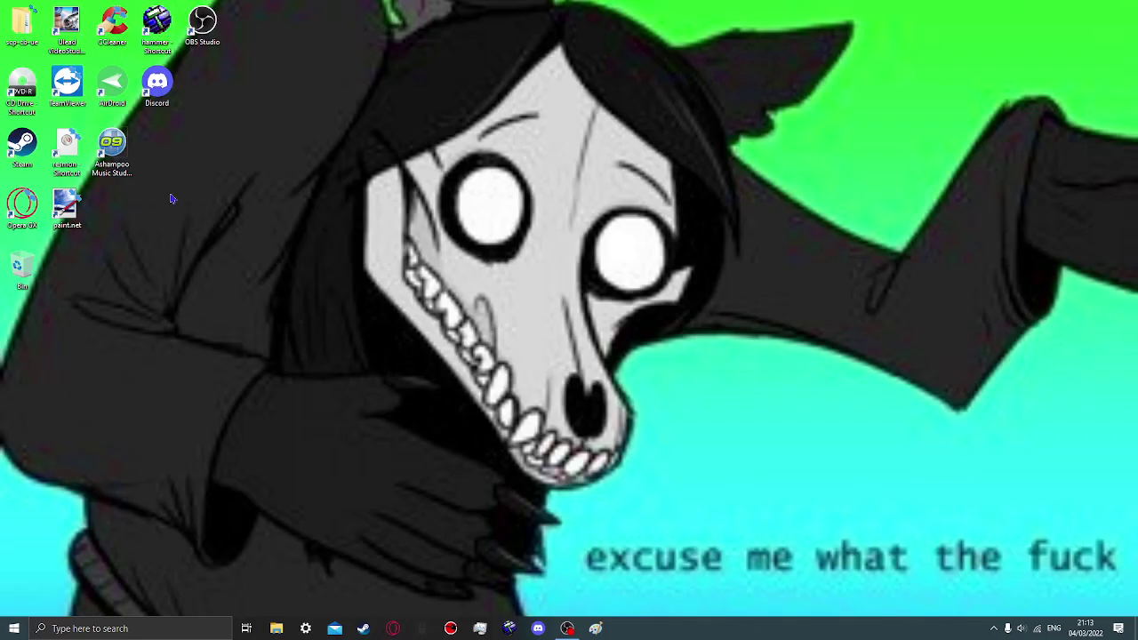
left_click(567, 628)
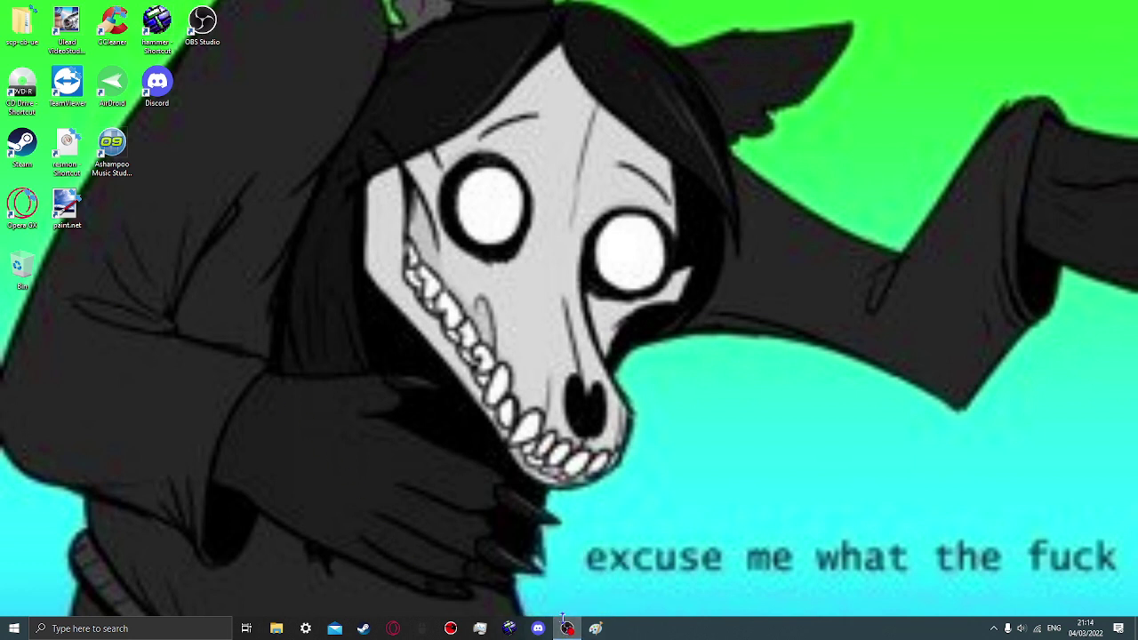